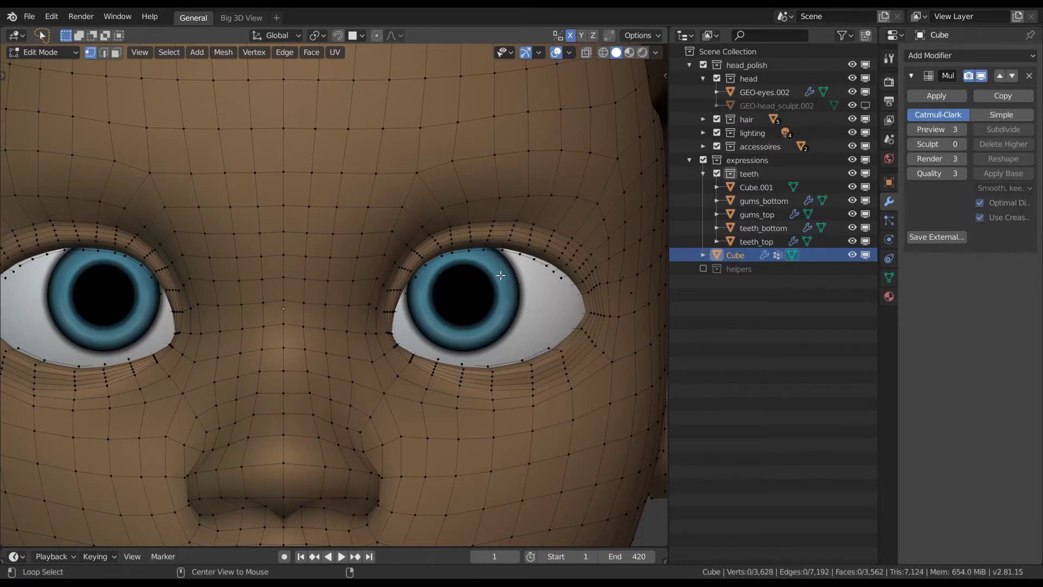
Step: Zoom in on the eye from the side and select a single edge on the upper eyelid's rim in edge selection mode
middle_click_drag(500, 275, 560, 272)
middle_click_drag(438, 249, 383, 282, "ctrl")
middle_click_drag(383, 282, 488, 306, "shift")
middle_click_drag(408, 251, 397, 211, "ctrl")
left_click(385, 200, "alt")
left_click(385, 201)
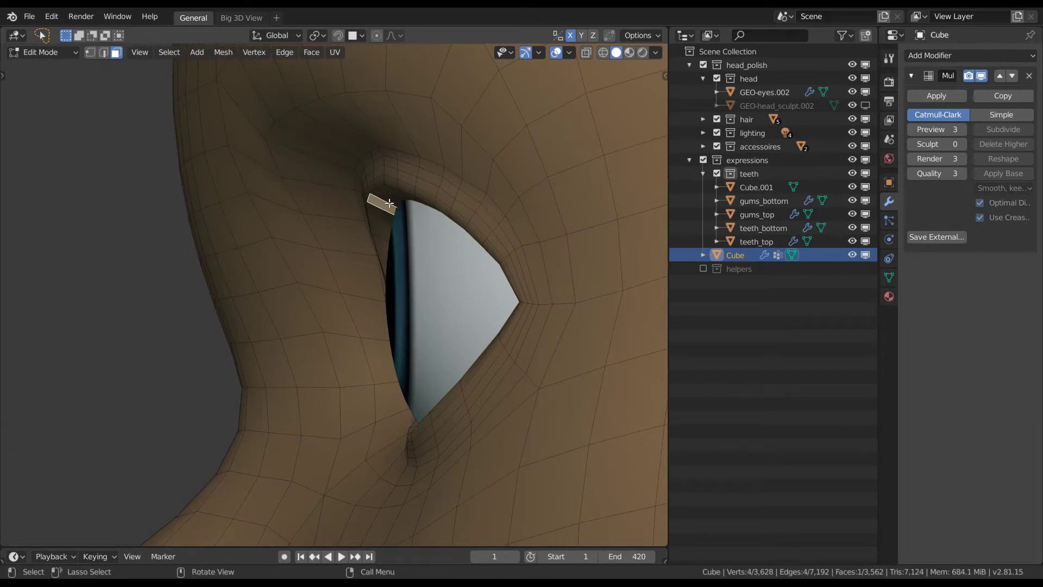
key("2")
middle_click_drag(420, 222, 470, 253)
Step: Turn on X-Ray display and raise its opacity so the head surface looks solid while the hidden wireframe shows through
key("z")
left_click(461, 279)
mouse_move(492, 298)
middle_mouse_down("ctrl")
mouse_move(518, 273)
mouse_move(500, 234)
middle_mouse_up("ctrl")
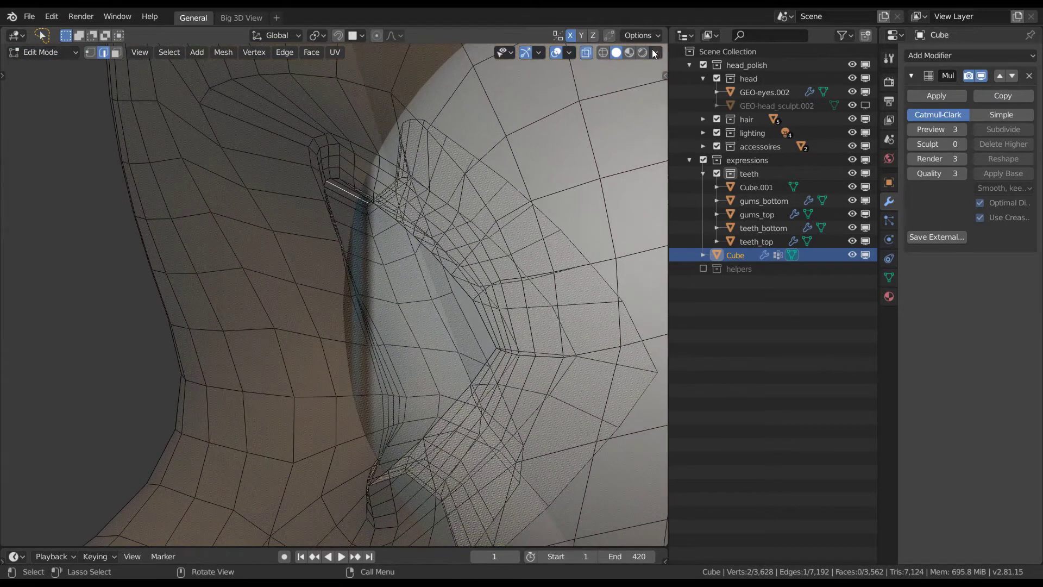
left_click(656, 52)
left_click_drag(653, 305, 793, 359)
middle_click_drag(488, 317, 482, 282, "shift")
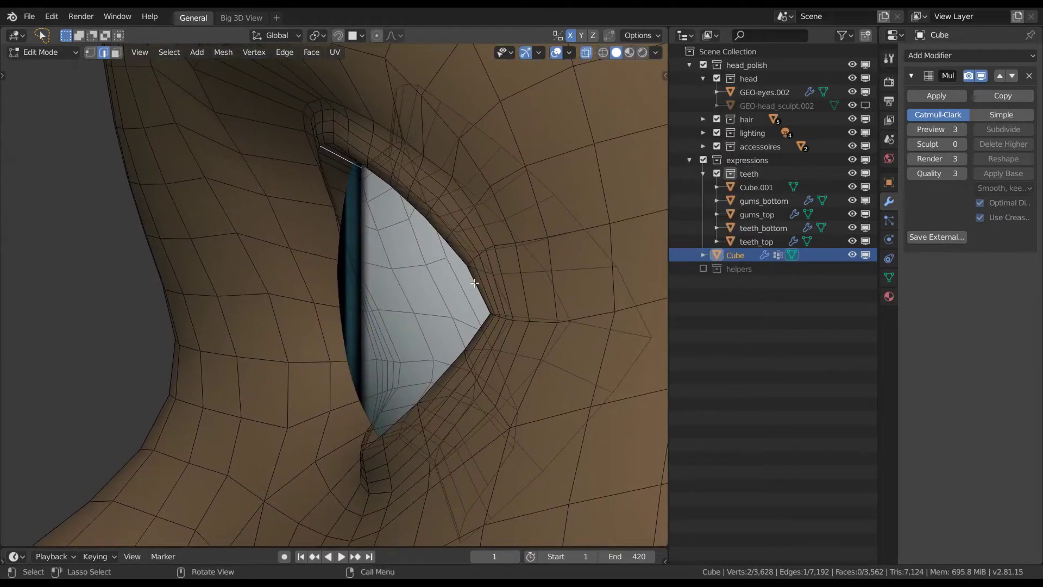
Step: Leave mesh editing, select the eyeball object and snap the 3D cursor to its centre
key("Tab")
left_click(438, 294)
middle_click_drag(469, 195, 503, 258, "ctrl")
middle_click_drag(554, 258, 467, 269, "shift")
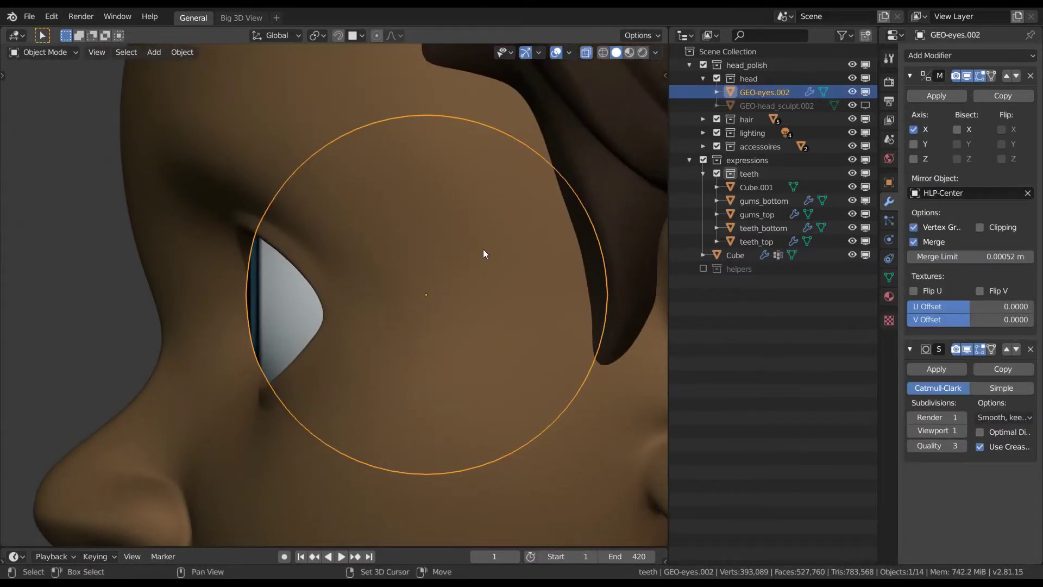
key("shift+s")
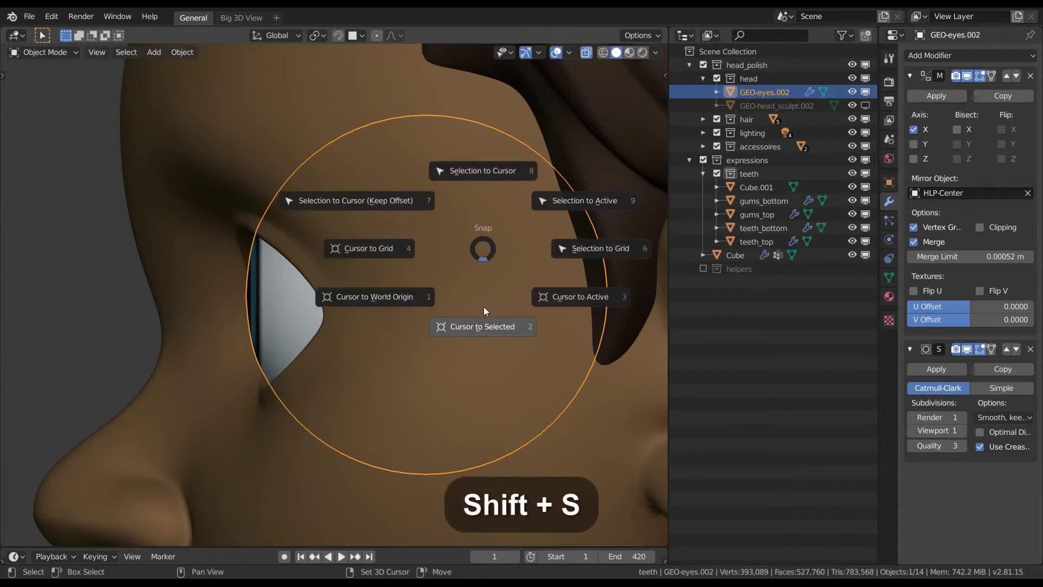
left_click(484, 308)
middle_click_drag(441, 298, 489, 301, "shift")
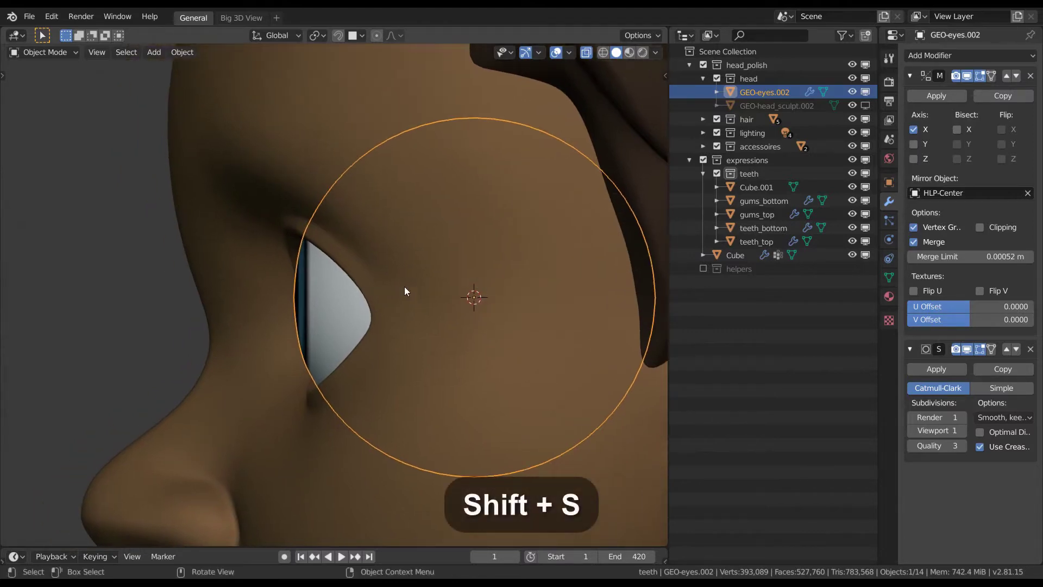
Step: Reopen the head mesh for editing on the closed_eyes shape key and set the pivot point to 3D Cursor
left_click(347, 254)
middle_click_drag(389, 269, 428, 259, "shift")
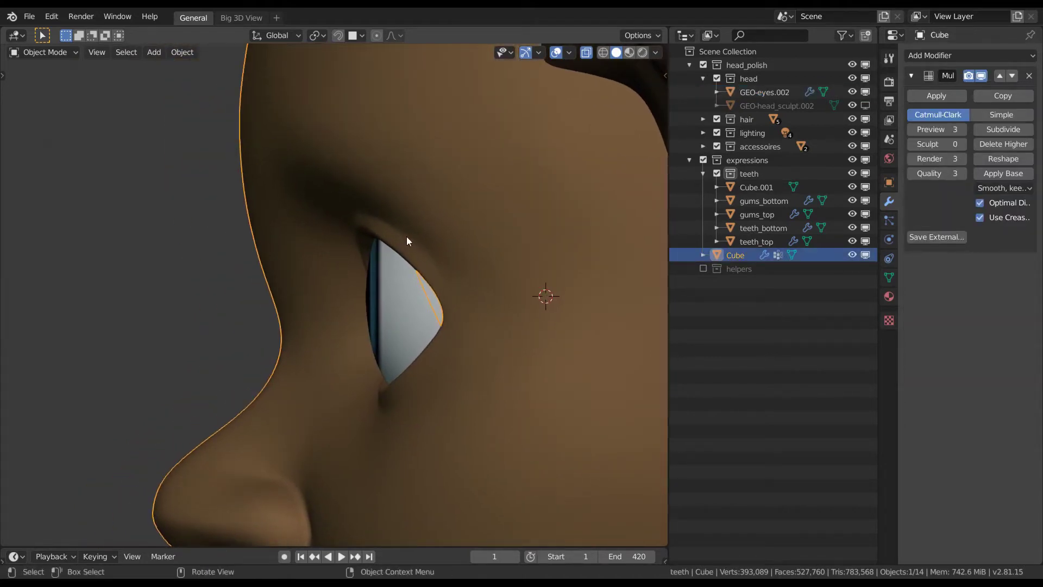
key("ctrl+Tab")
left_click(413, 312)
key("Tab")
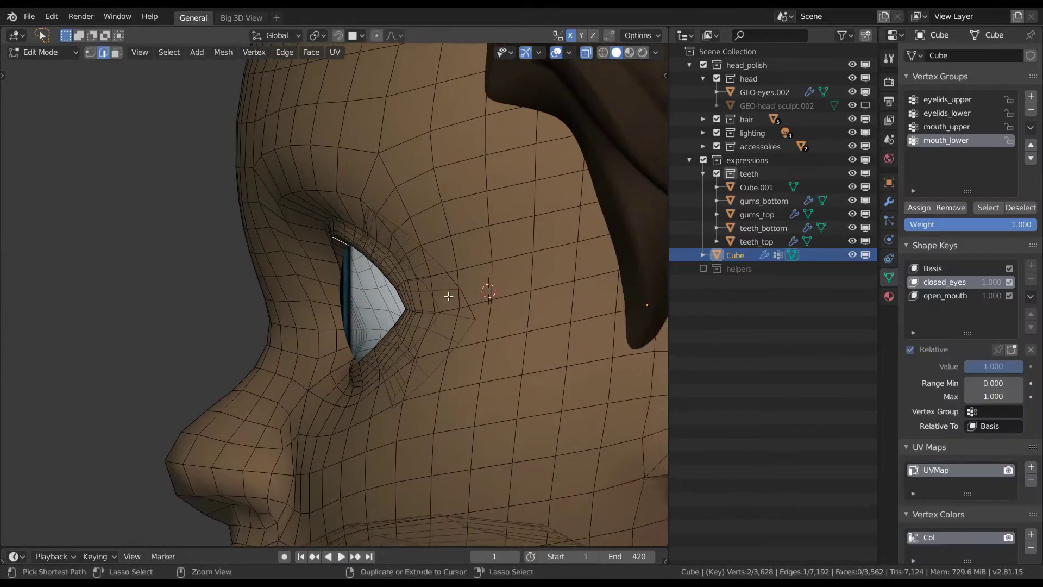
scroll(447, 293, "up", 5)
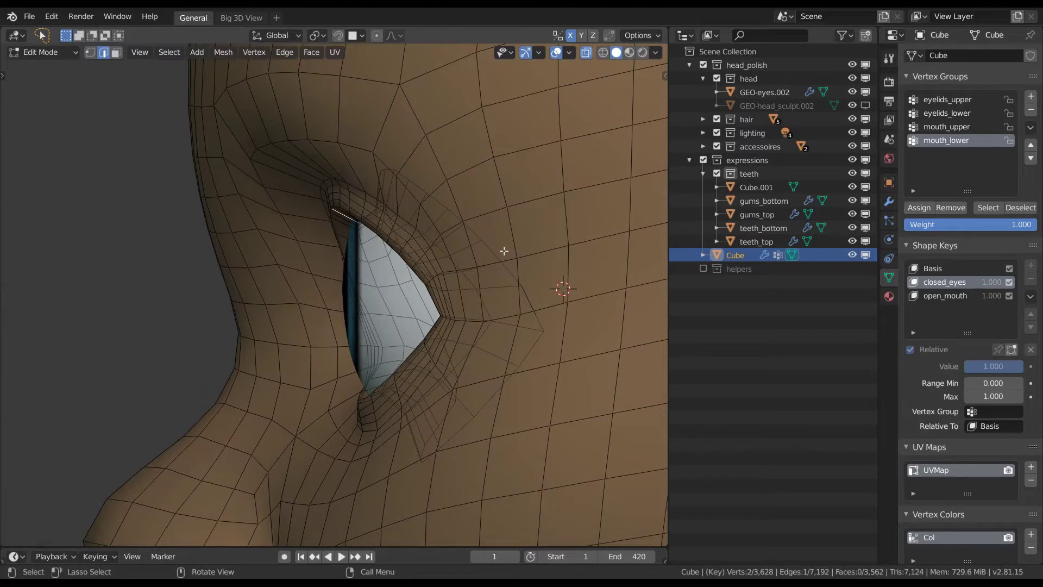
key("period")
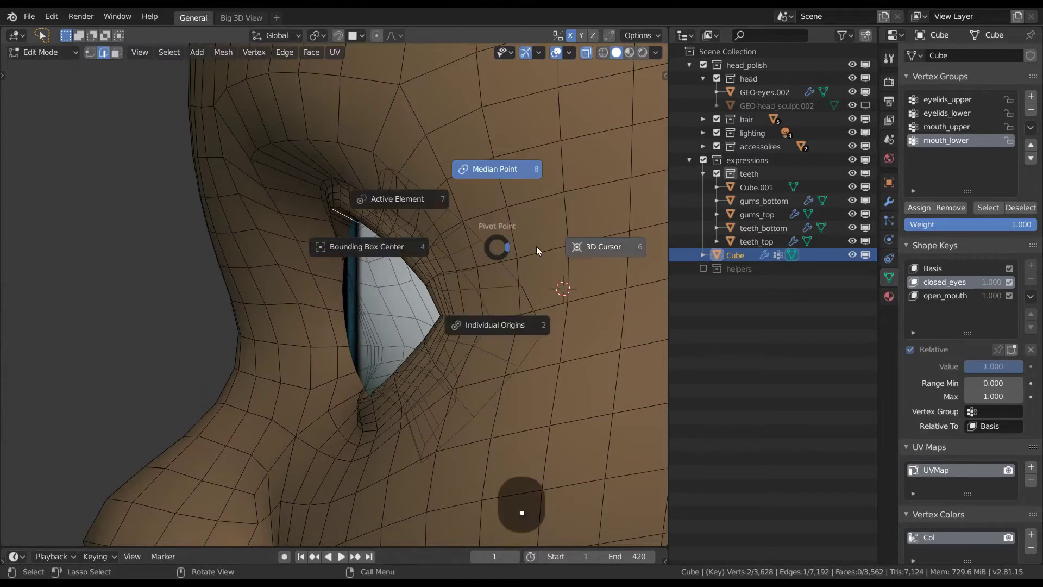
left_click(615, 246)
Step: In side view, rotate two neighbouring upper eyelid rim edges about 32 and 33 degrees down over the eyeball
key("r")
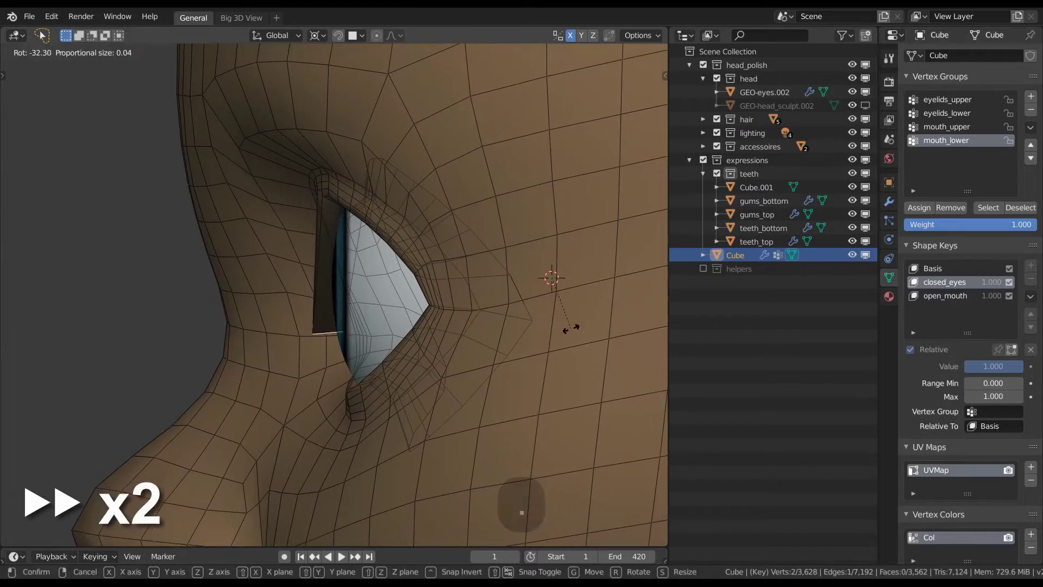
left_click(571, 329)
left_click(329, 201)
middle_click_drag(472, 304, 497, 289, "ctrl")
key("r")
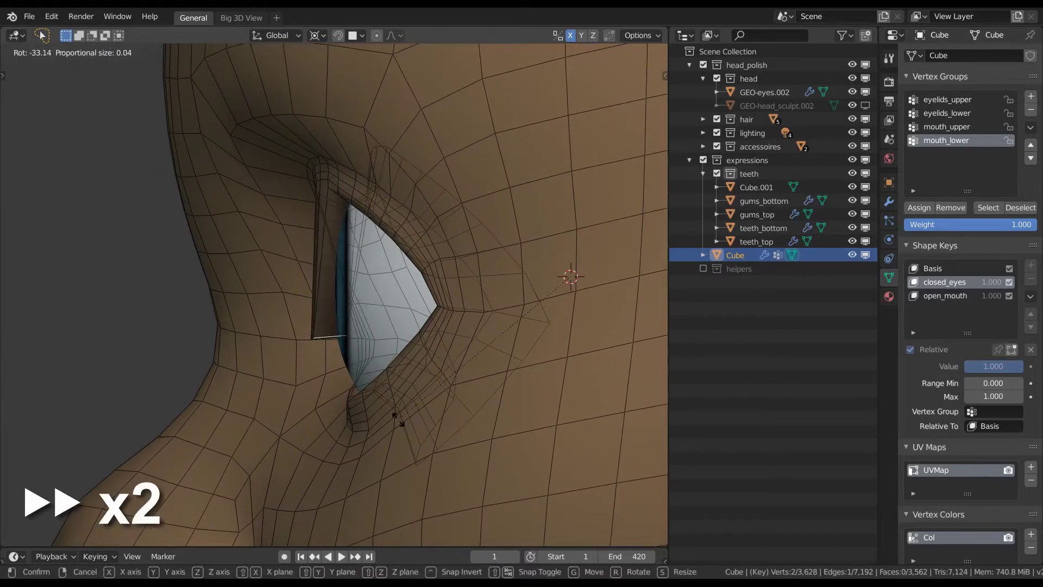
left_click(399, 420)
Step: Rotate the next two upper lid edges towards the outer eye corner down over the eyeball around the global X axis
left_click(336, 201)
middle_click_drag(337, 200, 445, 185, "alt")
middle_click_drag(625, 196, 423, 201, "shift")
middle_click_drag(424, 201, 501, 205, "ctrl")
middle_click_drag(501, 205, 476, 209, "shift")
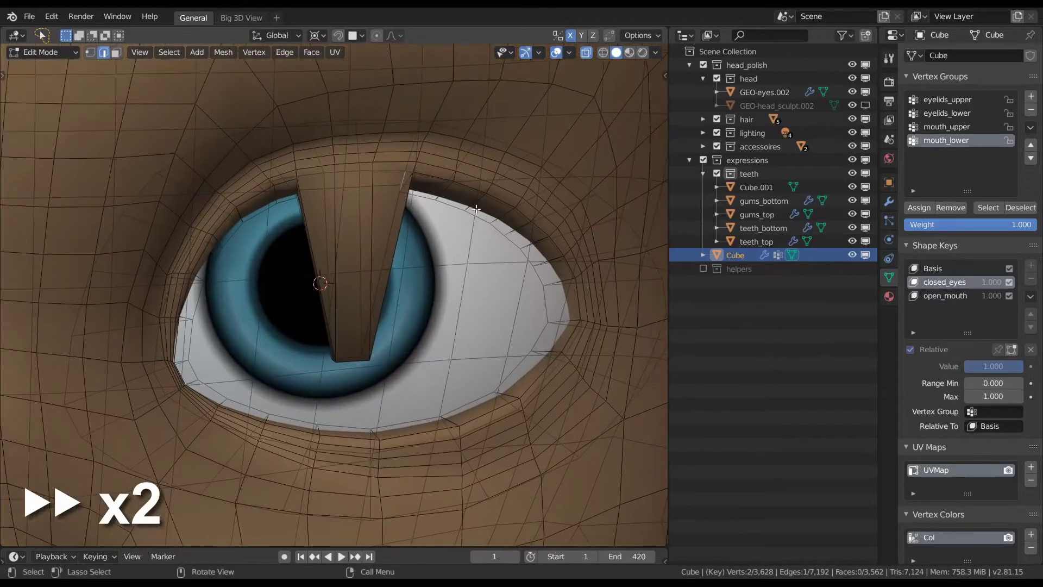
key("r")
key("x")
left_click(470, 389)
left_click(445, 194)
key("r")
key("x")
left_click(472, 428)
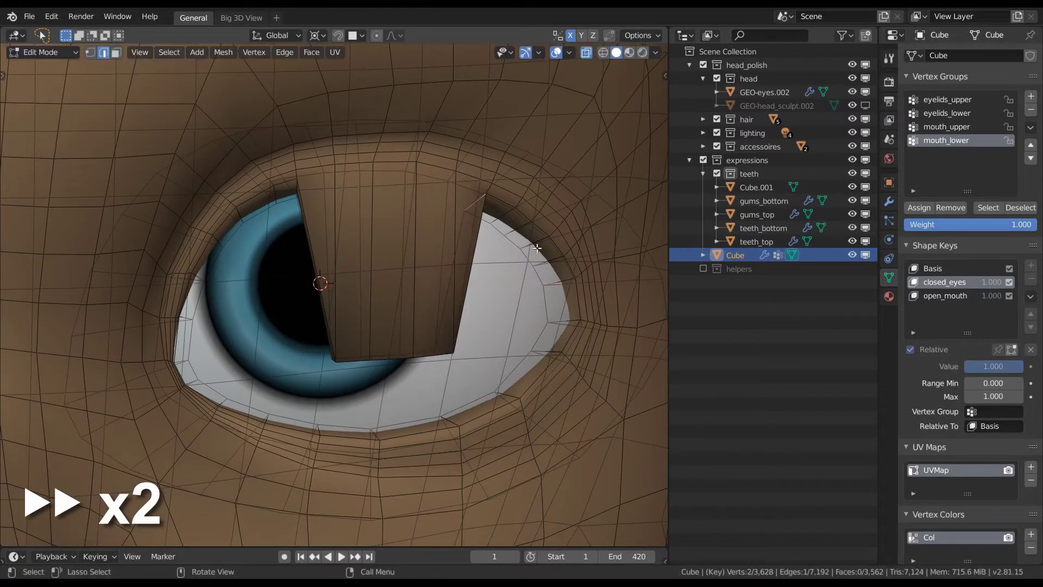
Step: Extend the closing upper lid outwards by rotating two further rim edges down around the global X axis
key("r")
key("x")
left_click(536, 408)
left_click(507, 217)
key("r")
key("x")
left_click(568, 388)
Step: Rotate two more rim edges near the outer part of the upper lid around global X, the first by about 28 degrees
left_click(524, 232)
key("r")
key("x")
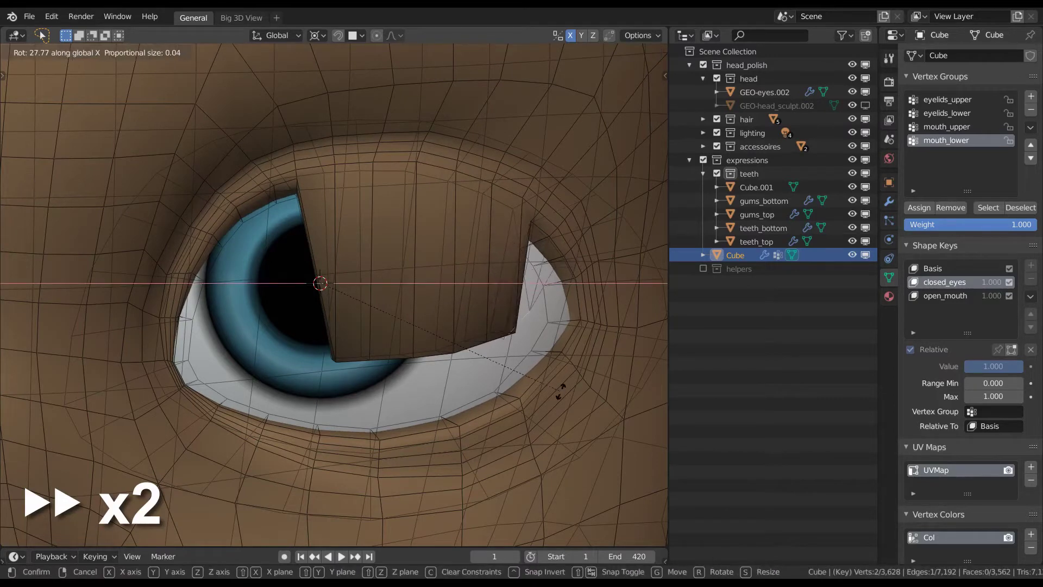
left_click(559, 389)
key("r")
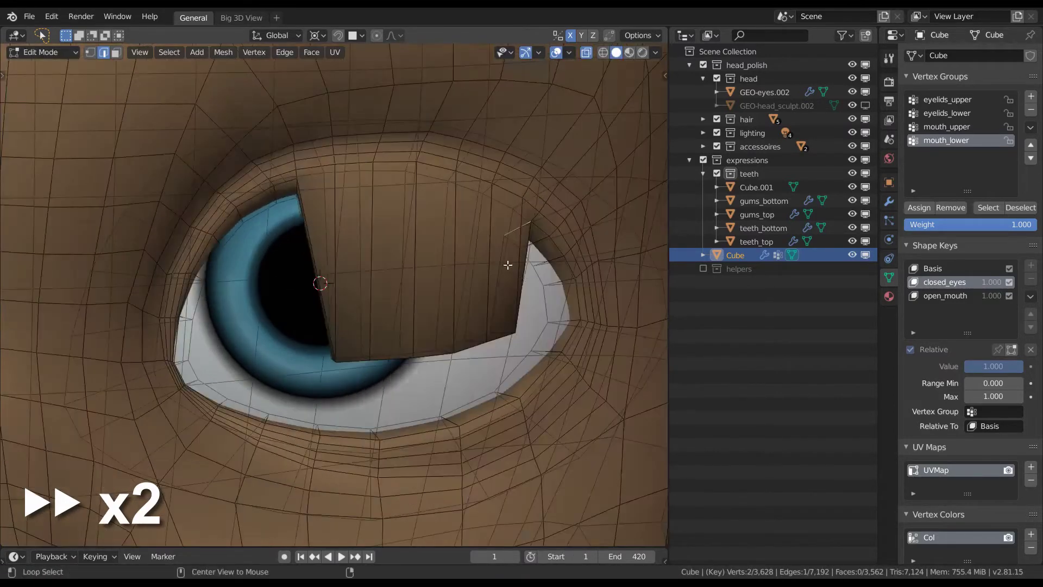
key("x")
left_click(566, 419)
Step: Rotate the following upper lid edge, close to the outer eye corner, down around the global X axis
middle_click_drag(582, 313, 410, 303, "shift")
middle_click_drag(484, 256, 462, 261)
scroll(428, 248, "up", 1)
left_click(428, 249)
key("r")
key("x")
left_click(462, 205)
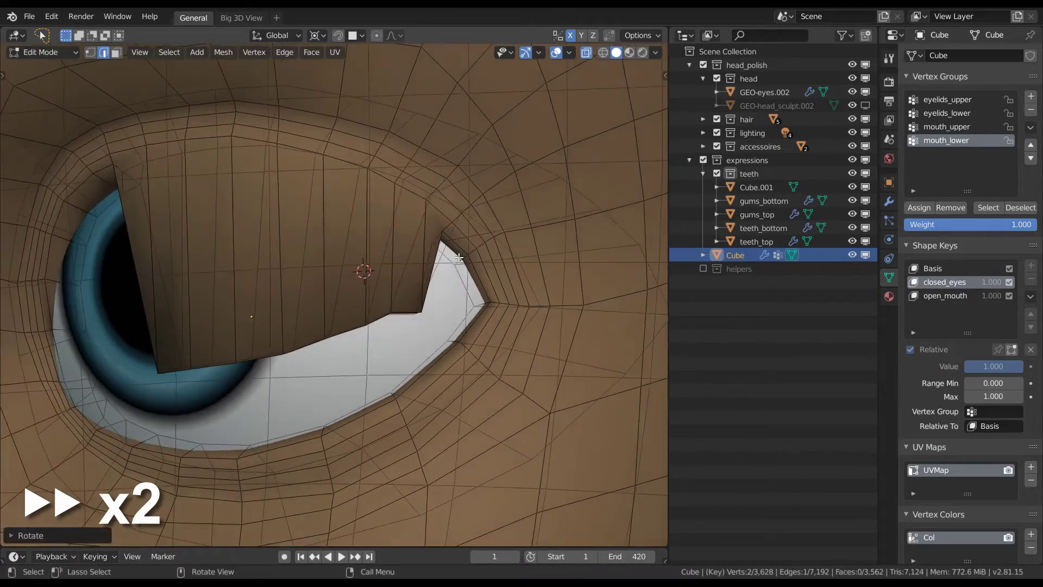
Step: Rotate the upper lid edge beside the outer corner around the X axis and move it down to the lid line
left_click(461, 256)
key("r")
key("x")
left_click(507, 253)
key("g")
middle_click_drag(549, 277, 447, 239)
left_click(504, 282)
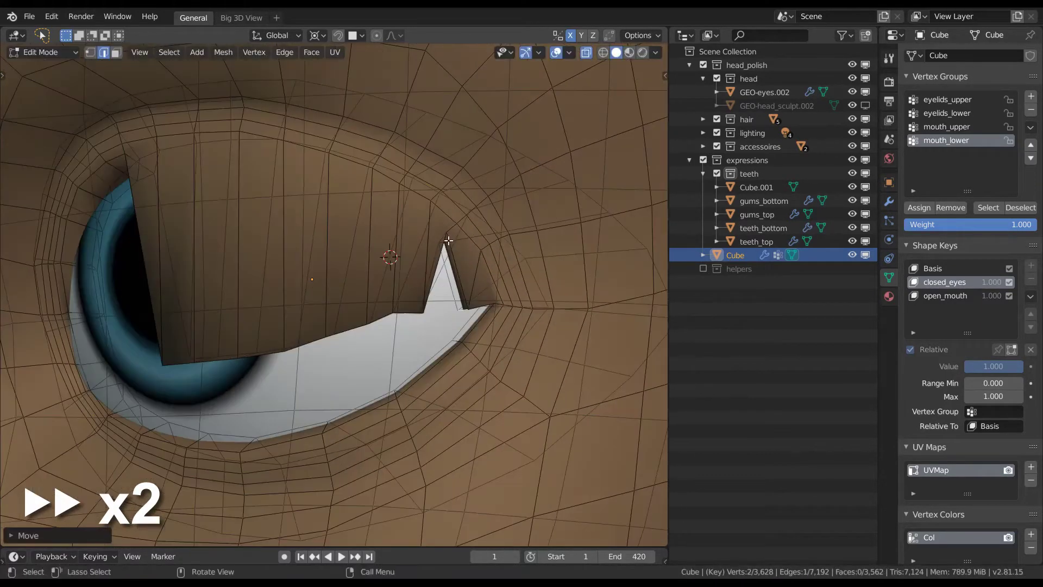
Step: Close the remaining gap near the outer corner by rotating its rim edge around X and moving it into line
left_click(447, 239)
key("r")
key("x")
left_click(512, 221)
key("g")
left_click(491, 274)
middle_click_drag(492, 274, 567, 287)
key("g")
left_click(470, 280)
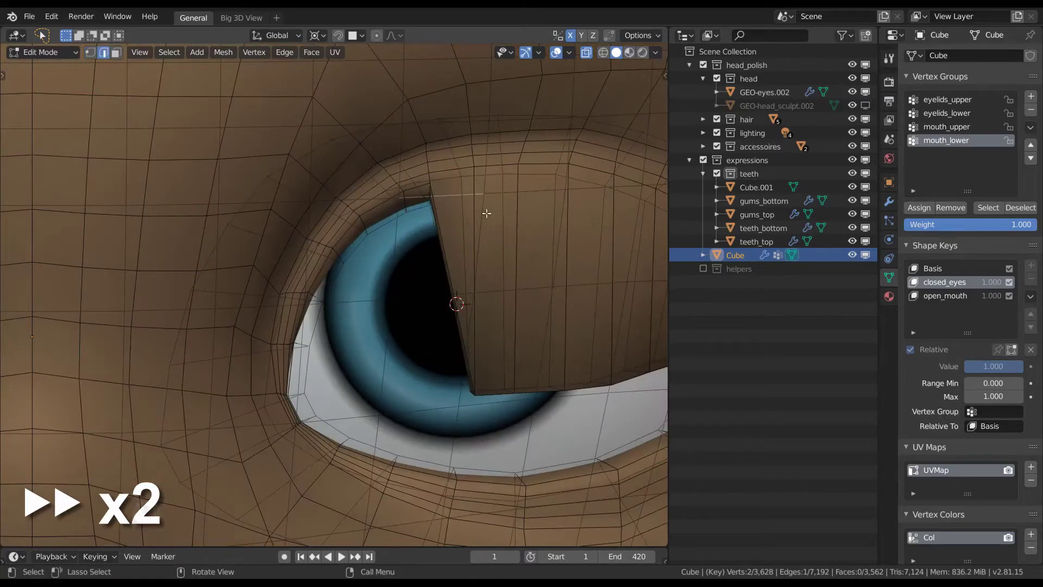
Step: Rotate the upper lid edges on the nose side of the pupil down around the X axis and adjust their position
key("r")
key("x")
left_click(500, 272)
middle_click_drag(501, 272, 544, 256)
key("r")
key("x")
left_click(443, 329)
middle_click_drag(442, 328, 440, 299)
key("g")
left_click(440, 360)
Step: Move and rotate the last upper lid rim edges beside the inner eye corner down to the lid line
middle_click_drag(359, 220, 515, 214)
key("g")
left_click(379, 218)
key("r")
left_click(442, 236)
key("r")
left_click(478, 245)
Step: Switch to vertex selection and move individual vertices along the lowered upper lid's rim to even out its line
scroll(485, 270, "down", 6)
key("Tab")
key("Tab")
scroll(515, 214, "up", 4)
key("1")
middle_click_drag(389, 256, 348, 261)
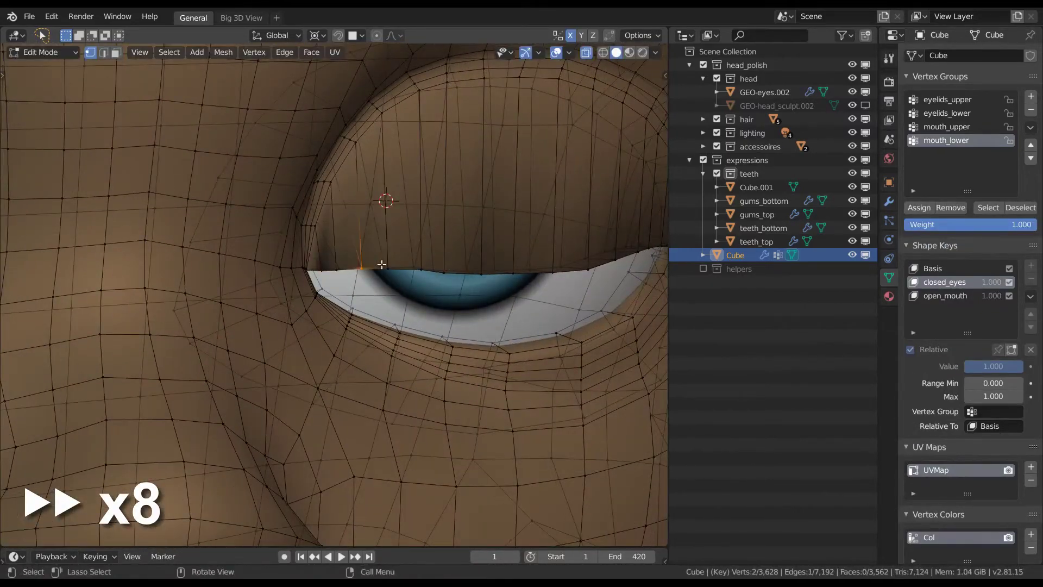
scroll(382, 264, "down", 4)
scroll(319, 259, "up", 3)
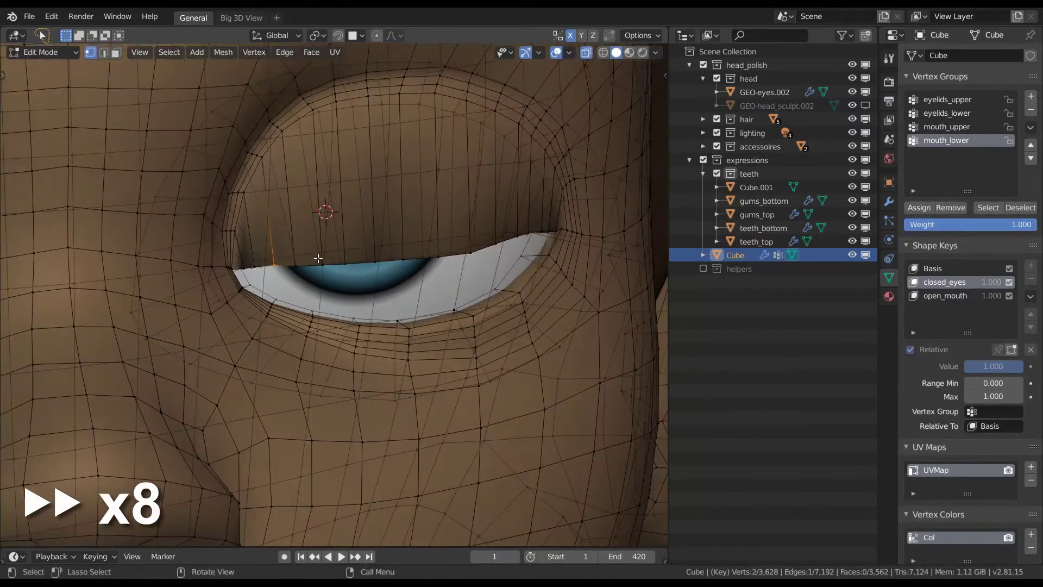
middle_click_drag(318, 259, 282, 255)
key("g")
left_click(419, 236)
left_click(440, 234)
middle_click_drag(440, 234, 413, 234)
key("g")
left_click(467, 226)
Step: Return the head to object mode and turn off the Multires modifier's viewport display
key("ctrl+Tab")
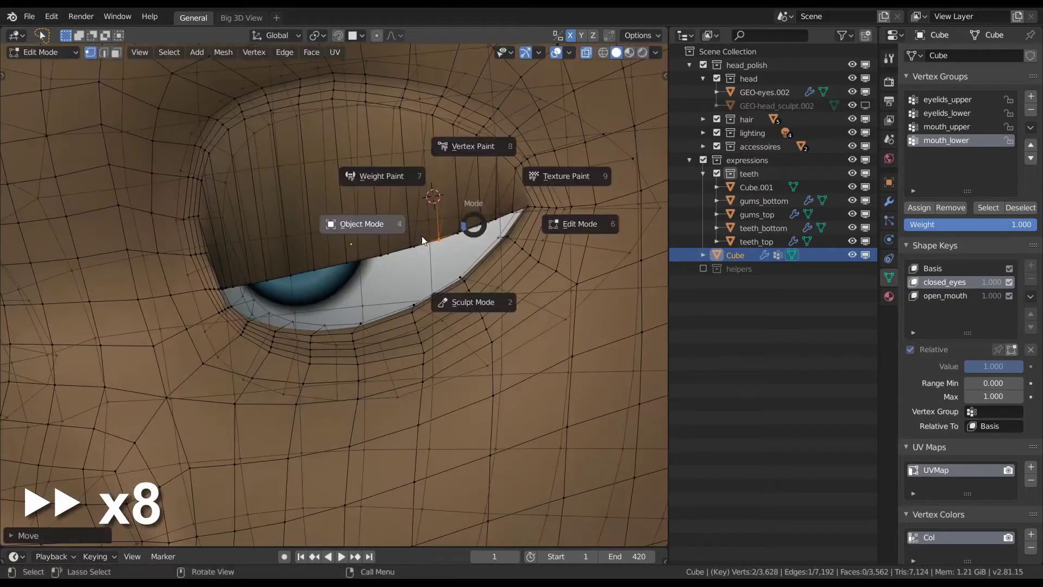
left_click(422, 236)
scroll(497, 256, "down", 6)
left_click(889, 202)
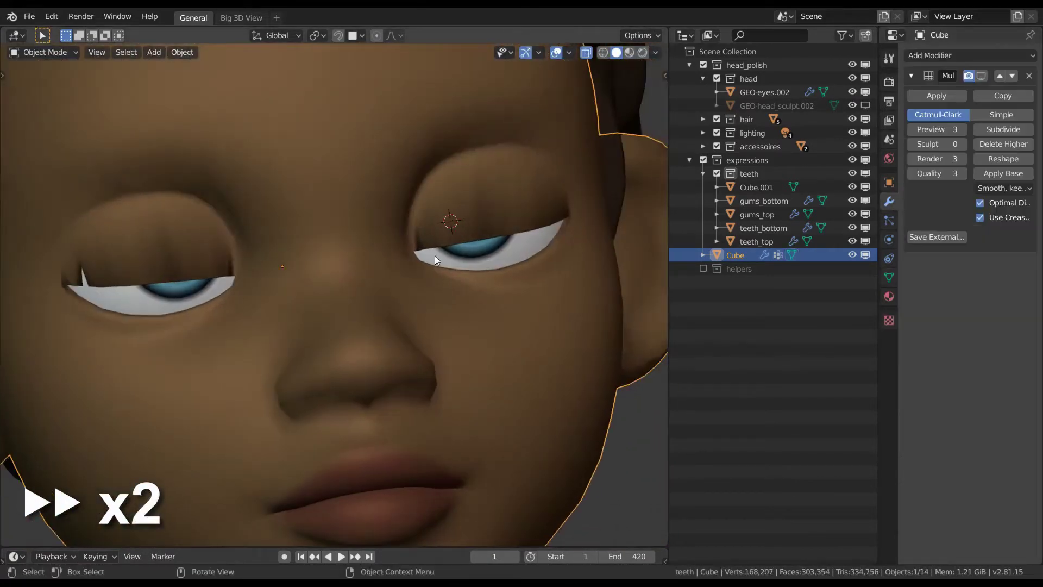
Step: Move the stray upper lid vertex near the opposite eye's outer corner about 0.056 m down to the lid line, and deselect everything
key("Tab")
scroll(434, 259, "up", 8)
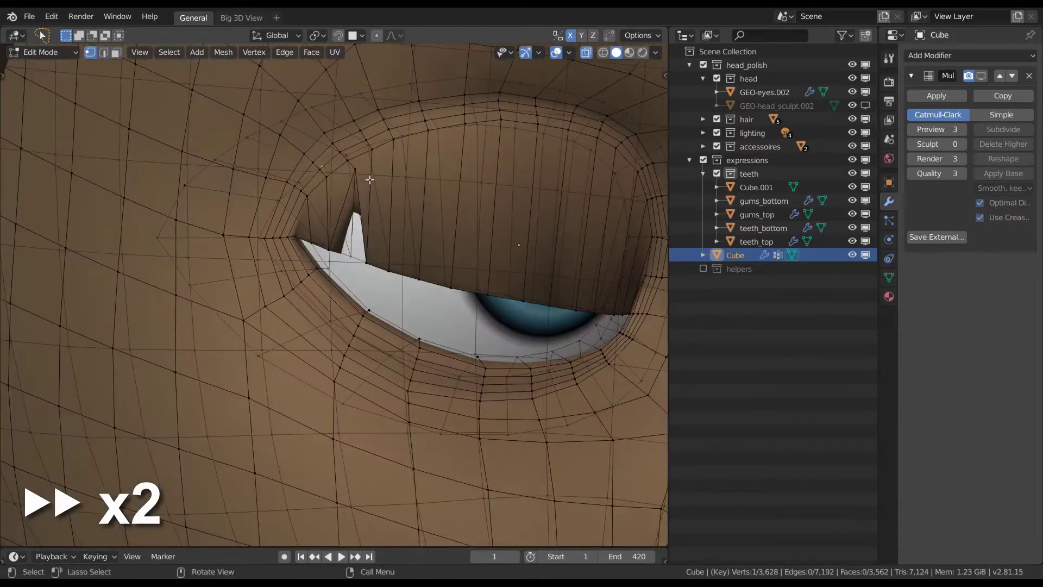
key("g")
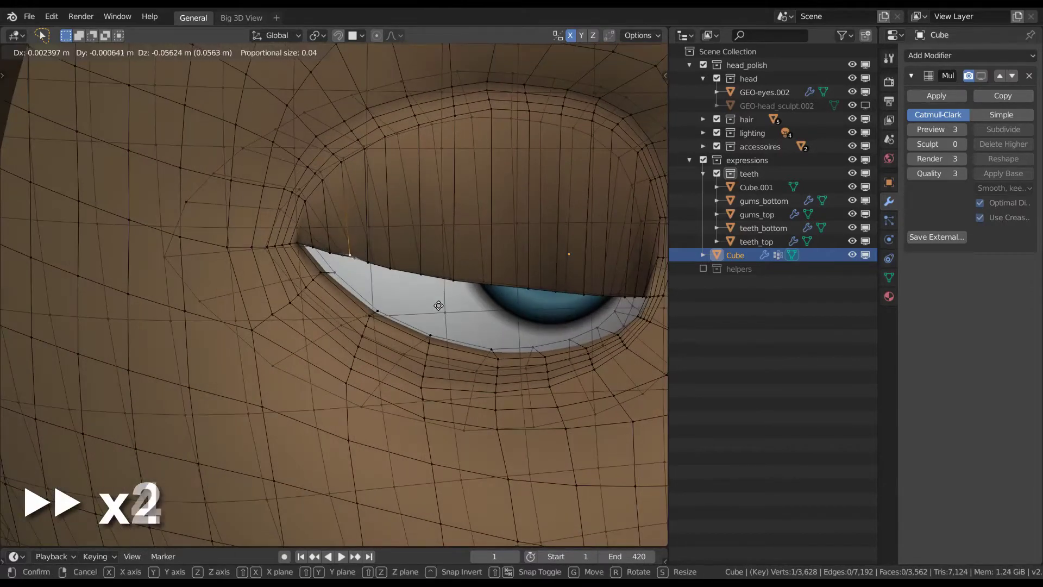
left_click(438, 308)
middle_click_drag(439, 307, 554, 259, "ctrl")
key("alt+a")
Step: Set the pivot point to 3D Cursor and select an edge on the lower eyelid's rim in edge selection mode
middle_click_drag(466, 333, 461, 177, "ctrl")
key("period")
left_click(521, 190)
middle_click_drag(462, 218, 571, 261)
key("2")
left_click(515, 332)
key("KP_Decimal")
scroll(549, 312, "down", 8)
middle_click_drag(598, 304, 521, 287)
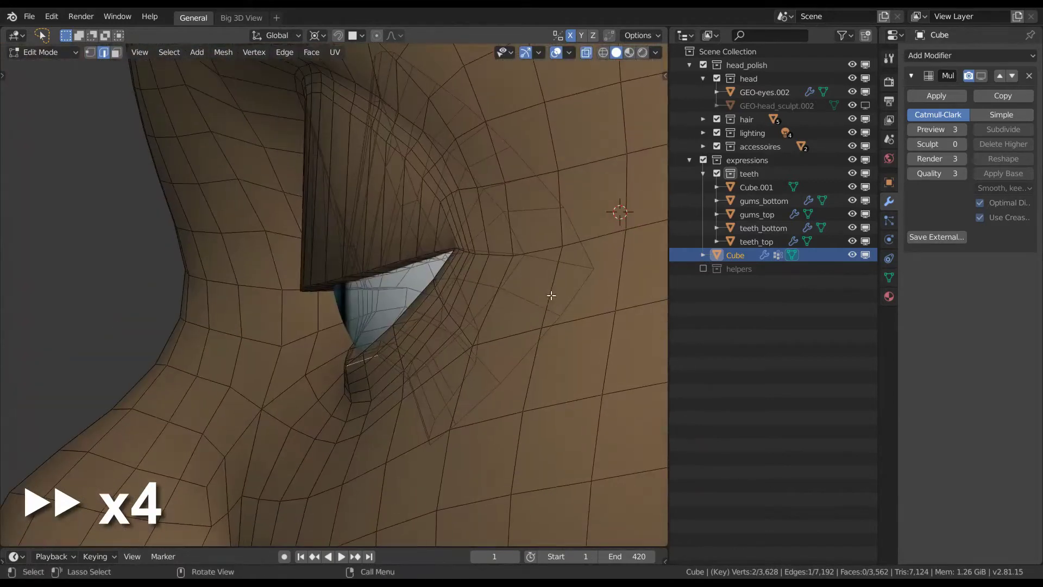
Step: Rotate the selected lower lid rim edge and its neighbour around the 3D cursor up toward the upper lid line
key("r")
left_click(625, 184)
scroll(492, 226, "up", 1)
middle_click_drag(491, 226, 448, 183, "shift")
left_click(349, 319)
mouse_move(349, 319)
middle_mouse_down()
mouse_move(394, 314)
mouse_move(353, 315)
middle_mouse_up()
key("r")
left_click(379, 282)
middle_click_drag(380, 282, 399, 239)
Step: Rotate and move further edges along the lower lid's rim, partly constrained to the X axis, until they meet the upper lid
key("r")
key("x")
left_click(386, 260)
key("e")
key("r")
left_click(456, 285)
key("g")
left_click(594, 266)
key("g")
key("x")
key("r")
left_click(475, 244)
Step: Rotate the remaining lower rim edges about the X axis around the 3D cursor up to the closed lid line
left_click(399, 328)
key("r")
key("x")
left_click(454, 310)
key("r")
key("x")
left_click(433, 296)
Step: Move the individual rim edges near the eye's corner to close the lower lid against the upper lid
key("g")
left_click(358, 321)
left_click(402, 280)
key("g")
left_click(389, 233)
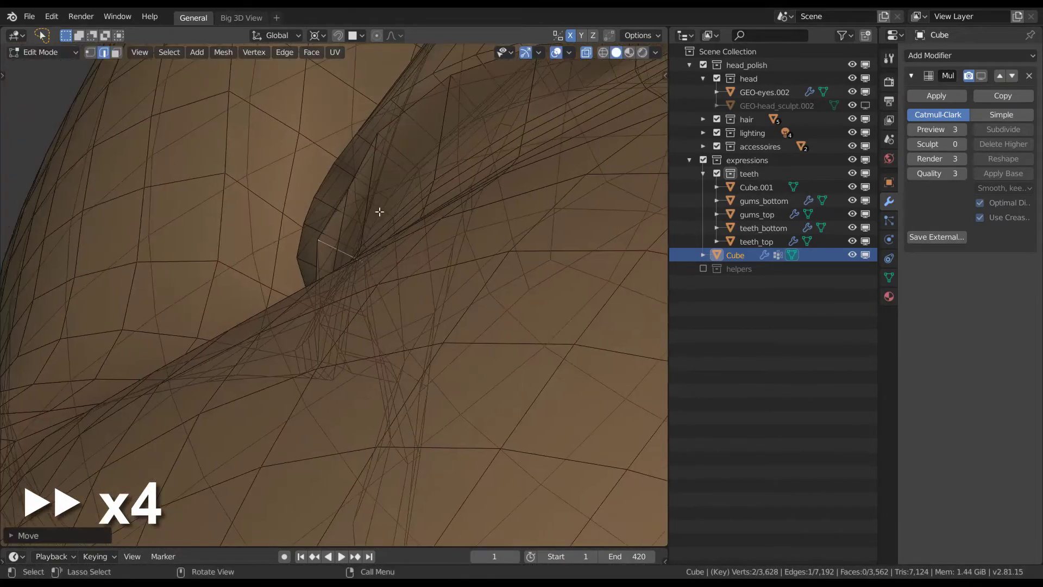
left_click(391, 184)
key("g")
left_click(353, 205)
Step: Examine the closed eyelids on the shaded head from the front in object mode
middle_click_drag(391, 184, 436, 205)
key("KP_1")
key("Tab")
middle_click_drag(400, 276, 428, 303, "shift")
scroll(478, 244, "up", 4)
scroll(428, 303, "up", 2)
scroll(489, 296, "up", 4)
Step: In edit mode, use Edge Slide to bring the edge loop next to the lid rim close to the closed lid line
key("Tab")
middle_click_drag(543, 289, 437, 178)
scroll(430, 168, "down", 5)
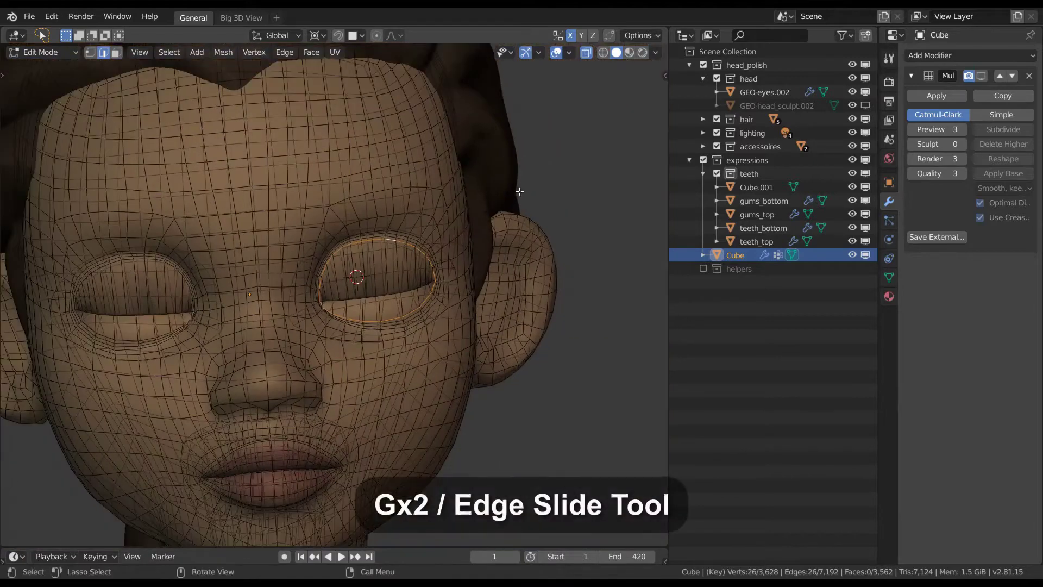
key("g")
key("g")
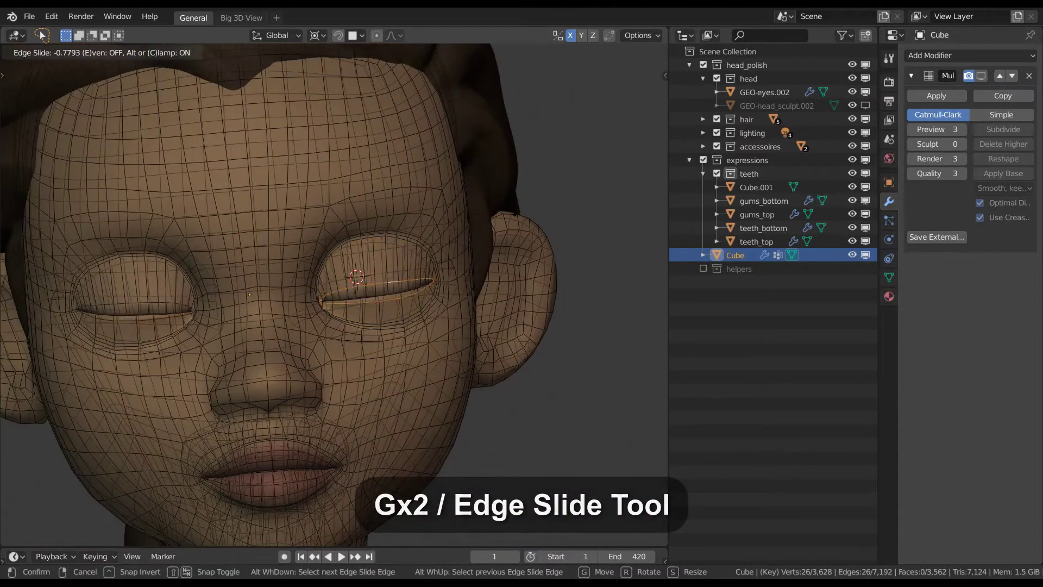
left_click(517, 205)
scroll(482, 266, "up", 5)
scroll(482, 266, "up", 6)
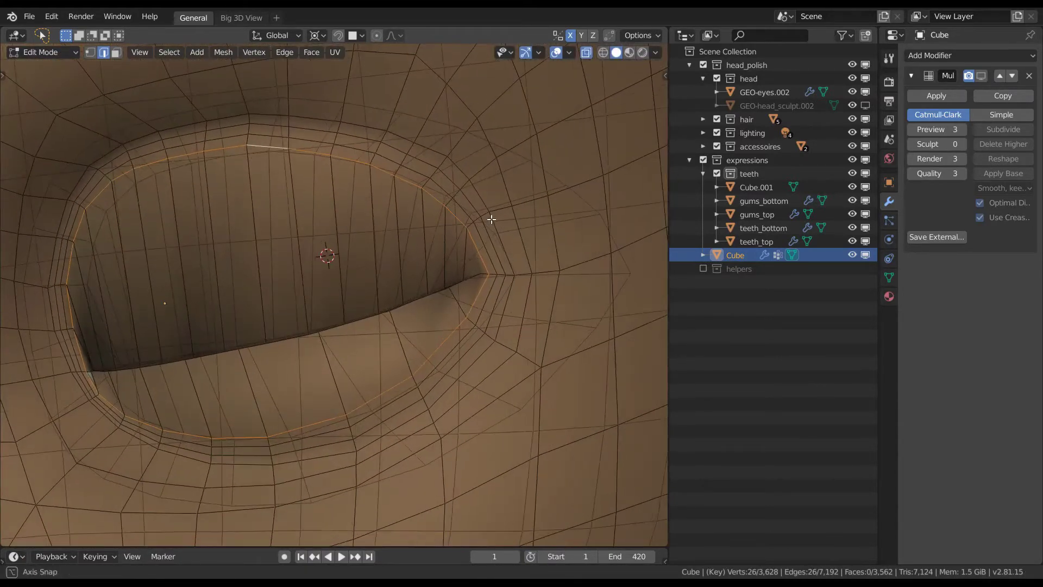
key("g")
key("g")
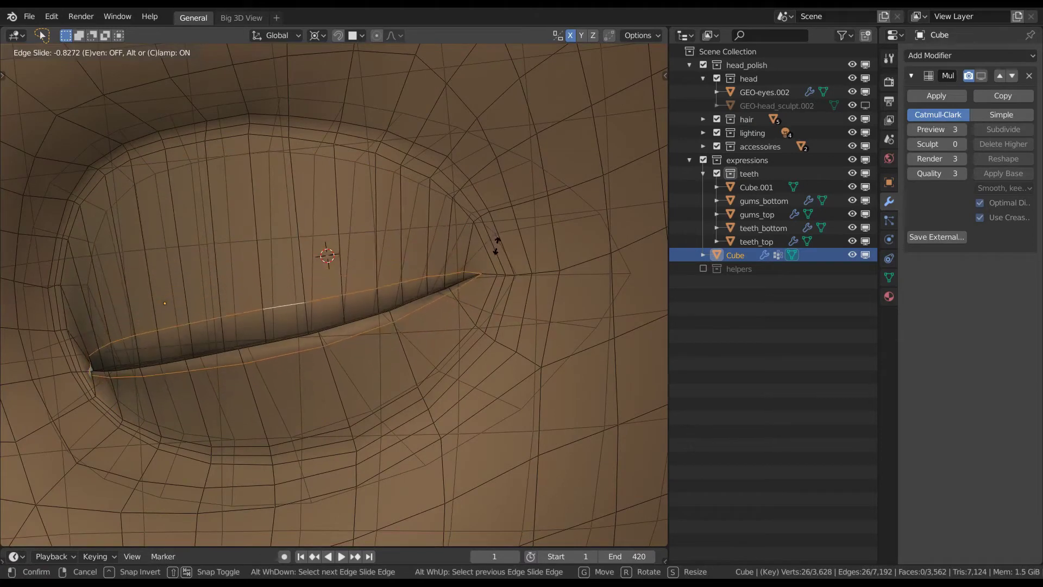
left_click(498, 265)
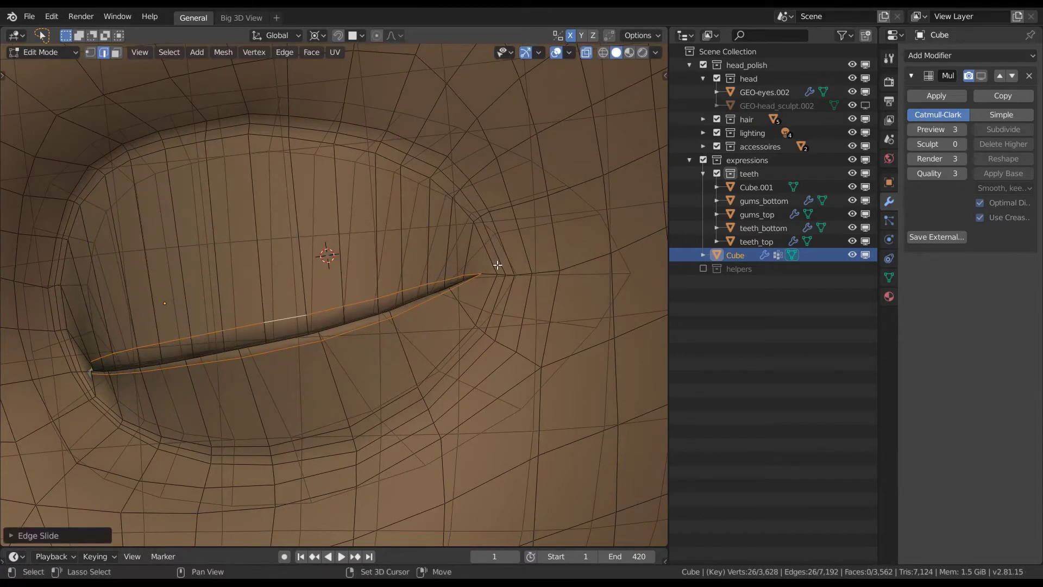
Step: Slide the next two edge loops around the eye toward the lid line, moving the outer one less than the inner one
left_click(465, 215, "alt")
key("g")
key("g")
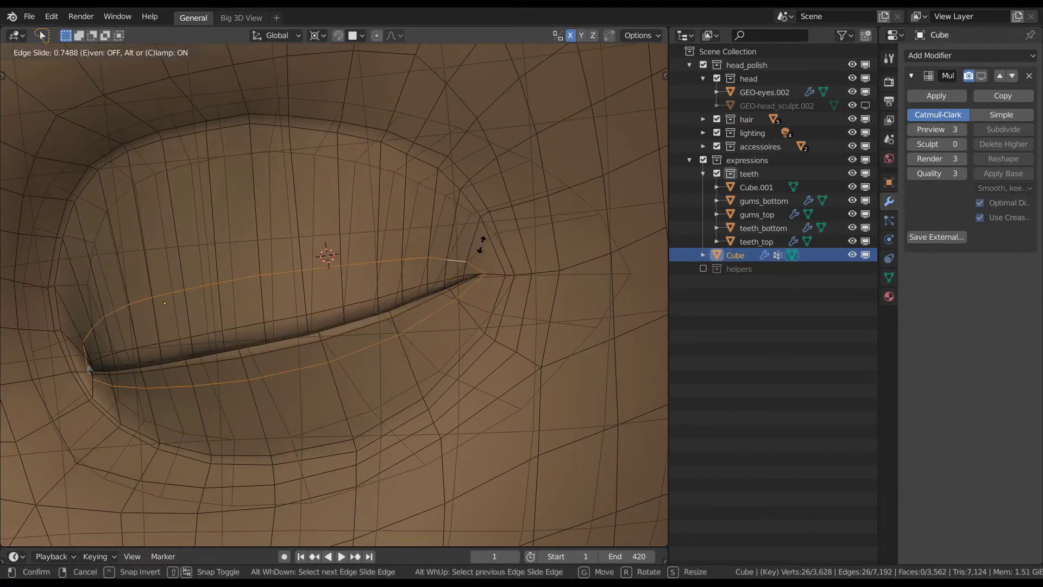
left_click(481, 269)
left_click(478, 207, "alt")
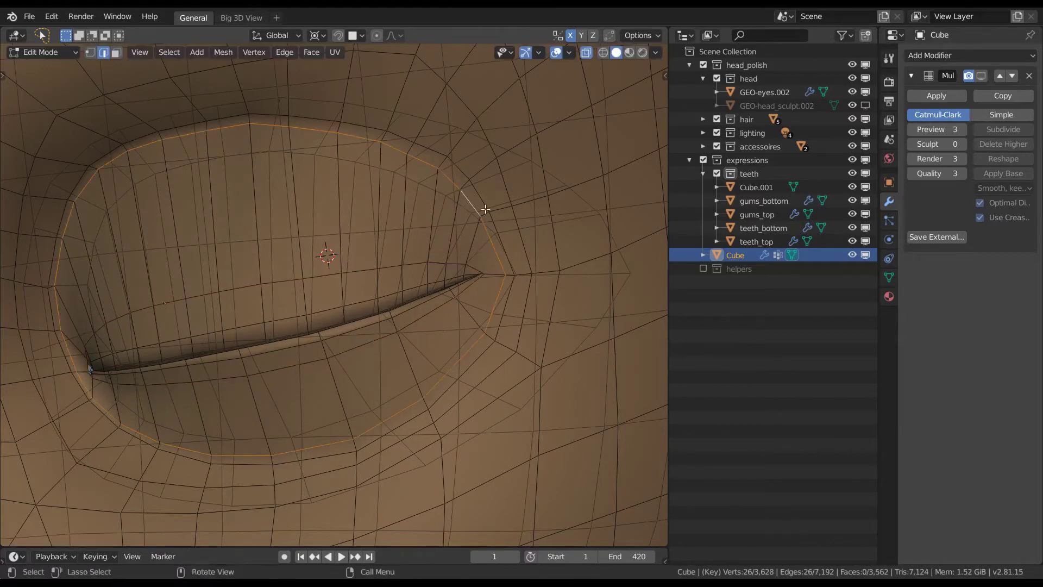
key("g")
key("g")
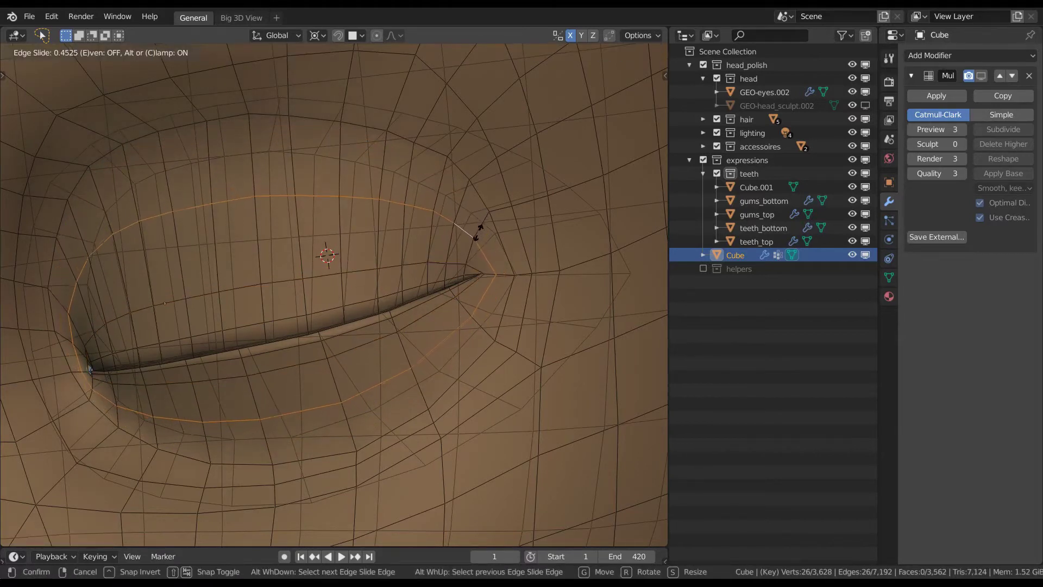
left_click(479, 230)
Step: Slide the following outer edge loop around the eye slightly toward the lid line, and deselect everything
left_click(505, 195, "alt")
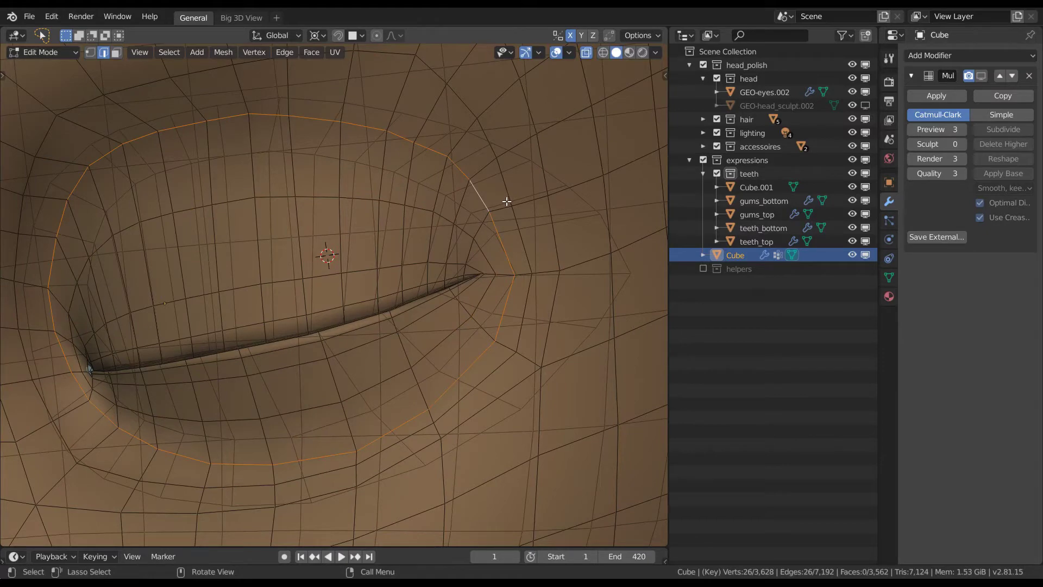
key("g")
key("g")
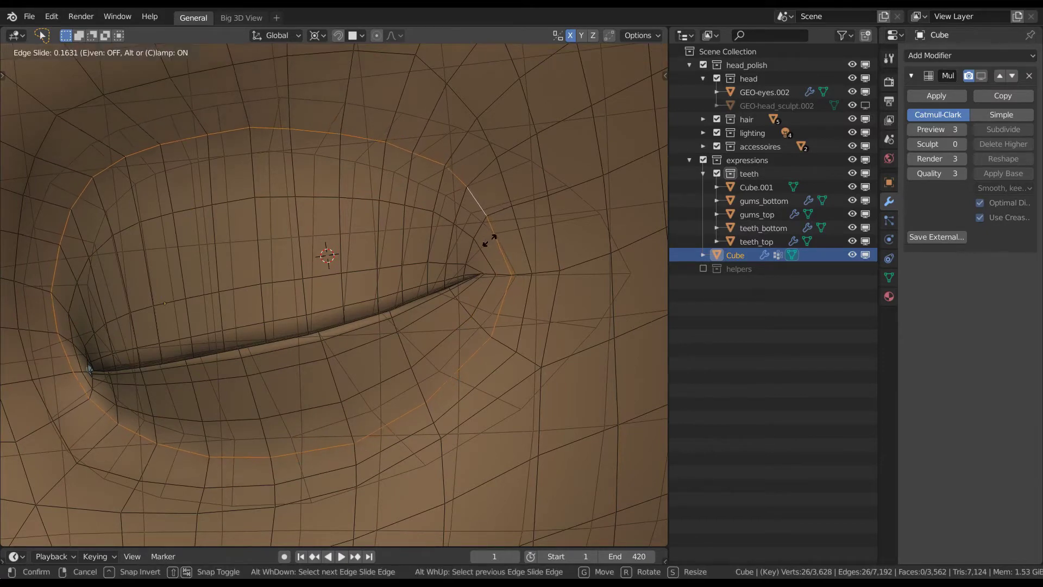
left_click(491, 245)
scroll(511, 250, "down", 6)
key("alt+a")
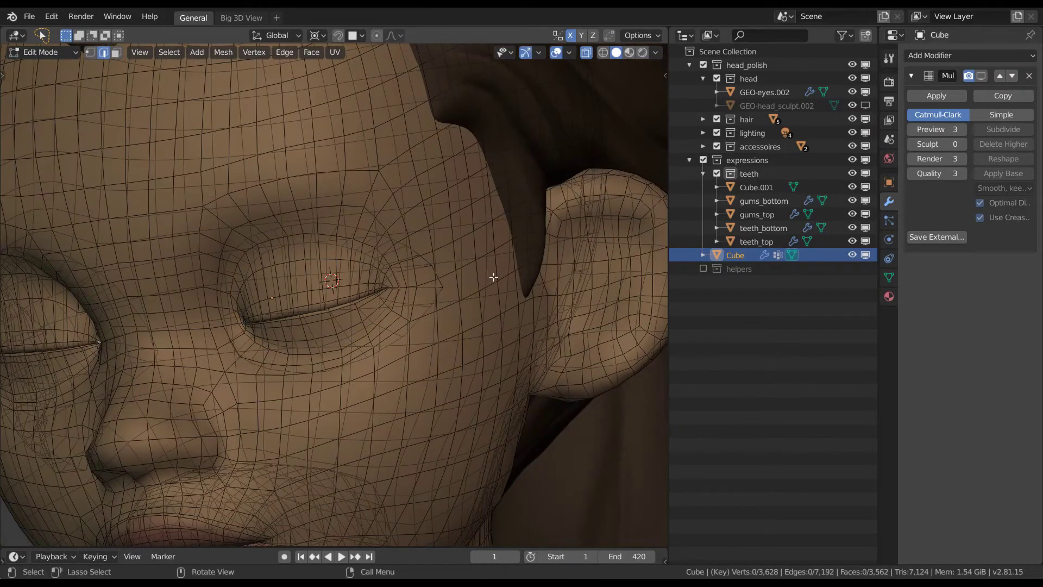
Step: Return the head to object mode and turn on the Multires modifier's viewport display
key("Tab")
scroll(443, 266, "down", 3)
middle_click_drag(449, 252, 515, 221)
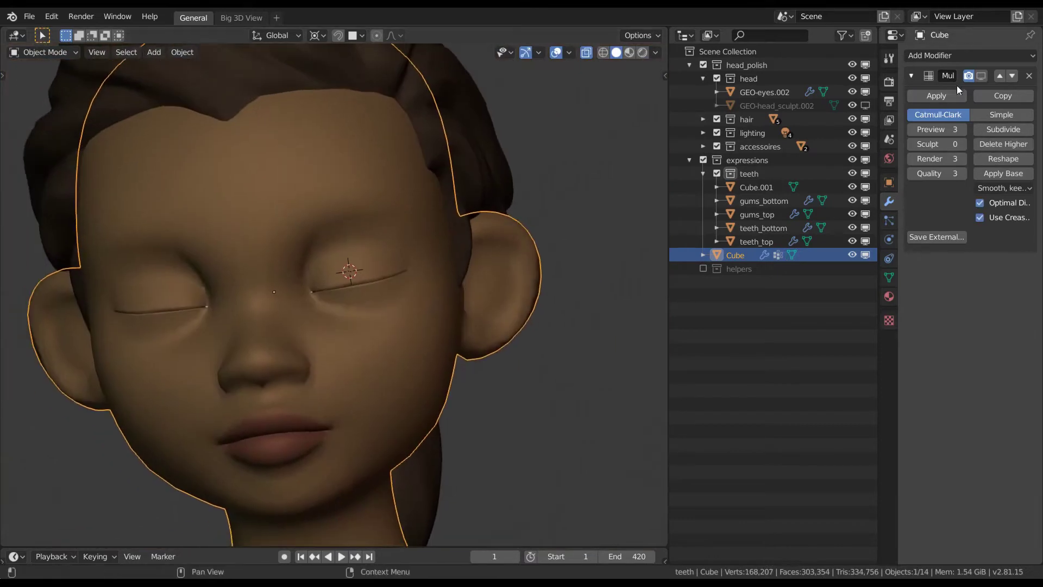
left_click(981, 76)
middle_click_drag(573, 311, 401, 317)
scroll(433, 297, "up", 2)
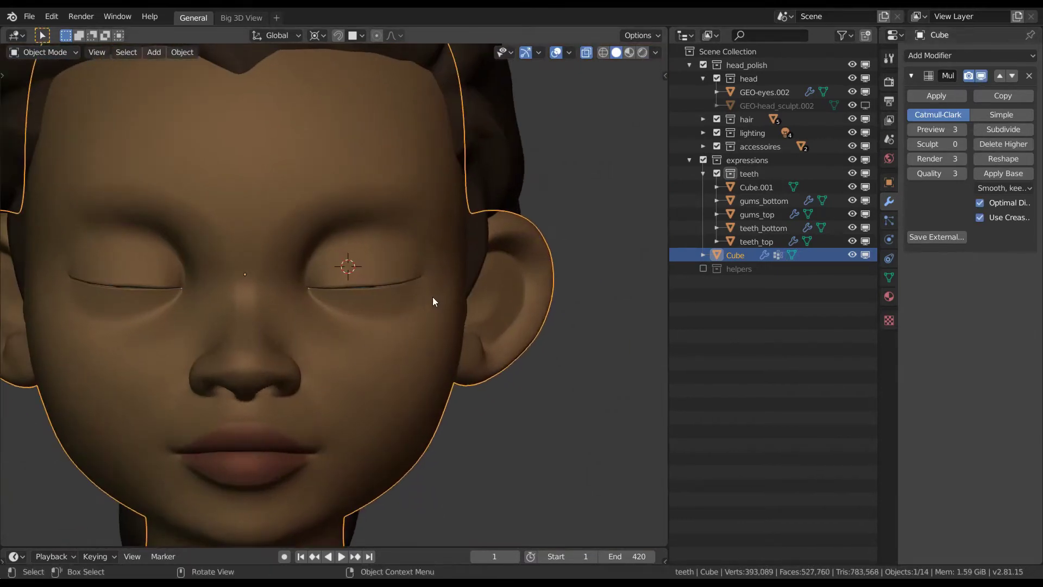
Step: Try lowering the closed_eyes shape key's value and undo the change
left_click(889, 279)
left_click_drag(974, 247, 935, 251)
key("ctrl+z")
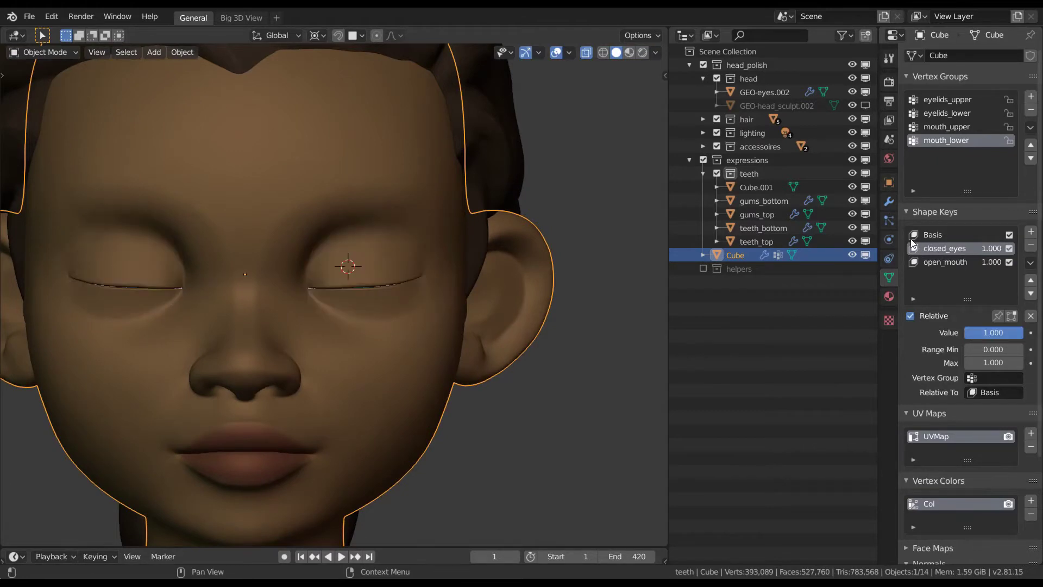
Step: Lower the Multires modifier's Preview and Render levels to 2 and try both at level 1
left_click(889, 201)
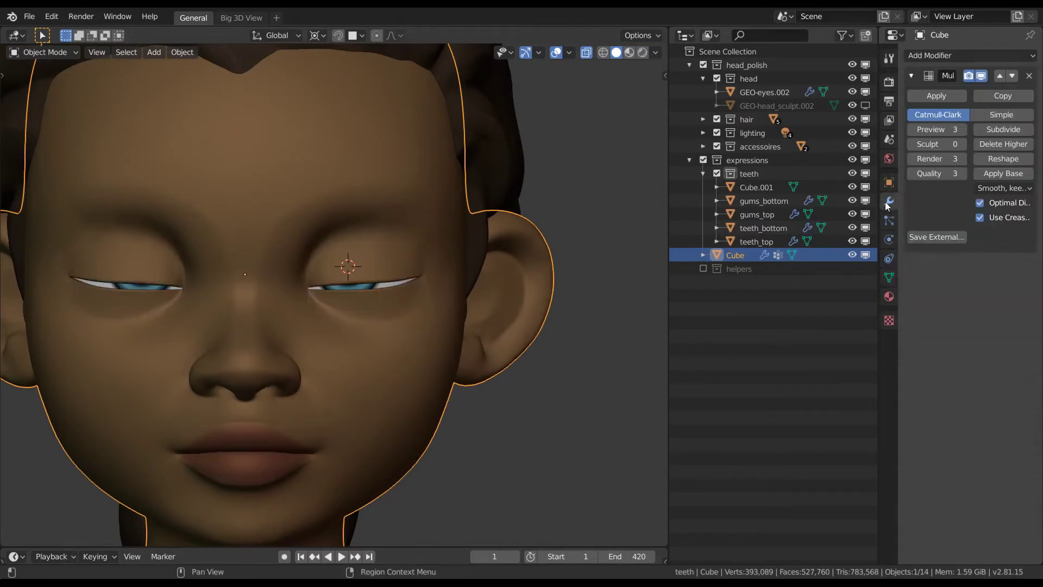
left_click(912, 130)
left_click(911, 158)
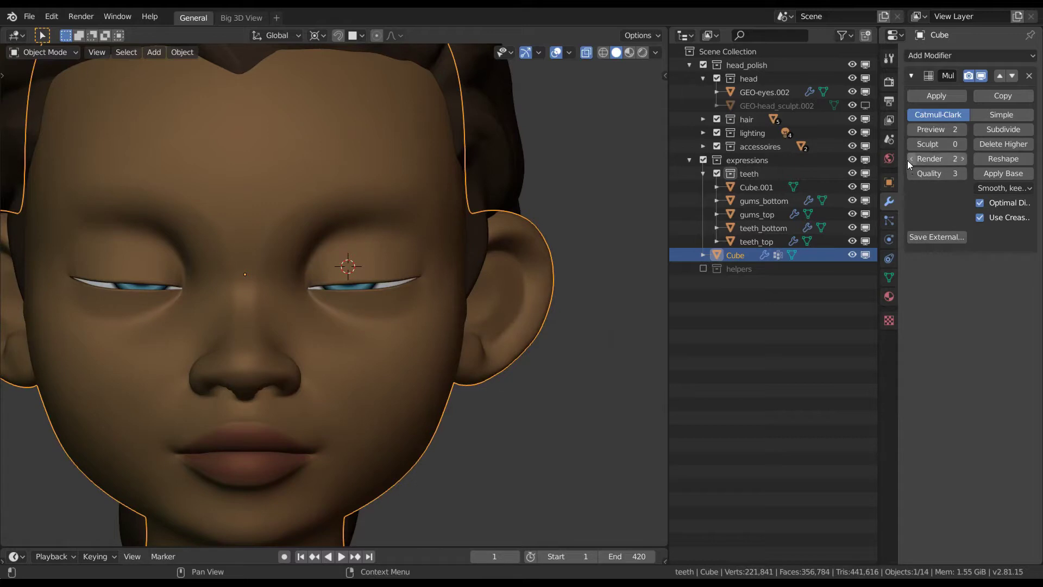
left_click(910, 130)
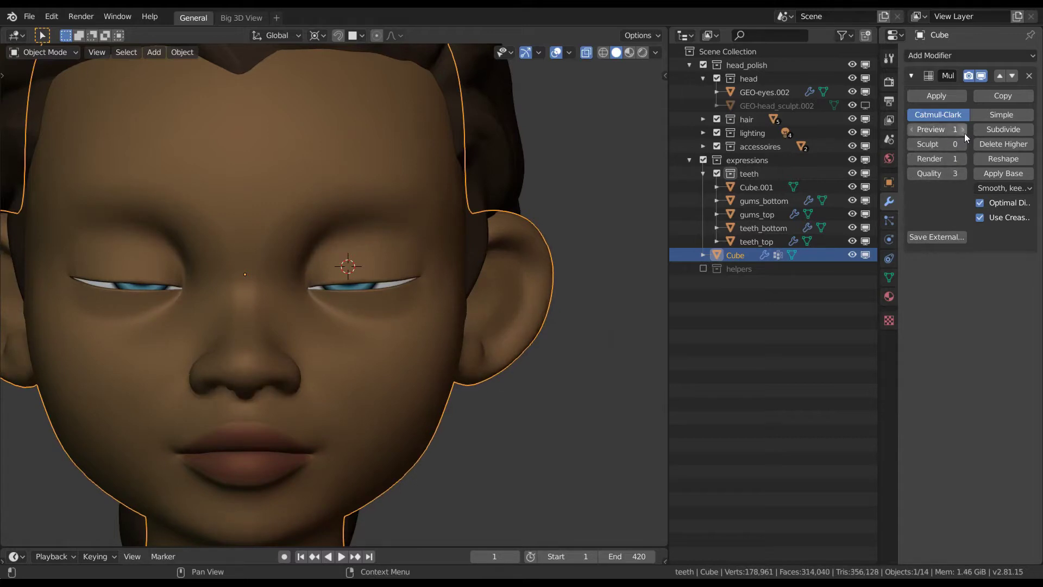
Step: Set the closed_eyes shape key's value to 1.000
left_click(889, 277)
mouse_move(991, 249)
left_mouse_down()
mouse_move(970, 247)
mouse_move(1000, 252)
mouse_move(965, 251)
mouse_move(999, 264)
left_mouse_up()
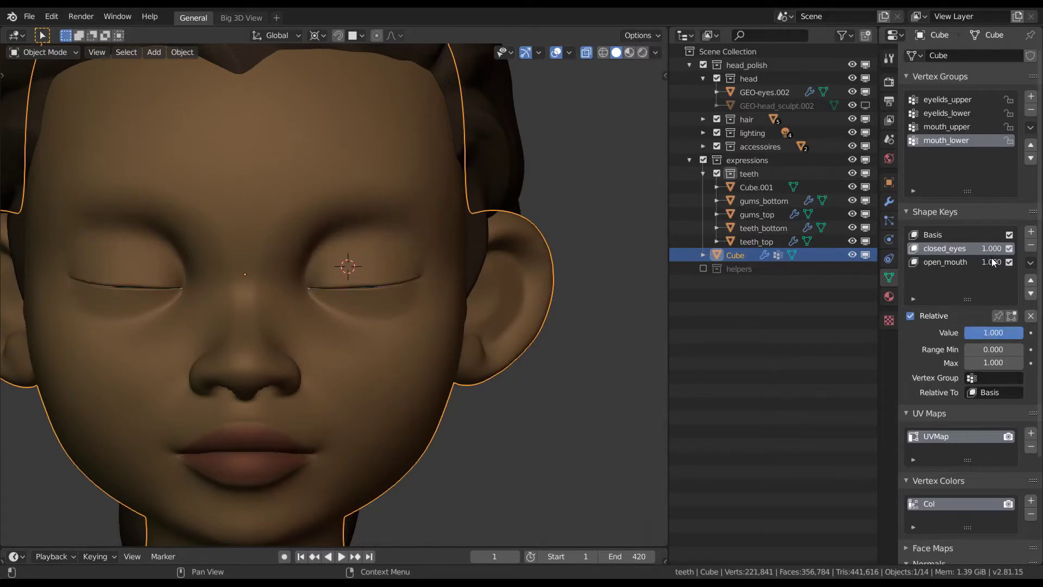
Step: Examine the closed lid line up close in edit mode and in object mode
scroll(428, 313, "up", 6)
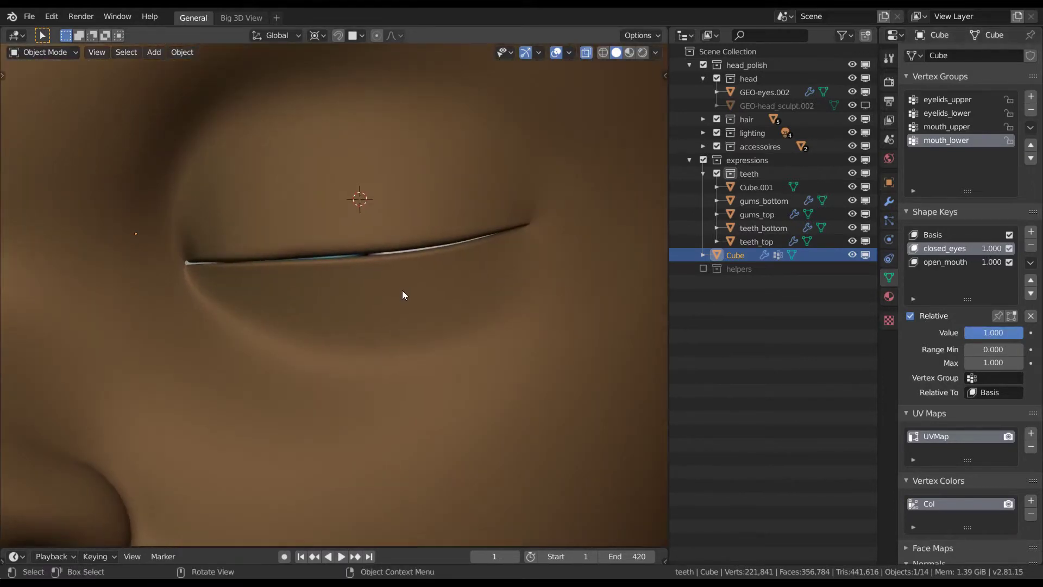
key("Tab")
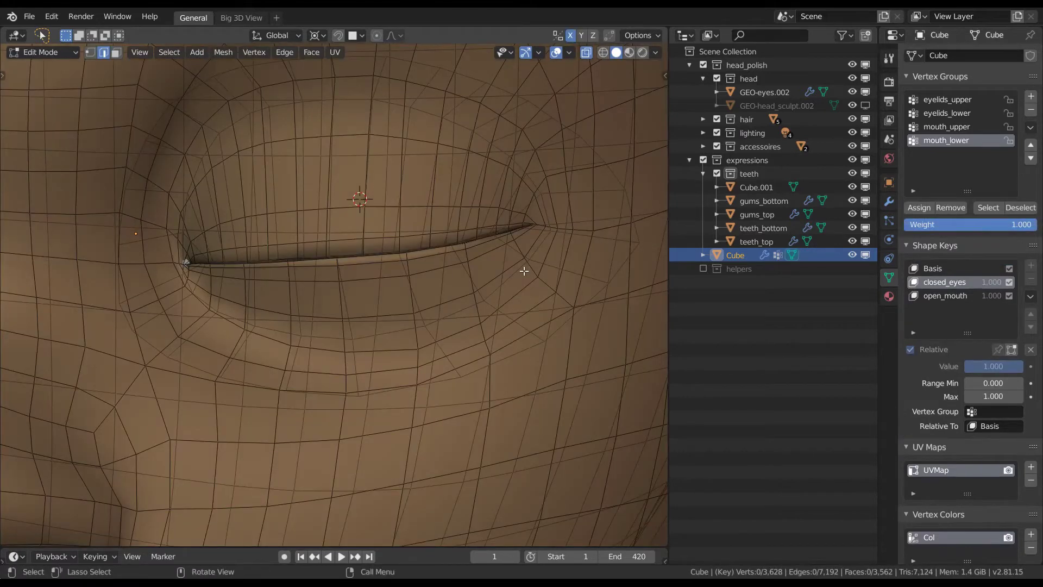
key("ctrl+Tab")
left_click(389, 272)
middle_click_drag(405, 256, 464, 282, "shift")
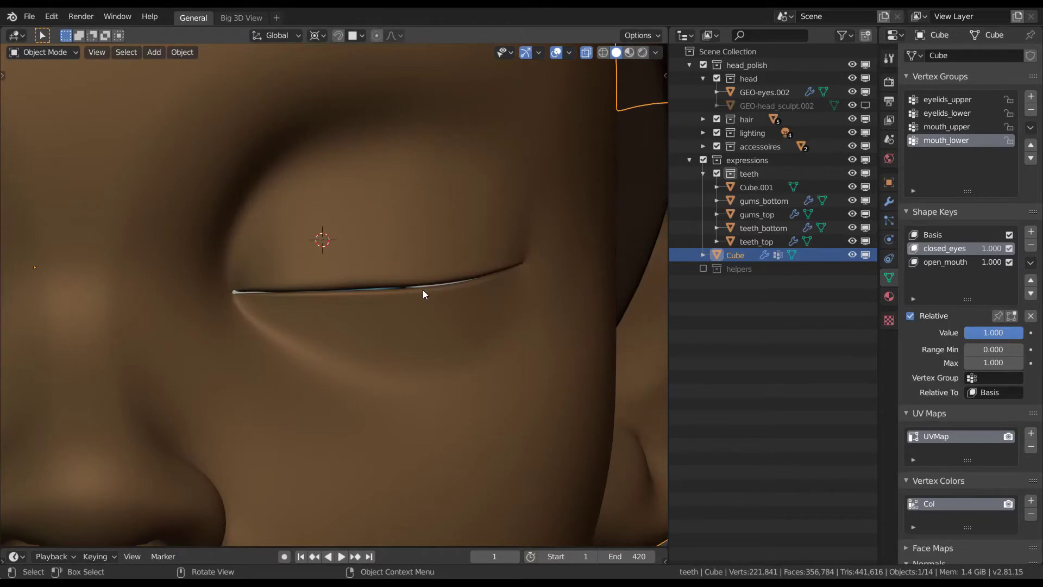
Step: Make eyelids_upper the active vertex group, and enter edit mode on the Basis shape key
key("Tab")
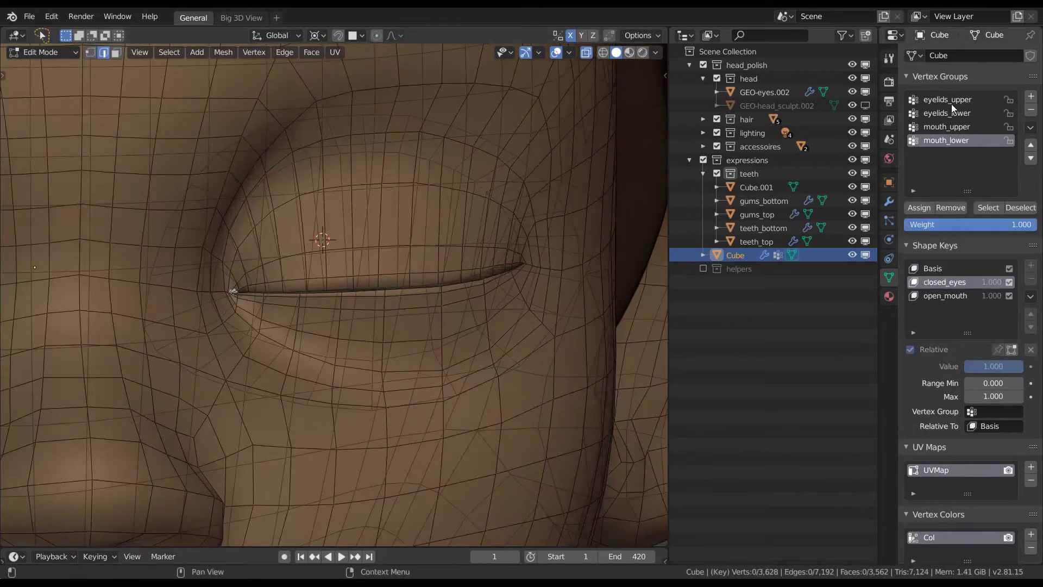
left_click(953, 104)
scroll(482, 293, "down", 4)
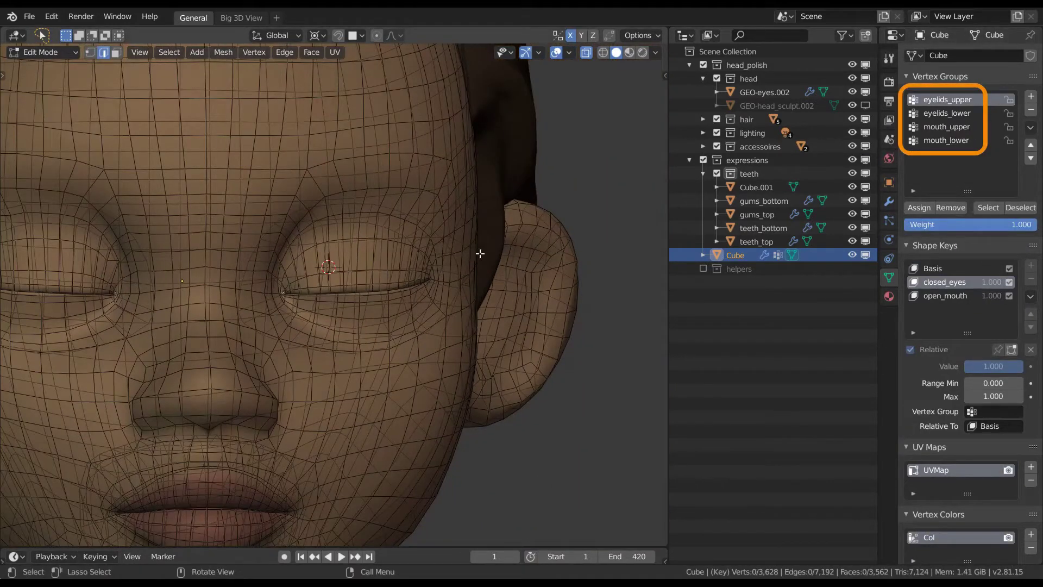
key("ctrl+Tab")
left_click(475, 341)
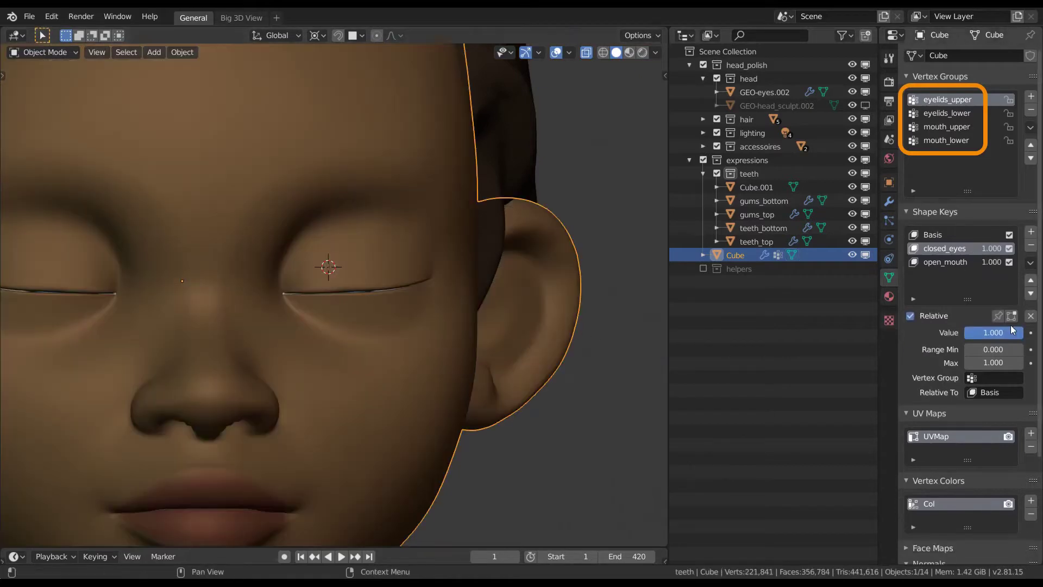
key("Tab")
key("Tab")
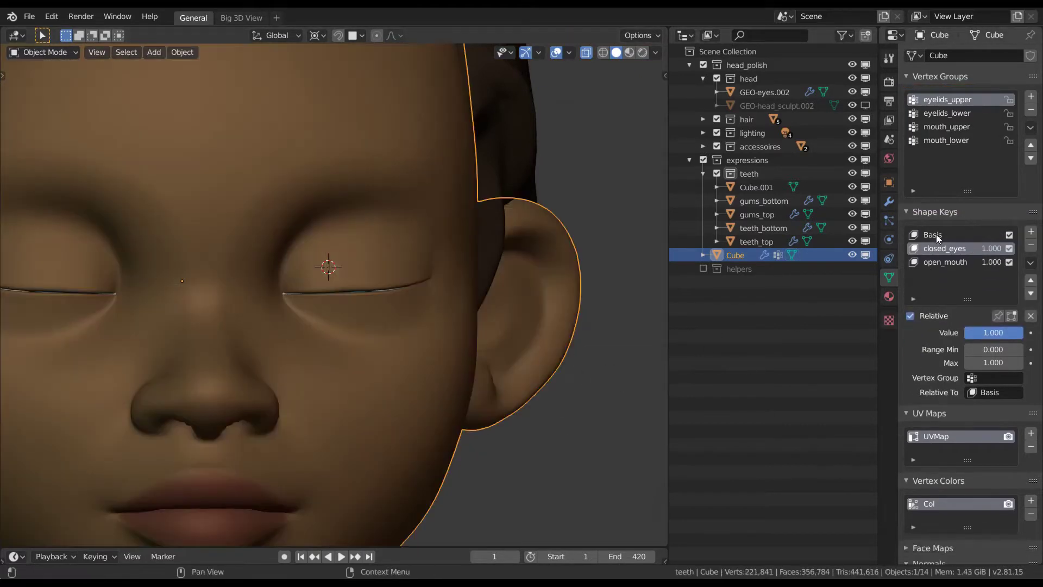
left_click(933, 234)
key("Tab")
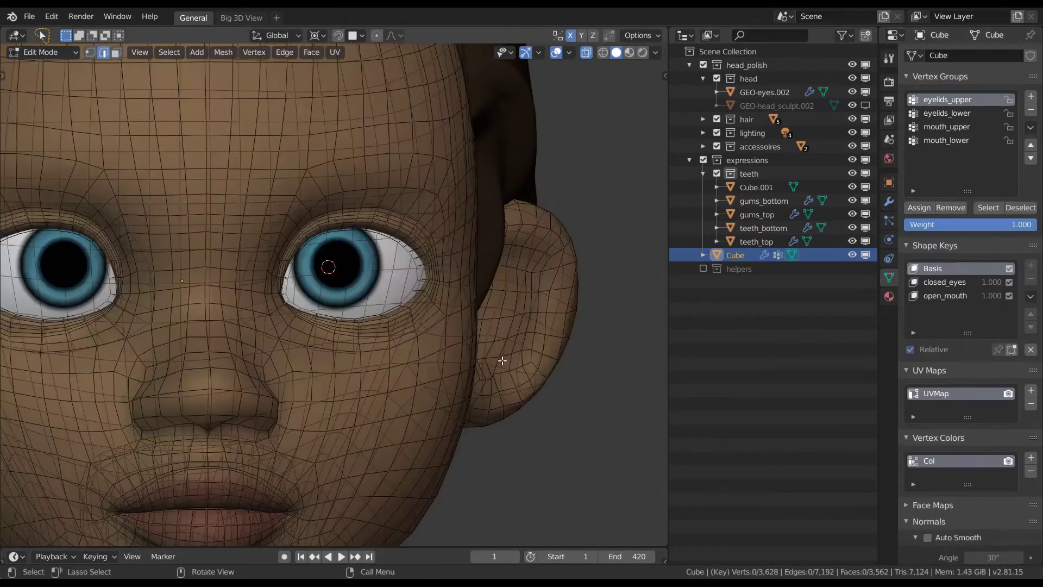
Step: In vertex selection, select the edge loops running from the eye corners across the nose bridge and the temples
scroll(446, 355, "up", 3)
middle_click(447, 356, "alt")
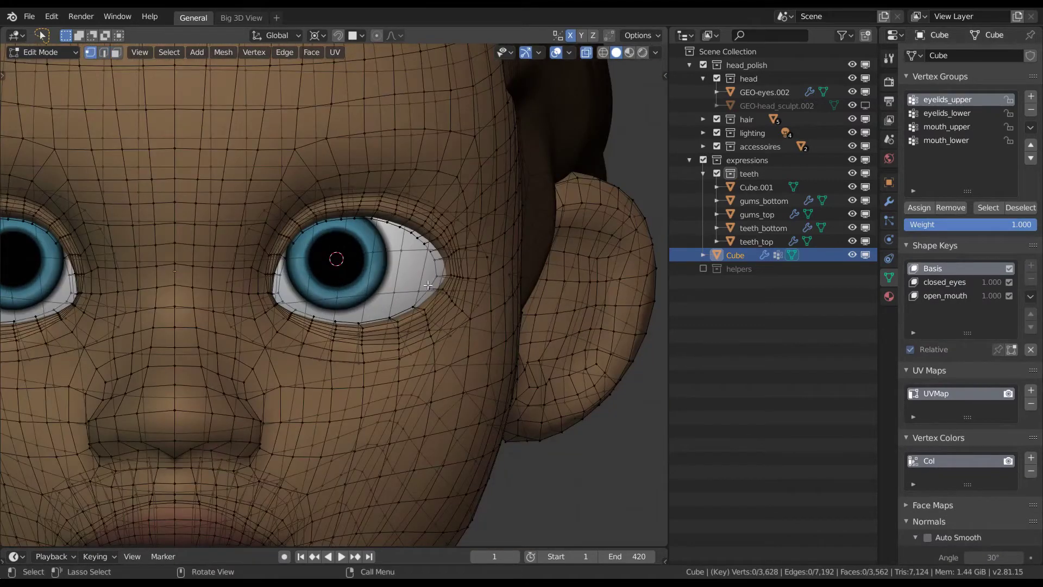
middle_click_drag(429, 284, 507, 286, "shift")
scroll(506, 285, "down", 2)
scroll(385, 298, "up", 1)
left_click(336, 298, "alt")
middle_click_drag(549, 261, 476, 254, "shift")
left_click(479, 282, "alt+shift")
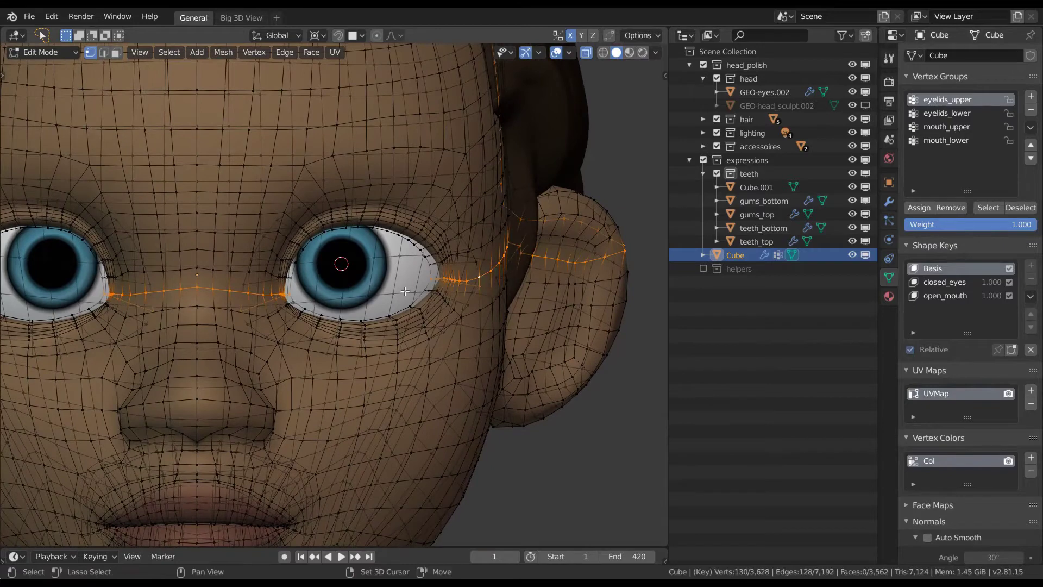
Step: Hide the dividing loops, select the connected upper part of the head, and reveal the hidden loops as part of the selection
middle_click_drag(85, 327, 336, 328, "shift")
middle_click_drag(529, 271, 377, 299, "shift")
middle_click_drag(491, 224, 494, 263, "ctrl")
key("h")
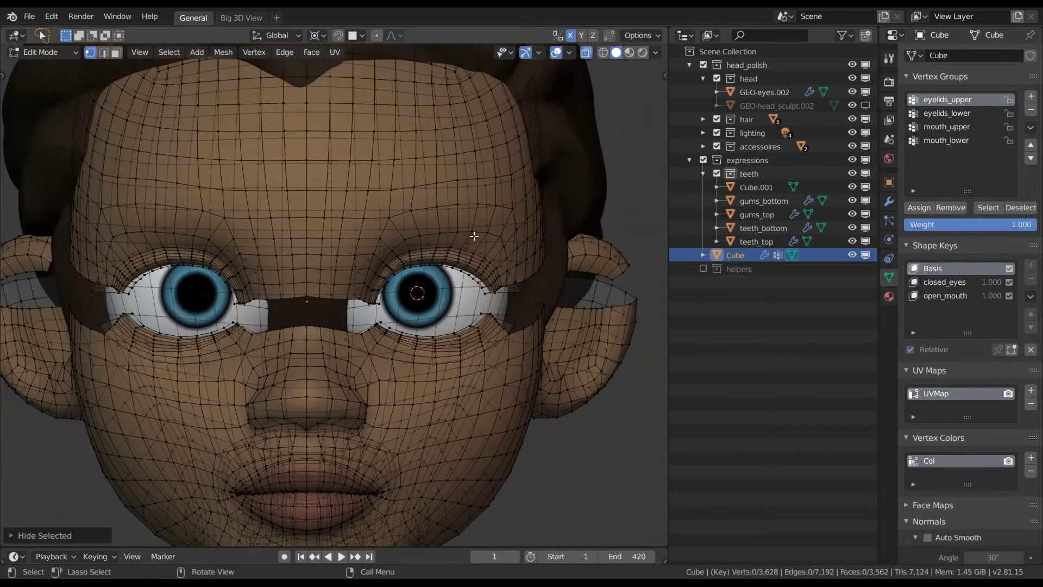
key("alt+h")
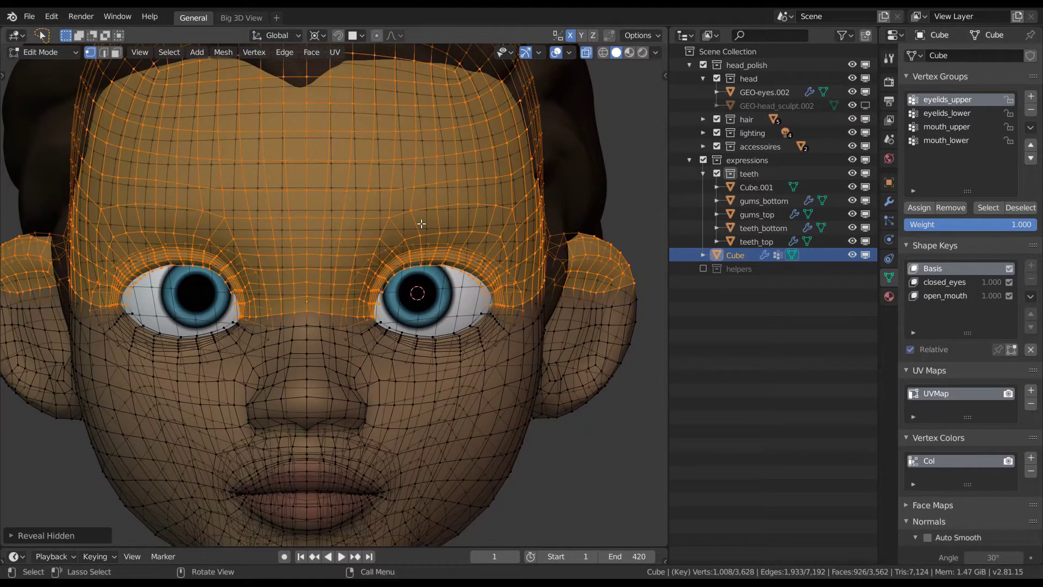
middle_click_drag(536, 303, 545, 283, "shift")
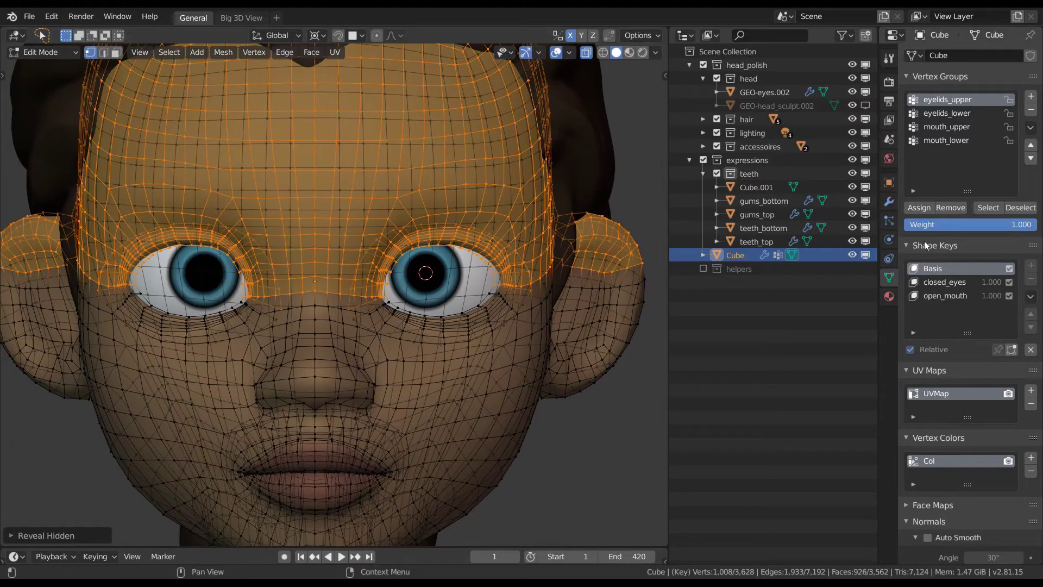
Step: Isolate the head below the eye corners by hiding the dividing loops, and assign it with the revealed loops to eyelids_lower
left_click(367, 293, "alt")
left_click(521, 288, "alt+shift")
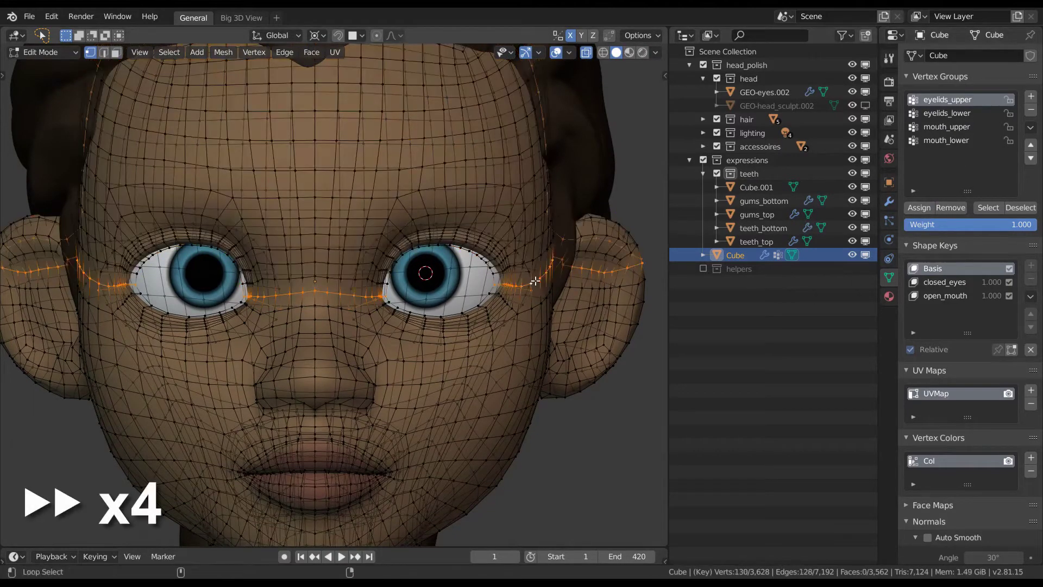
key("h")
key("l")
key("alt+h")
left_click(947, 114)
left_click(919, 207)
key("alt+a")
Step: Turn off X-ray, select the head part above the mouth corner loop by hiding that loop, and assign it to mouth_upper
left_click(957, 99)
middle_click_drag(510, 387, 519, 215, "shift")
left_click(947, 127)
scroll(527, 272, "up", 4)
middle_click_drag(526, 273, 501, 255)
key("alt+z")
left_click(478, 277, "alt")
key("h")
key("l")
key("alt+h")
left_click(920, 211)
Step: Select the head part below the mouth corner loop together with that loop, assign it to mouth_lower, and deselect everything
left_click(503, 304, "alt")
key("h")
key("l")
key("alt+h")
left_click(947, 140)
left_click(919, 208)
key("alt+a")
Step: Leave mesh editing and return the head to object mode
middle_click_drag(520, 282, 531, 380, "shift")
key("ctrl+Tab")
scroll(521, 304, "down", 3)
middle_click_drag(518, 290, 481, 301, "shift")
key("ctrl+Tab")
left_click(520, 308)
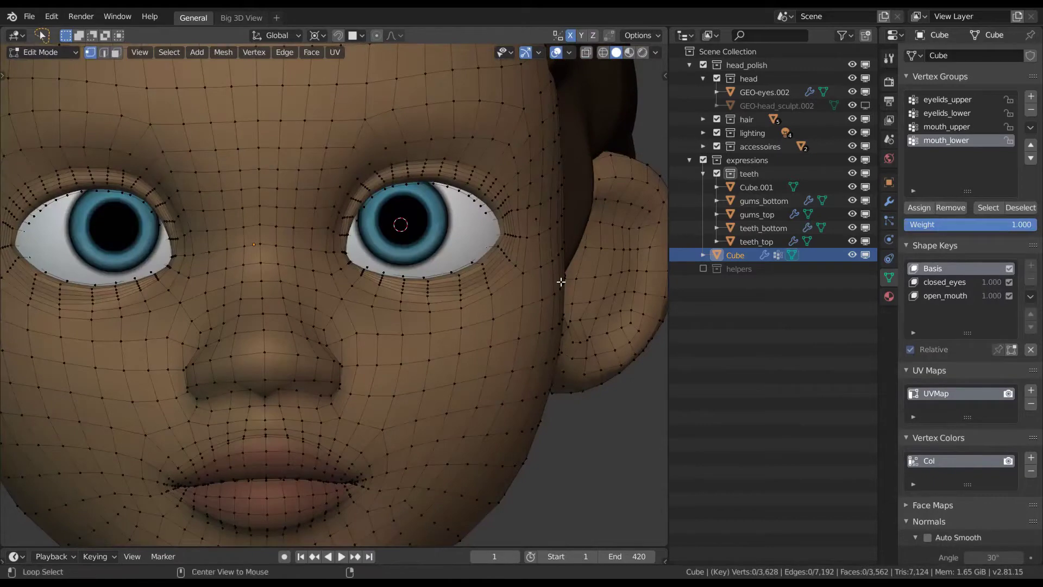
key("Tab")
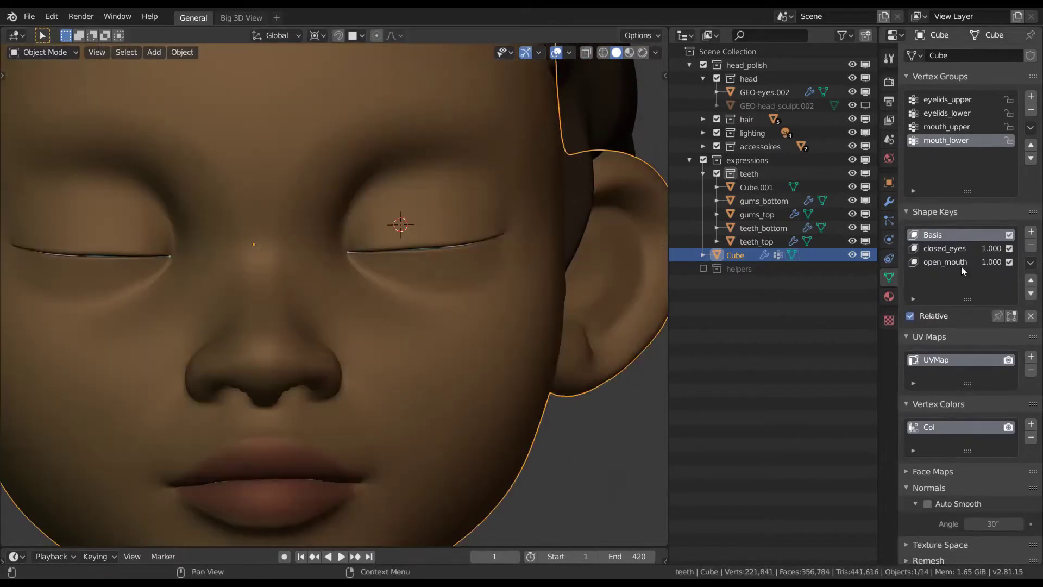
Step: Open the closed_eyes shape key for mesh editing with Shape Key Edit Mode enabled, and snap the 3D cursor away from the eye
left_click(963, 249)
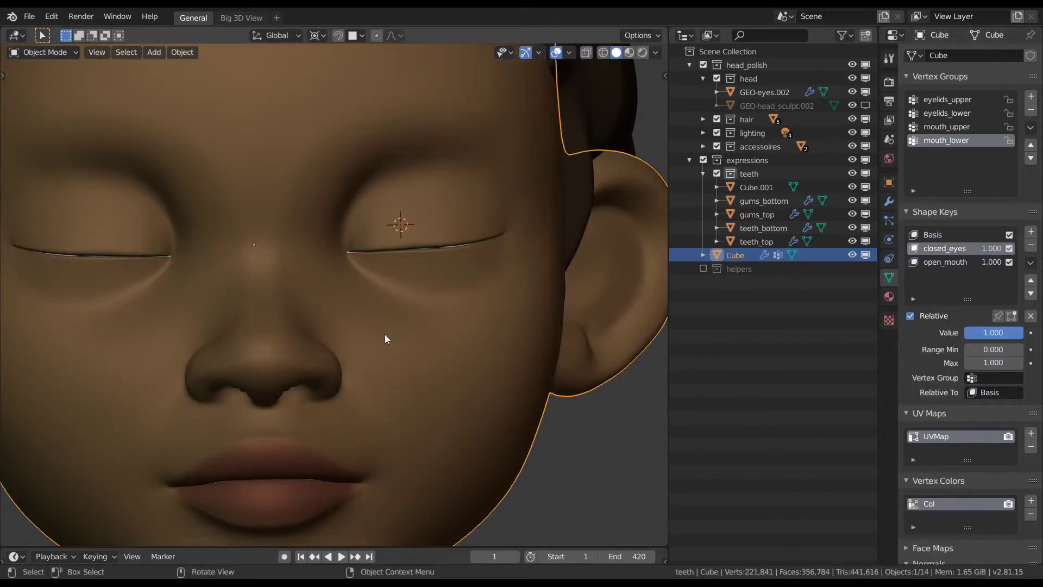
key("Tab")
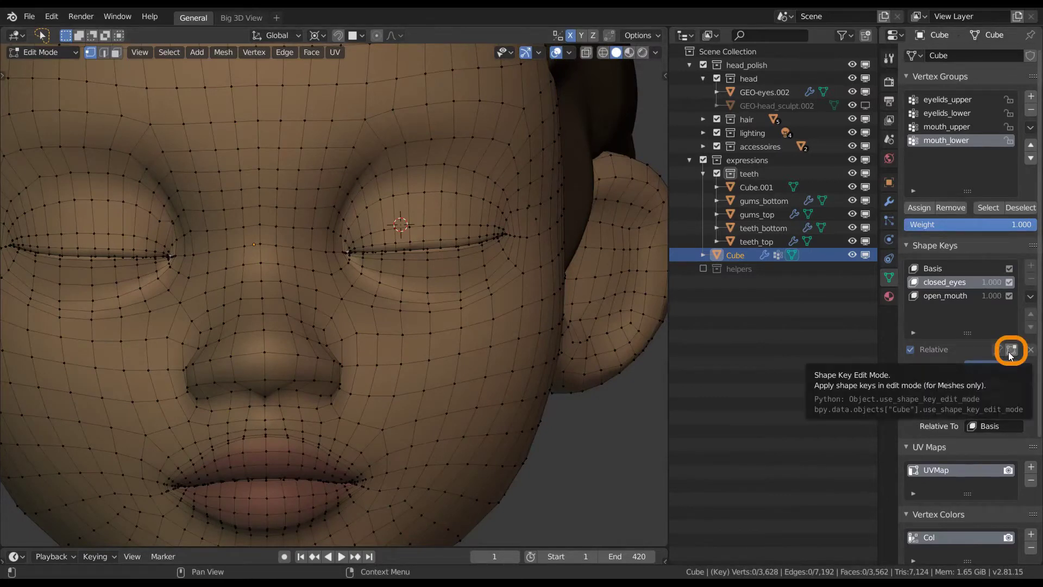
left_click(1010, 350)
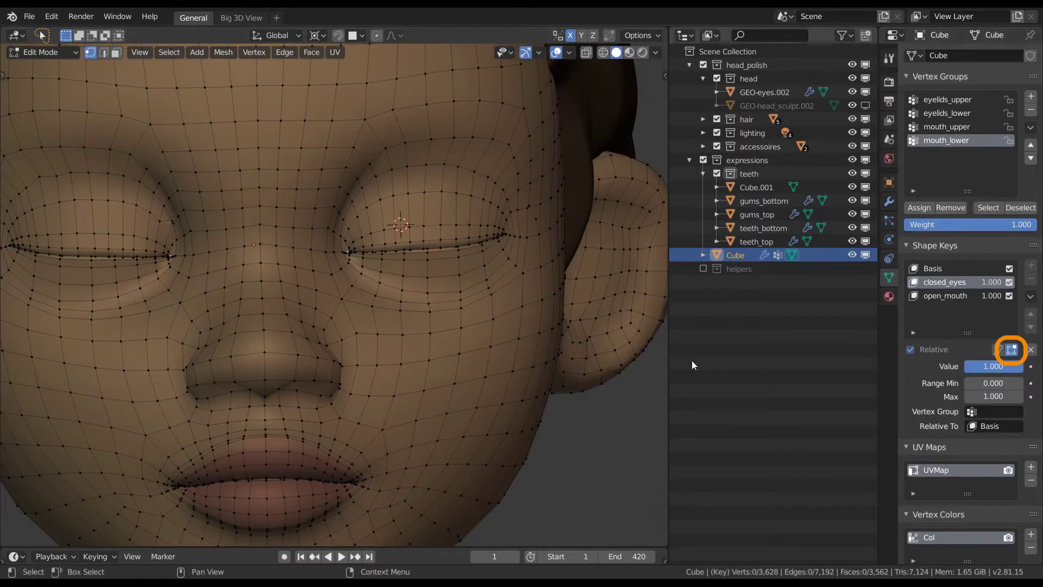
mouse_move(994, 284)
left_mouse_down()
mouse_move(970, 280)
mouse_move(998, 293)
mouse_move(1001, 282)
mouse_move(990, 282)
mouse_move(999, 295)
mouse_move(976, 283)
mouse_move(1008, 282)
left_mouse_up()
middle_click_drag(469, 344, 463, 359, "shift")
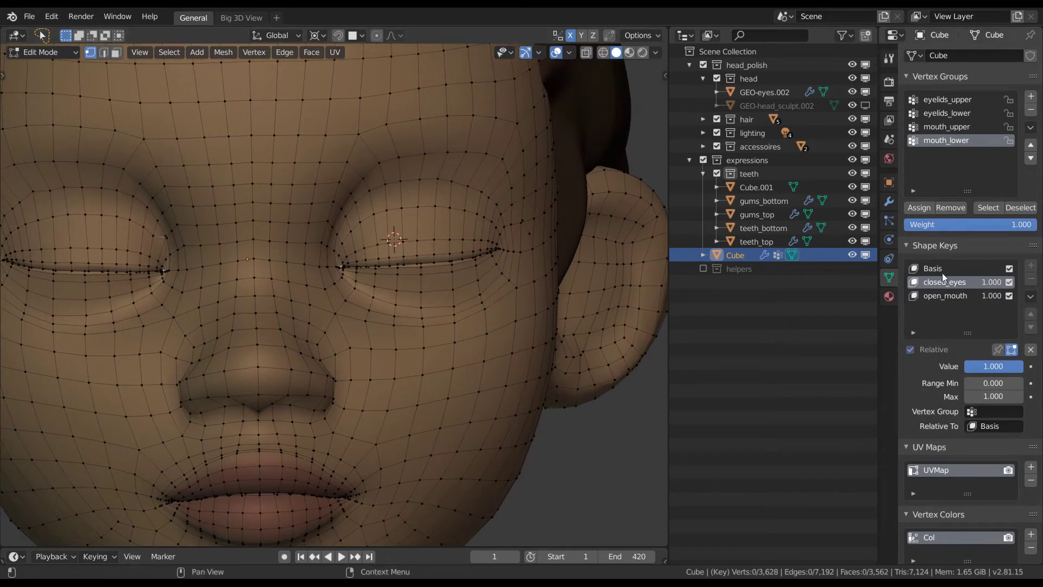
scroll(437, 279, "up", 2)
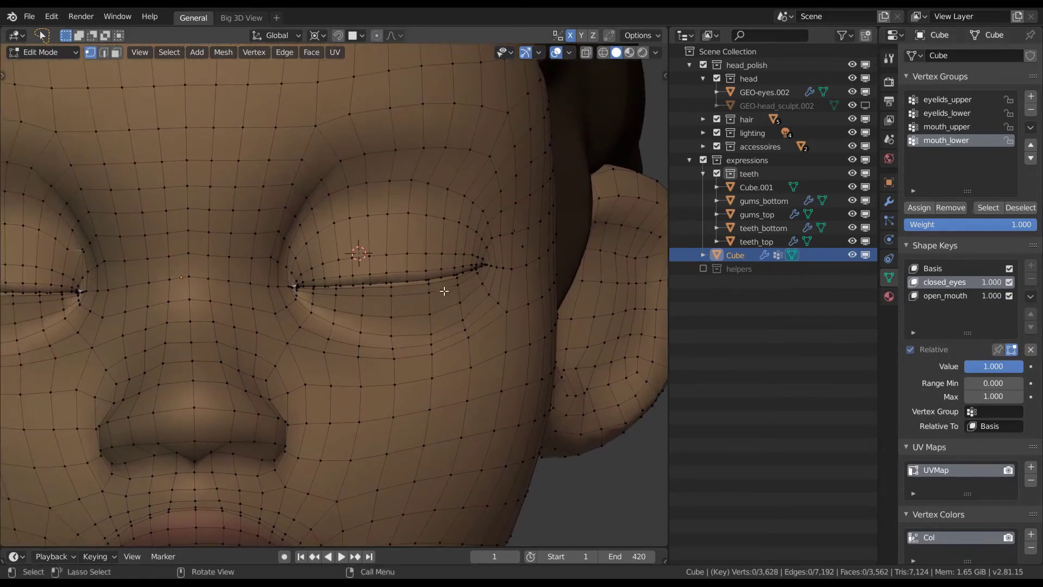
key("shift+s")
left_click(418, 267)
Step: Select the vertices of the eyelids_lower group and hide them to expose the upper eyelid edges
scroll(516, 269, "up", 3)
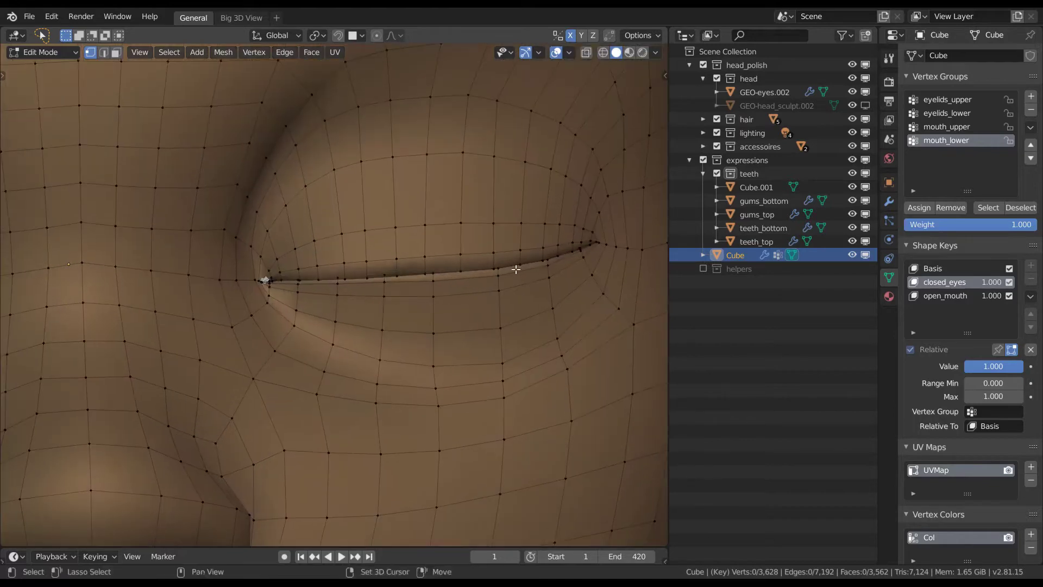
middle_click_drag(516, 269, 486, 266, "shift")
left_click(965, 115)
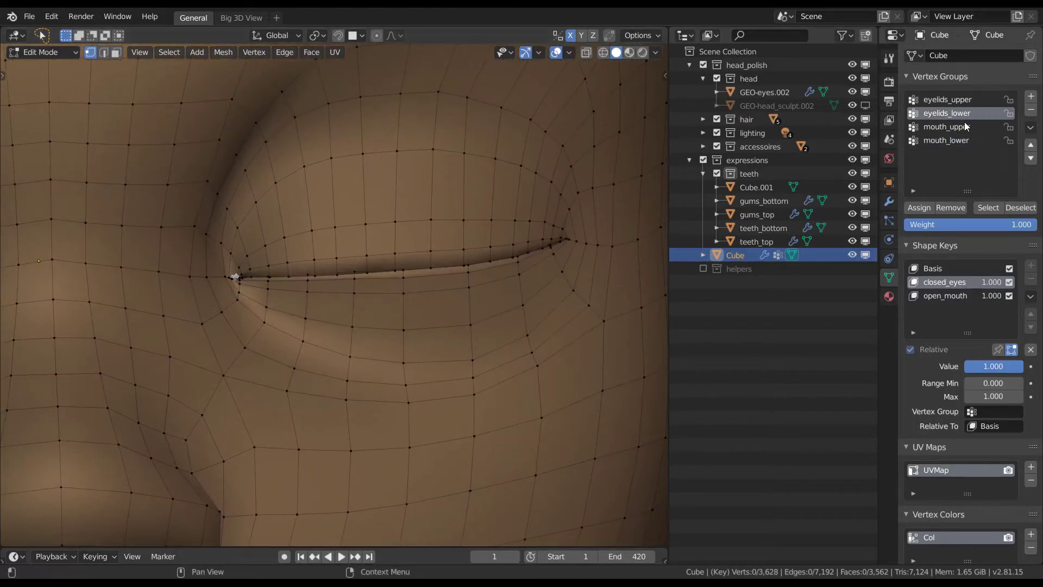
left_click(988, 207)
key("h")
scroll(472, 263, "down", 3)
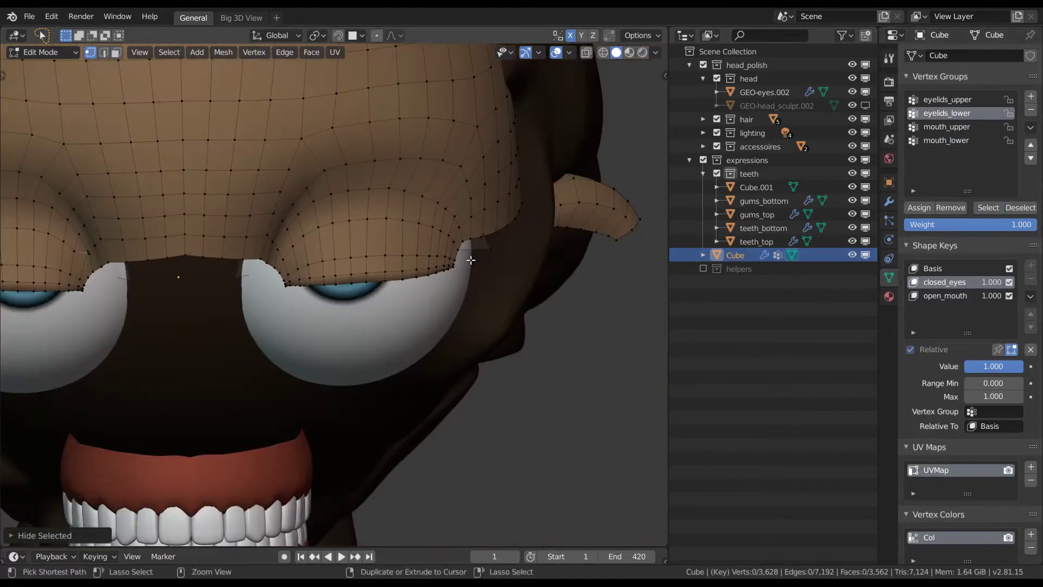
Step: Switch the head to sculpting and open its Multires modifier settings to check the sculpt level
key("ctrl+Tab")
left_click(460, 298)
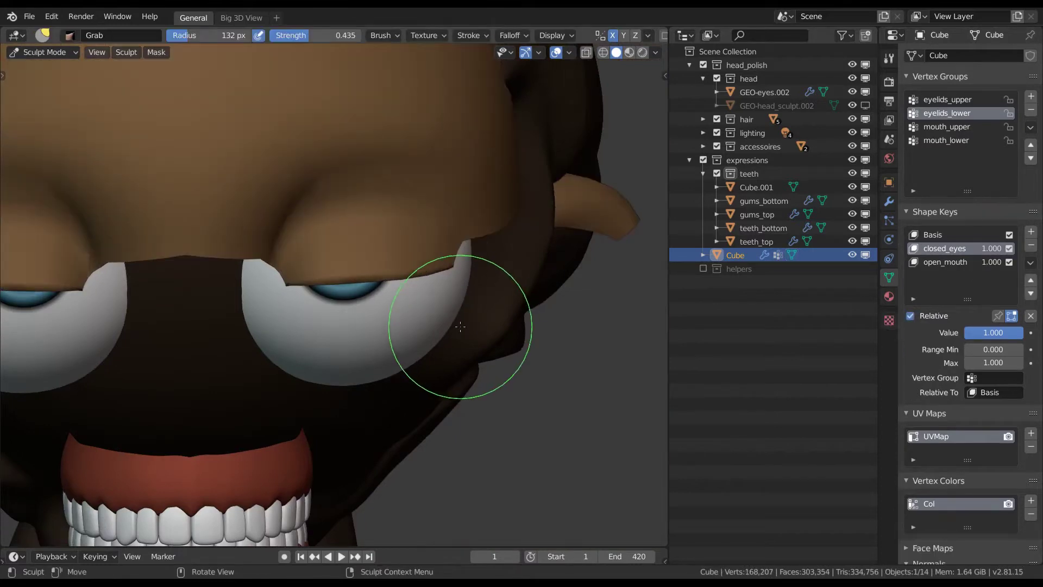
scroll(430, 313, "up", 3)
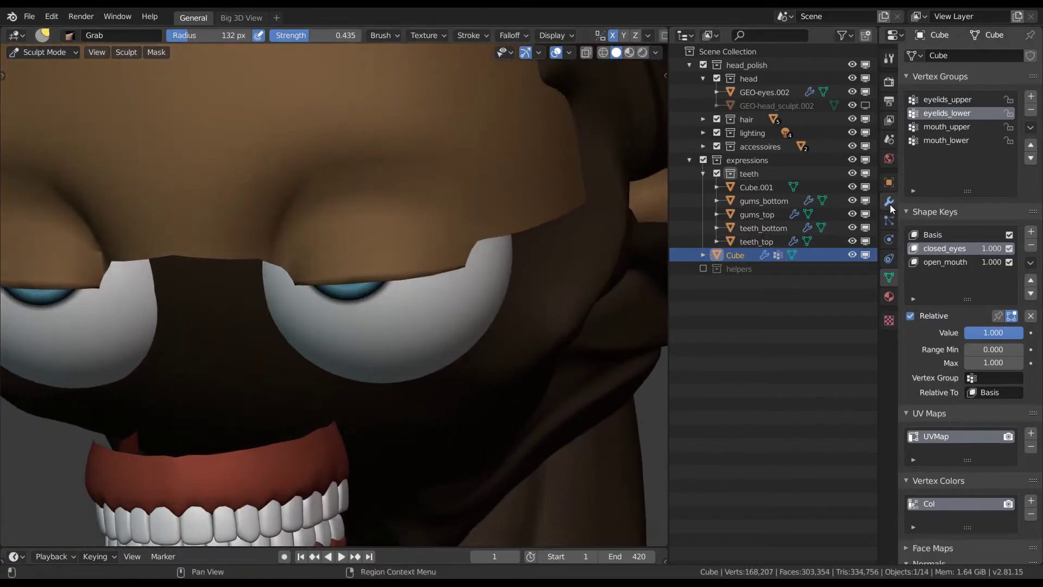
left_click(889, 201)
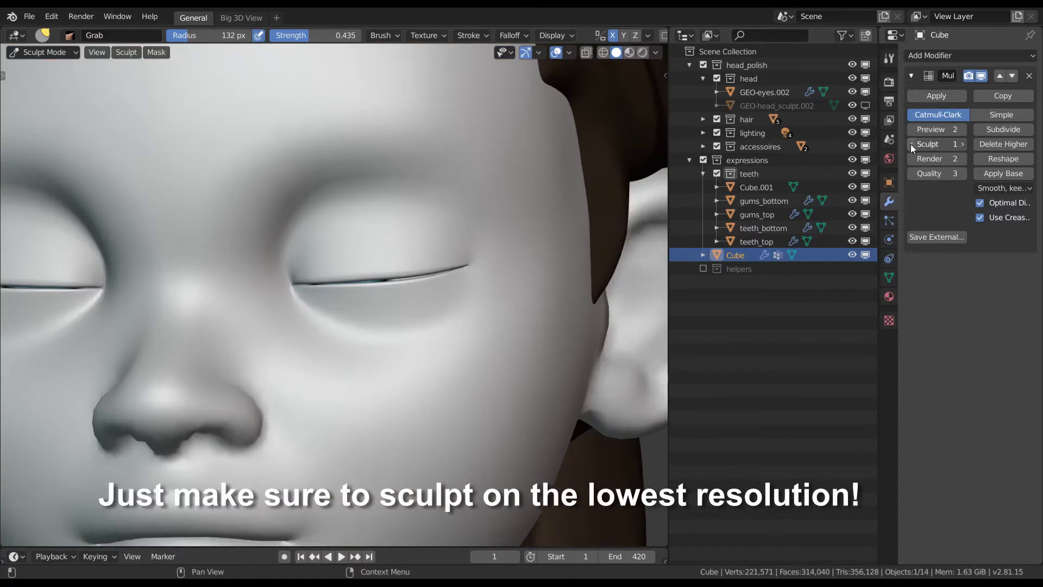
scroll(492, 347, "down", 5)
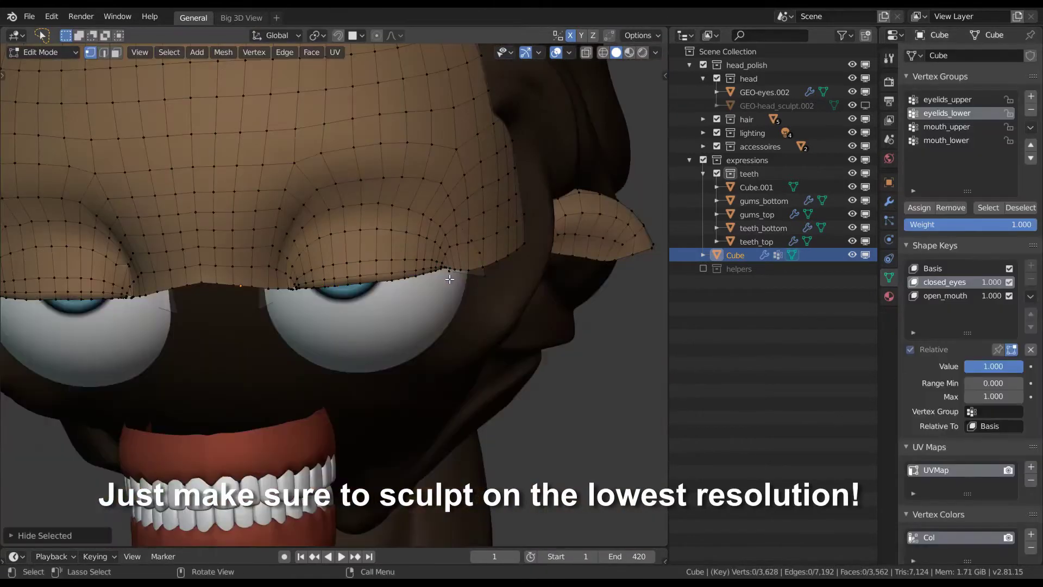
Step: Return to sculpting and adjust the exposed upper eyelid edge over the eyeball with the Grab brush, setting its radius to 110 px
key("ctrl+Tab")
left_click(402, 279)
scroll(407, 256, "up", 3)
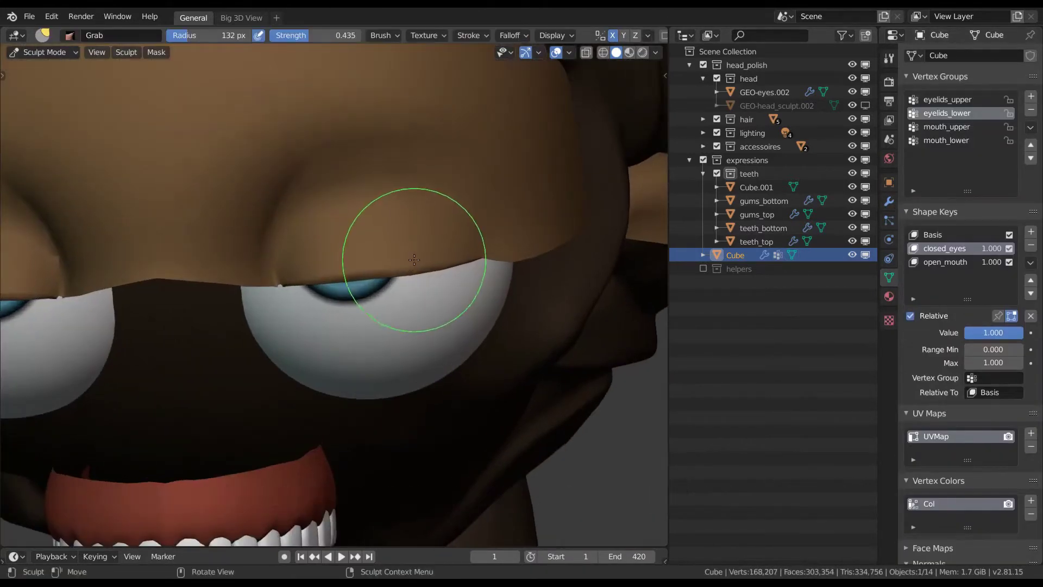
scroll(406, 261, "up", 2)
middle_click_drag(364, 277, 339, 279)
key("f")
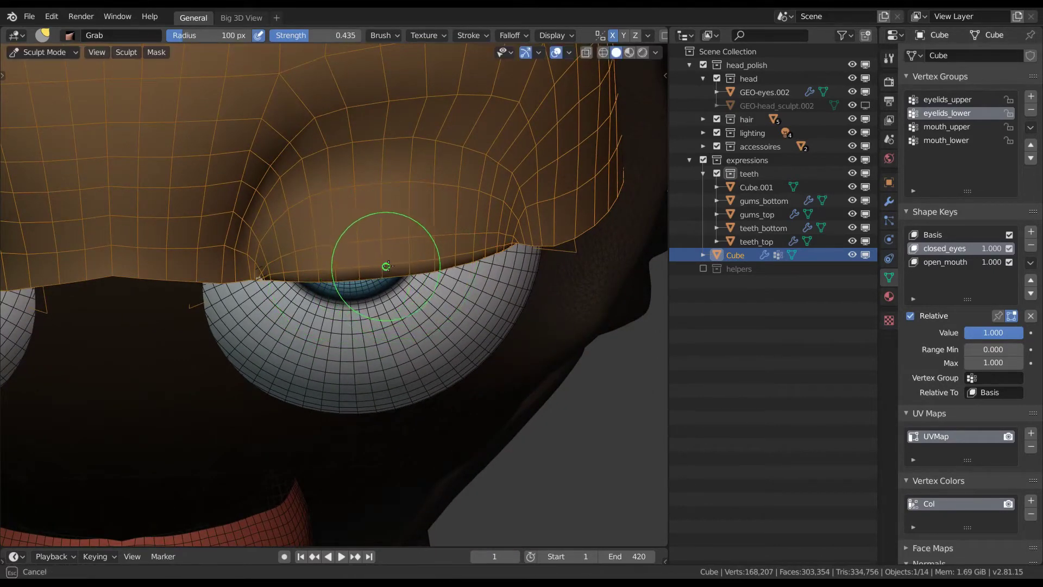
left_click(394, 263)
middle_click_drag(392, 264, 421, 289)
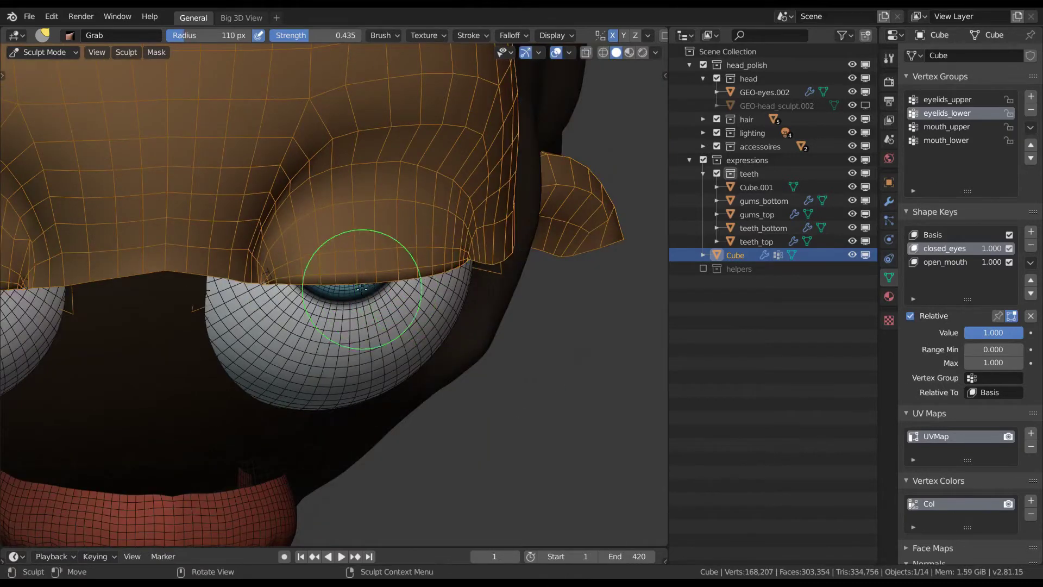
Step: Reveal the hidden lower part of the face, clear the selection, and return the head to object mode
key("Tab")
key("alt+h")
key("alt+a")
key("ctrl+Tab")
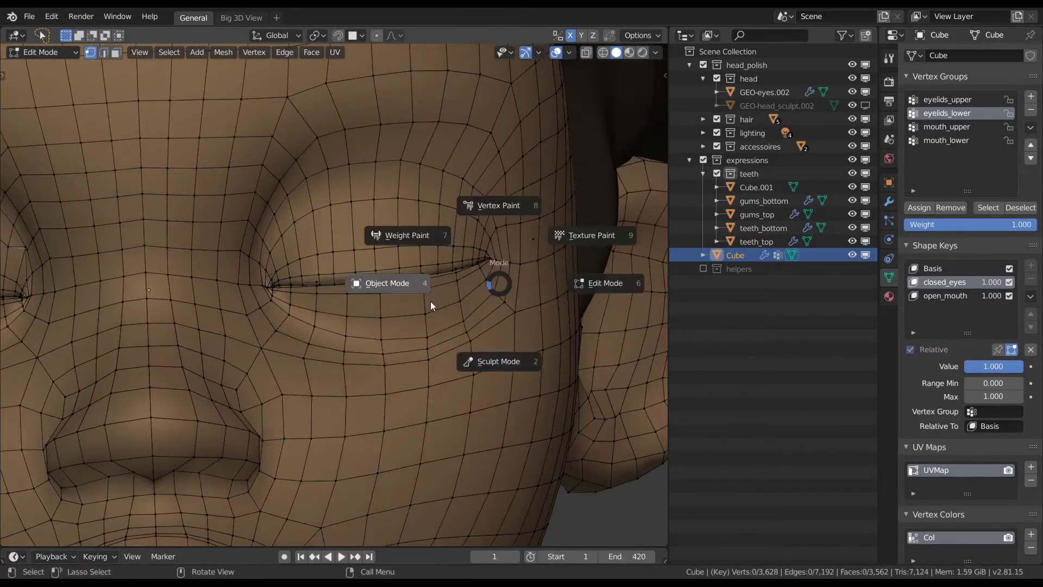
left_click(431, 302)
scroll(507, 283, "down", 4)
middle_click_drag(506, 284, 451, 275)
key("shift+z")
scroll(499, 312, "up", 3)
Step: Sculpt the corner of the closed eye with the Grab brush at a radius of 93 px
key("ctrl+Tab")
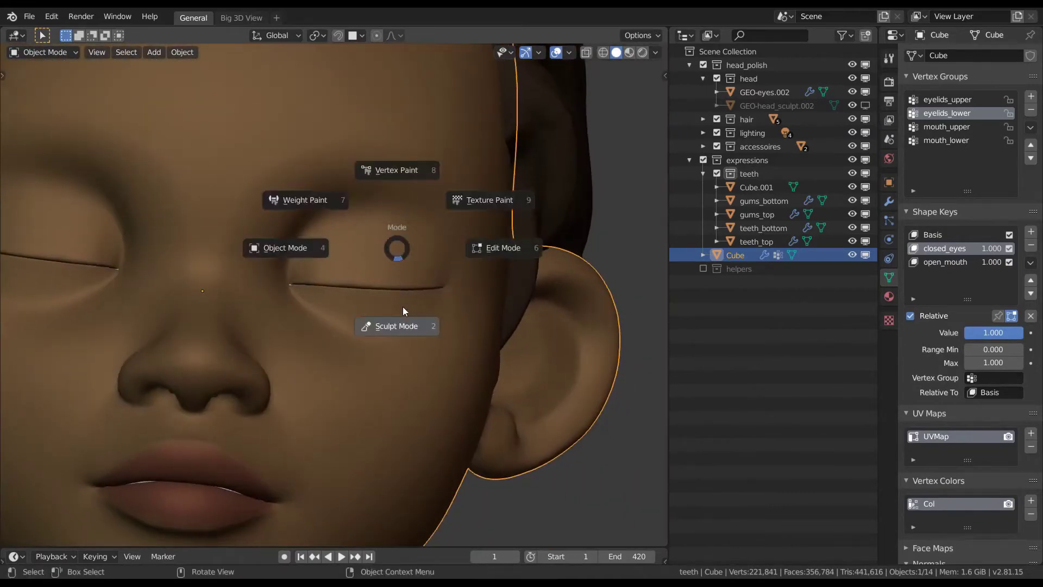
left_click(403, 321)
scroll(398, 295, "up", 6)
middle_click_drag(398, 295, 409, 266)
key("f")
left_click(402, 264)
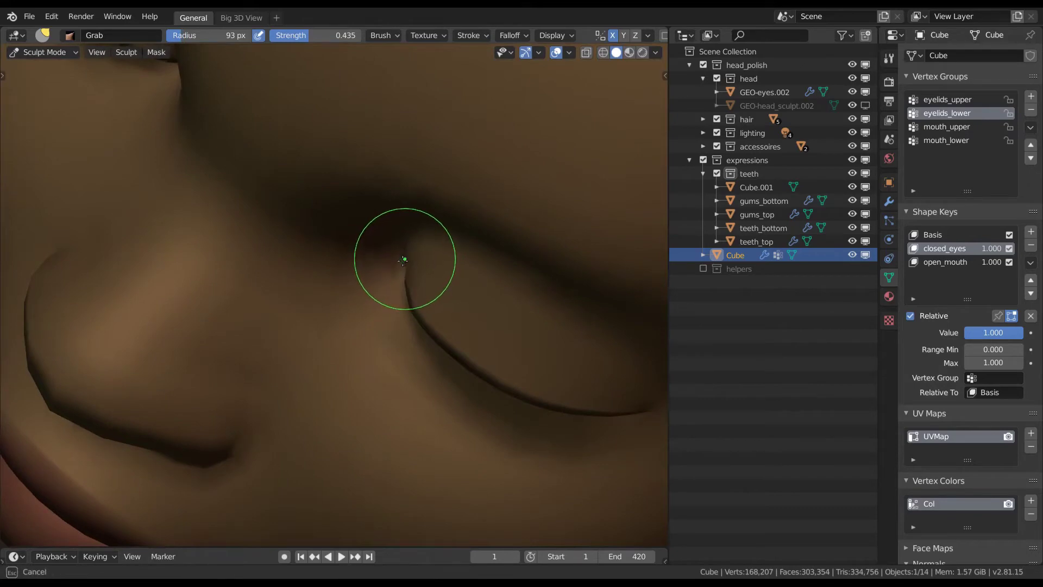
left_click_drag(403, 261, 401, 260)
middle_click_drag(401, 259, 404, 245)
middle_click_drag(405, 245, 401, 263)
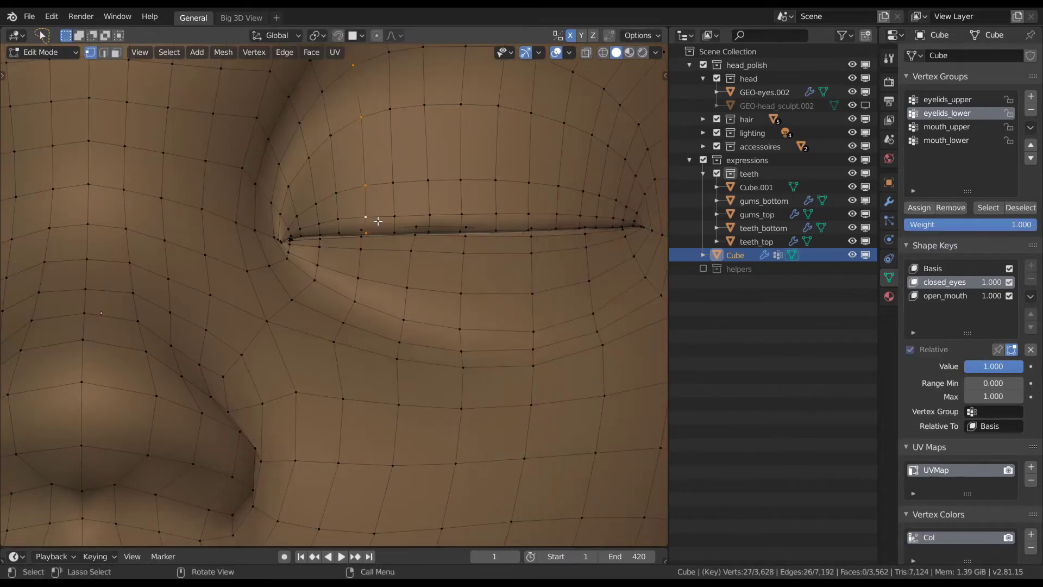
Step: Nudge the vertical edge loop near the inner part of the upper eyelid in mesh editing, and try to edge-slide it
scroll(378, 221, "down", 4)
scroll(416, 216, "up", 6)
key("g")
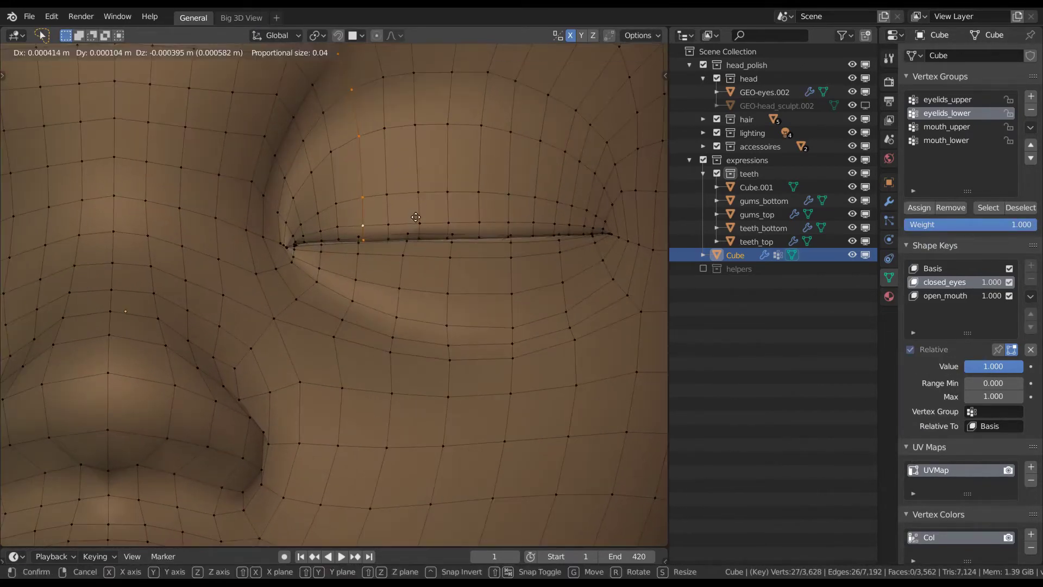
left_click(417, 220)
key("g")
key("g")
right_click(495, 239)
Step: Clear the loop selection and turn on X-ray for the head mesh
middle_click_drag(428, 253, 416, 285, "shift")
scroll(466, 331, "down", 3)
key("alt+a")
scroll(410, 297, "up", 4)
key("alt+z")
middle_click_drag(386, 231, 361, 235)
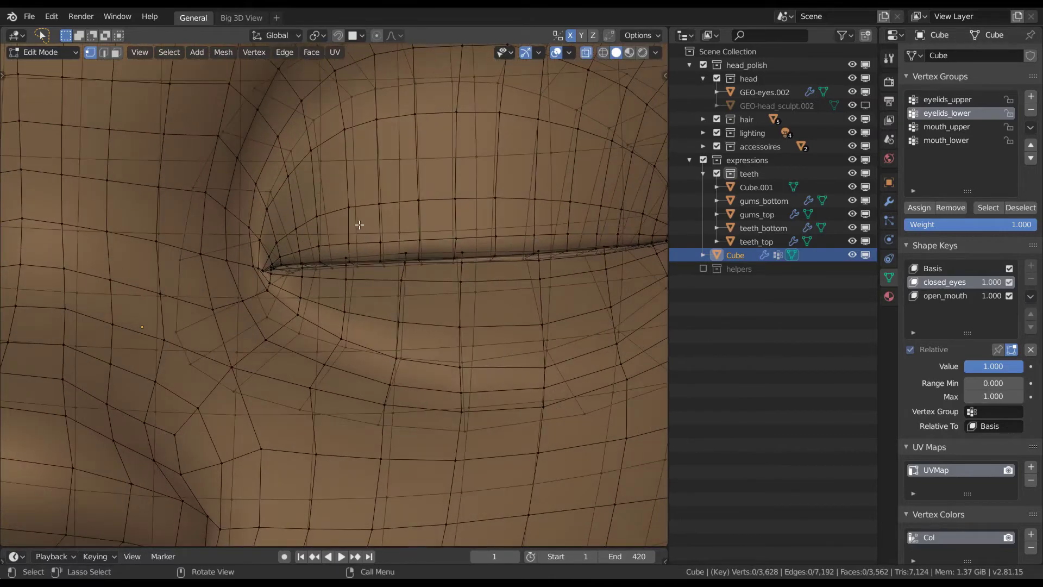
Step: Select the edge loops encircling both eyes and hide them to isolate the eyelids
scroll(360, 120, "down", 5)
left_click(346, 202, "alt")
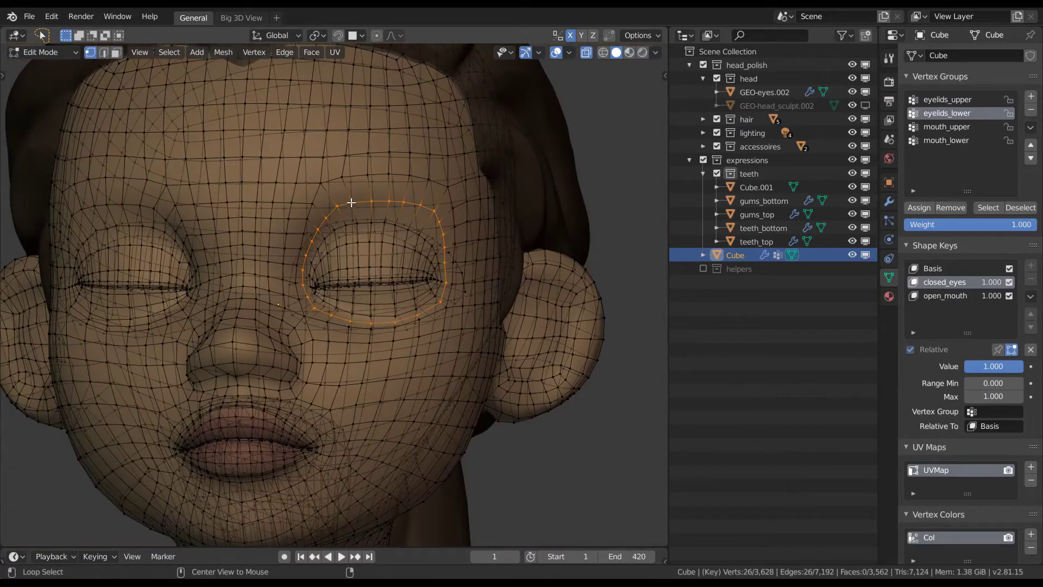
middle_click_drag(313, 223, 328, 218)
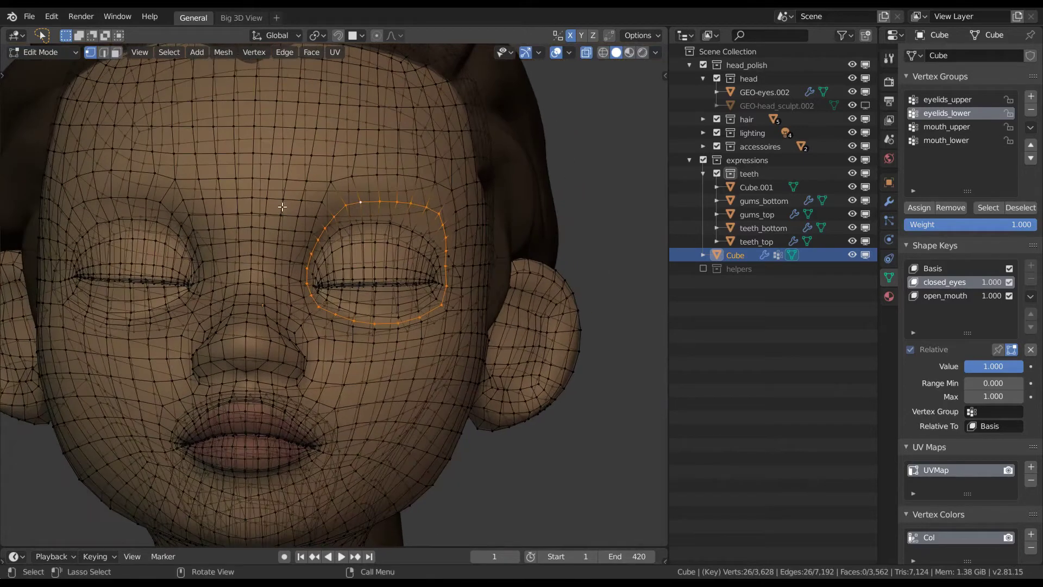
key("ctrl+z")
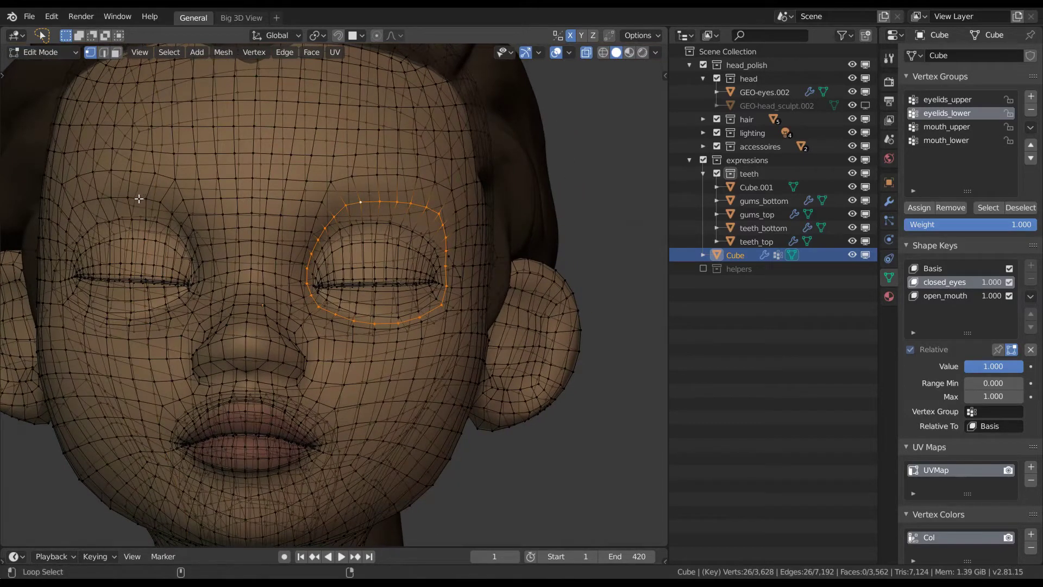
key("h")
scroll(423, 275, "up", 4)
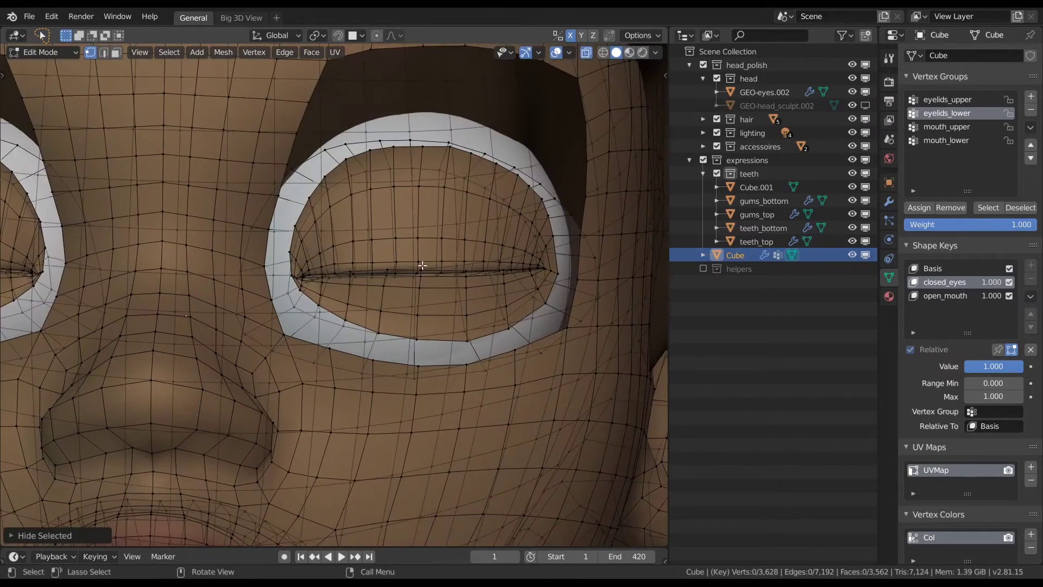
Step: Edge-slide the vertical edge loop near the inner corner of the upper eyelid, leaving out its upper front vertices
middle_click_drag(376, 261, 396, 292)
left_click(384, 268, "alt")
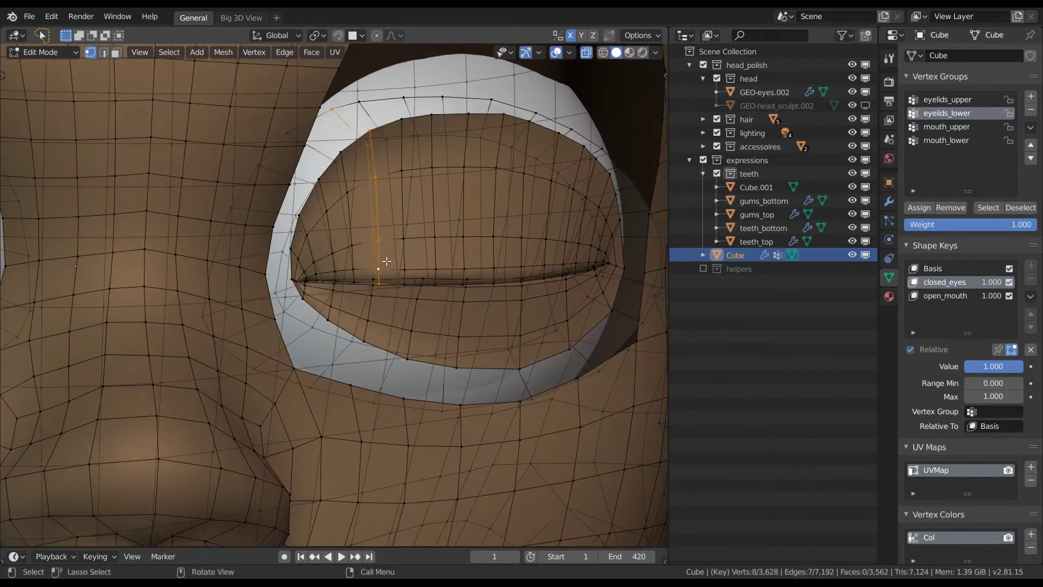
scroll(392, 239, "up", 2)
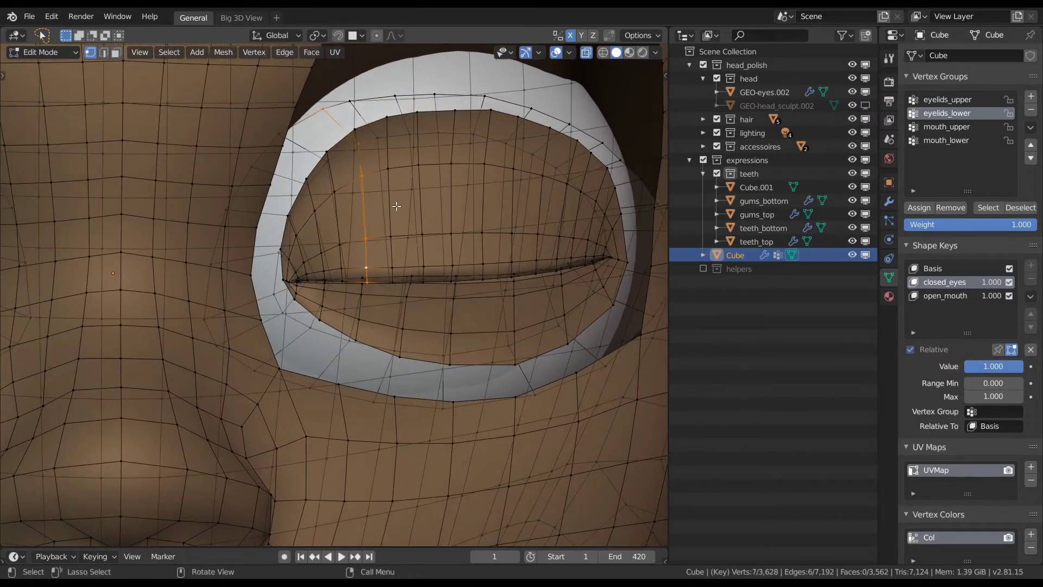
middle_click_drag(364, 177, 418, 213, "shift")
left_click(385, 178, "shift")
key("g")
key("g")
left_click(425, 225)
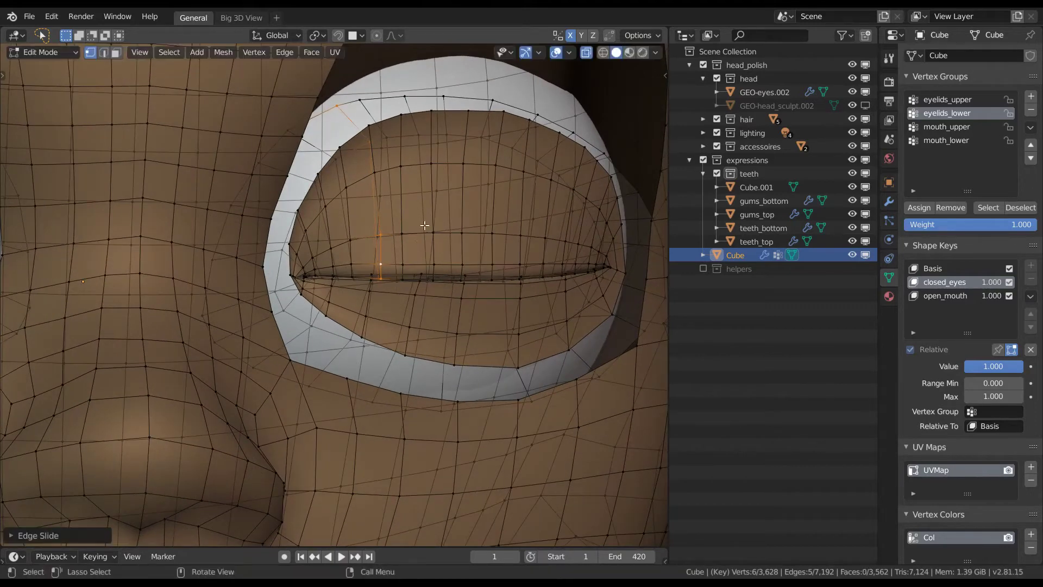
Step: Edge-slide the next two vertical edge loops toward the middle of the upper eyelid to even their spacing, and clear the selection
left_click(402, 249, "alt")
key("g")
key("g")
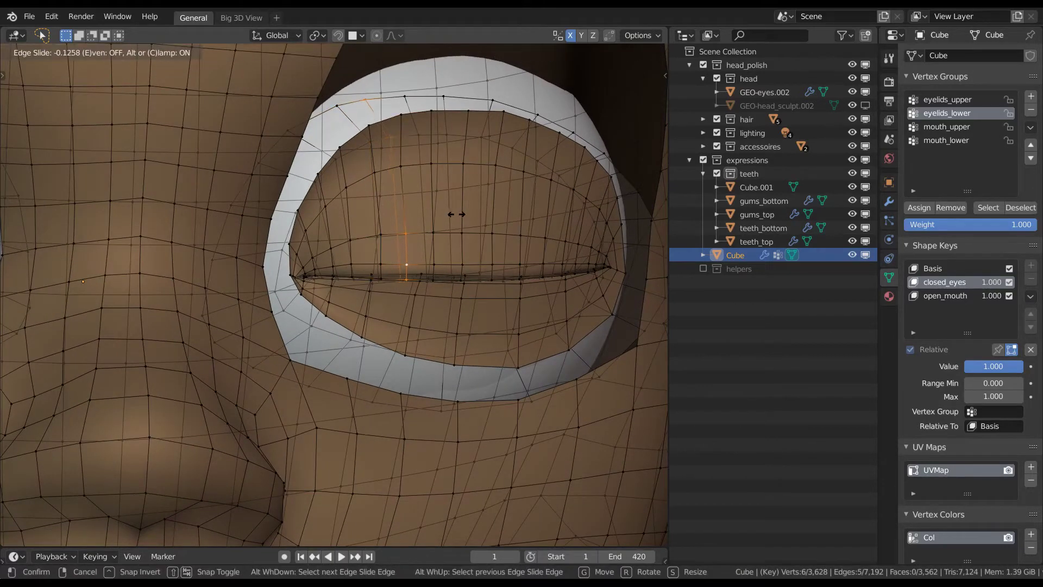
left_click(458, 214)
left_click(435, 253, "alt")
key("g")
key("g")
left_click(454, 178)
key("alt+a")
Step: Preview the eyelids outside mesh editing, and edge-slide another vertical edge loop near the middle of the upper eyelid
middle_click_drag(482, 198, 492, 233)
scroll(516, 221, "down", 2)
key("ctrl+Tab")
scroll(476, 224, "down", 4)
key("Tab")
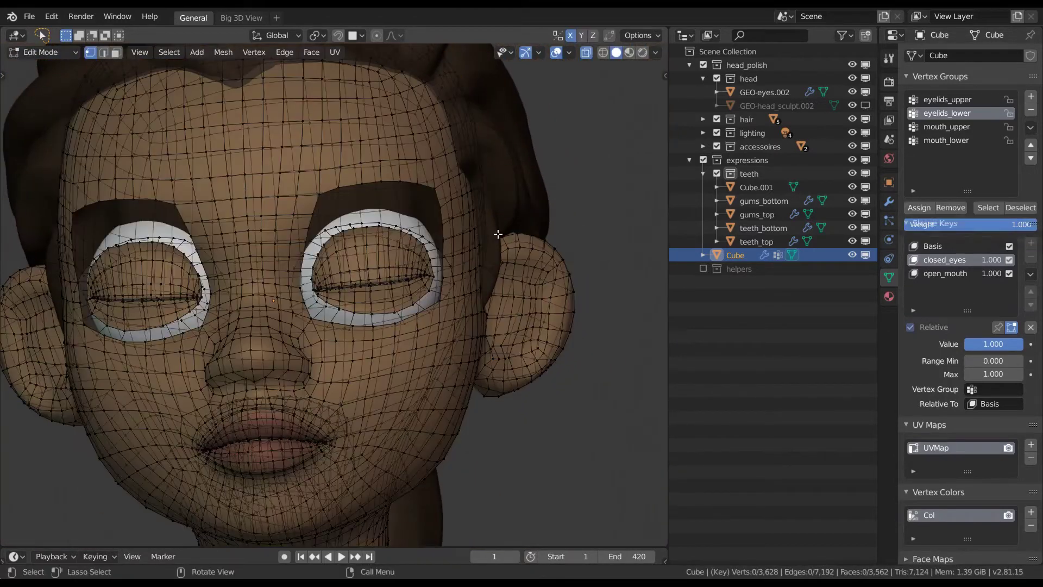
scroll(476, 242, "up", 2)
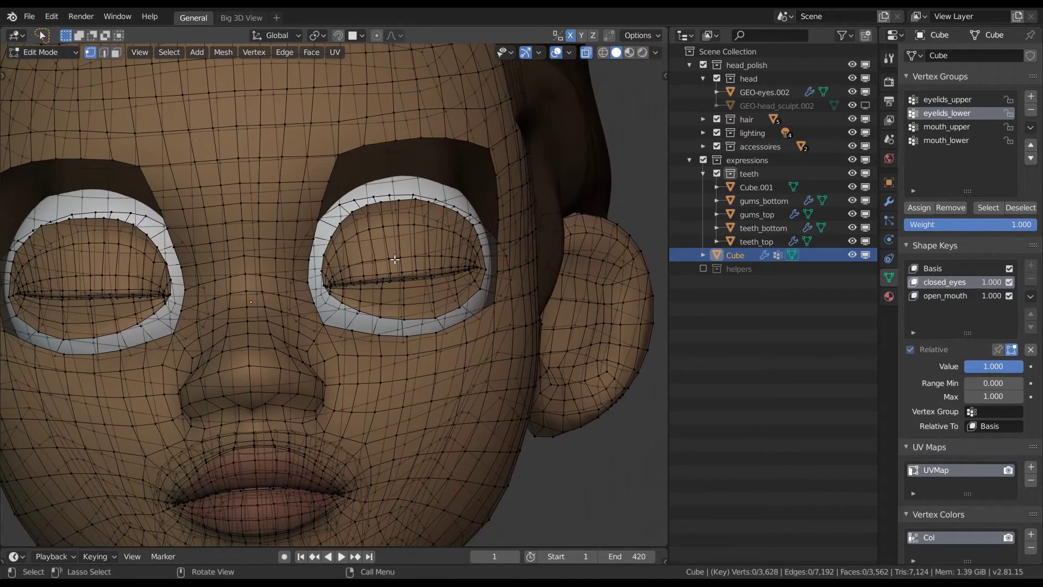
key("g")
key("g")
left_click(392, 264)
key("alt+a")
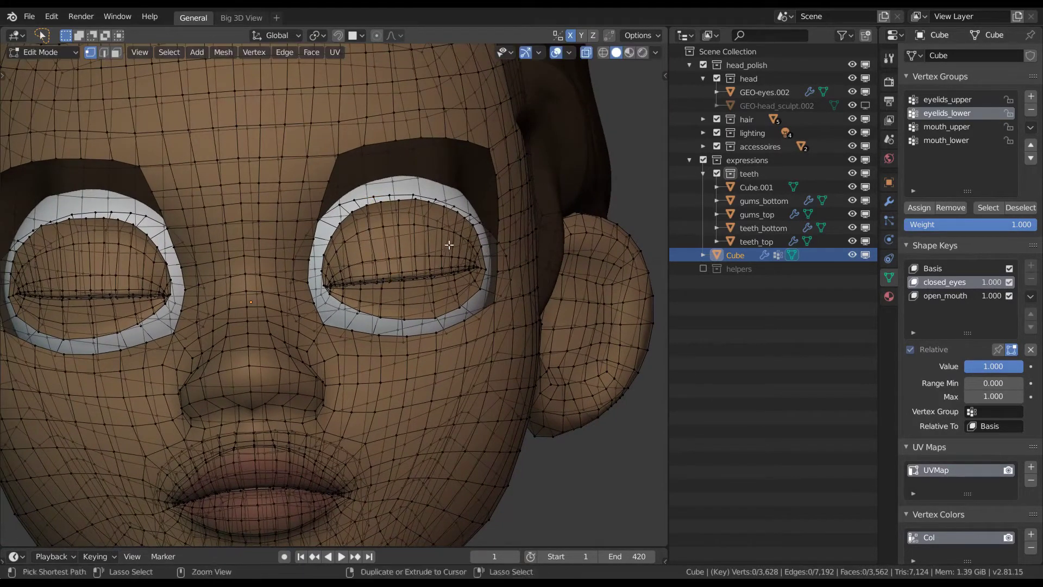
scroll(452, 247, "up", 2)
Step: Leave mesh editing with all hidden geometry revealed, and set the closed_eyes shape key value to 0.000
key("alt+h")
key("alt+a")
key("Tab")
scroll(454, 282, "down", 5)
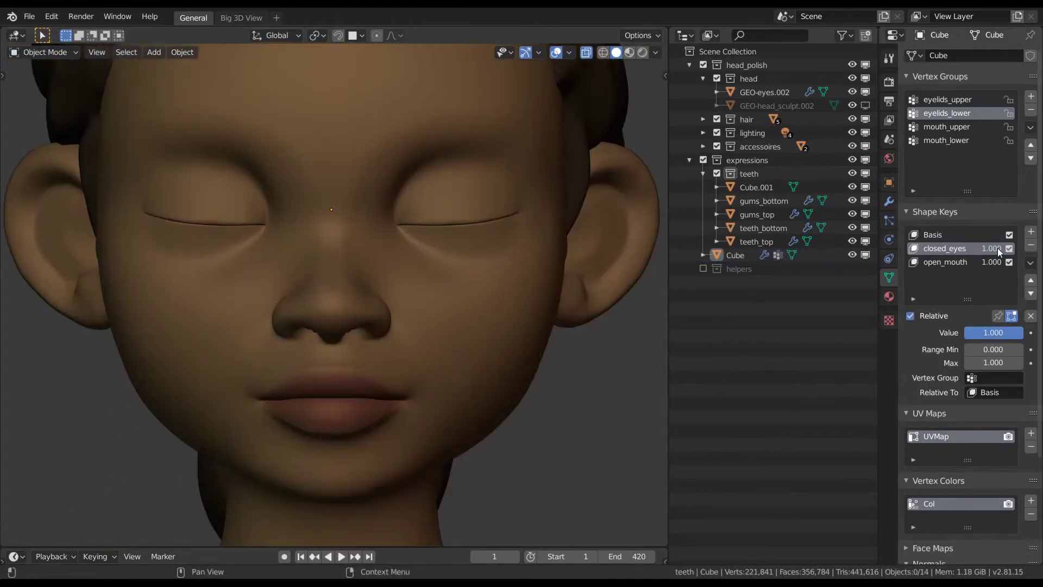
left_click_drag(996, 248, 921, 239)
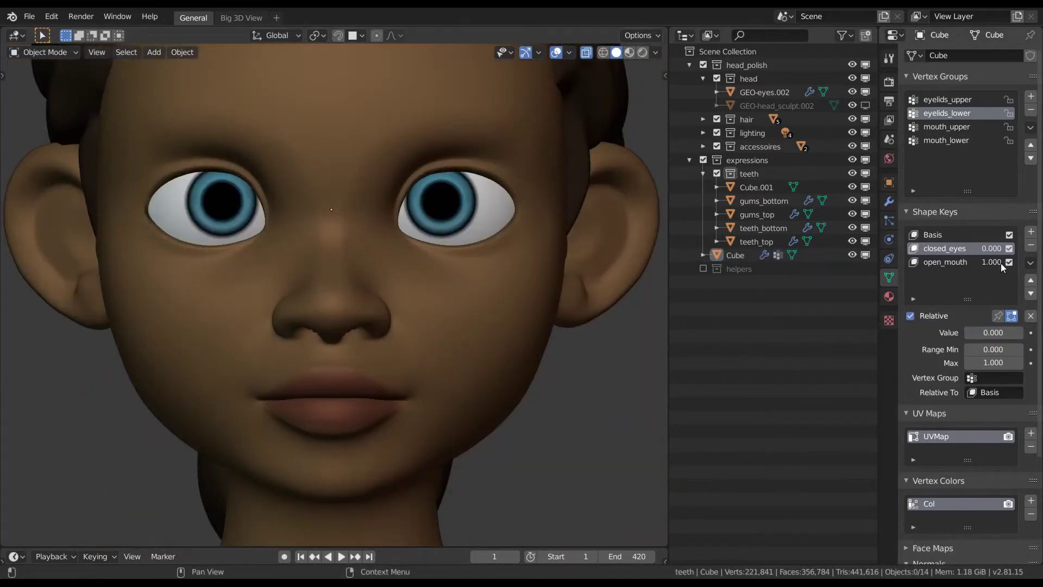
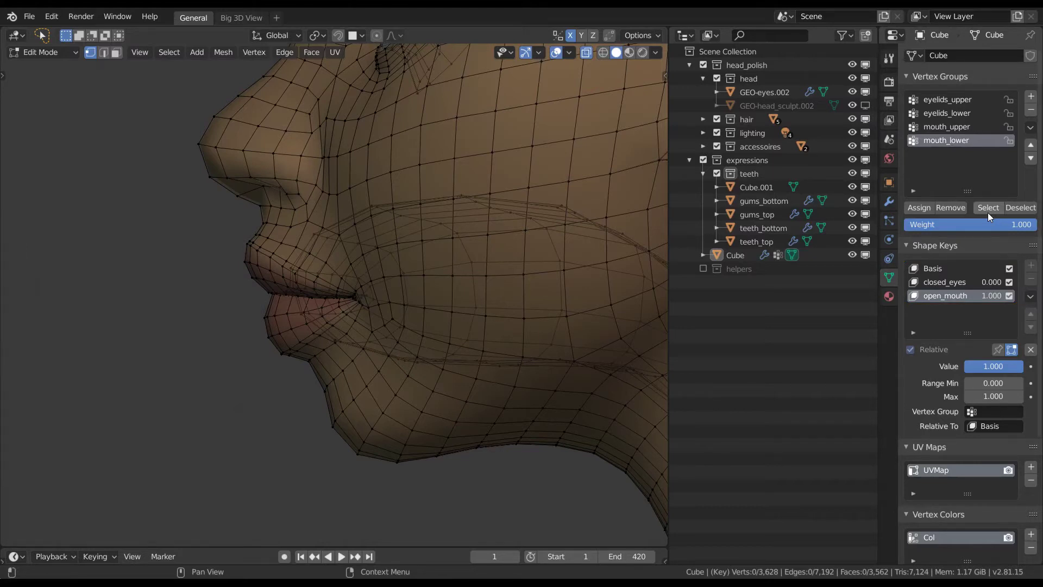
Step: Select all vertices of the mouth_lower vertex group on the head
left_click(985, 211)
key("KP_Decimal")
scroll(478, 312, "down", 3)
middle_click_drag(523, 266, 499, 227, "shift")
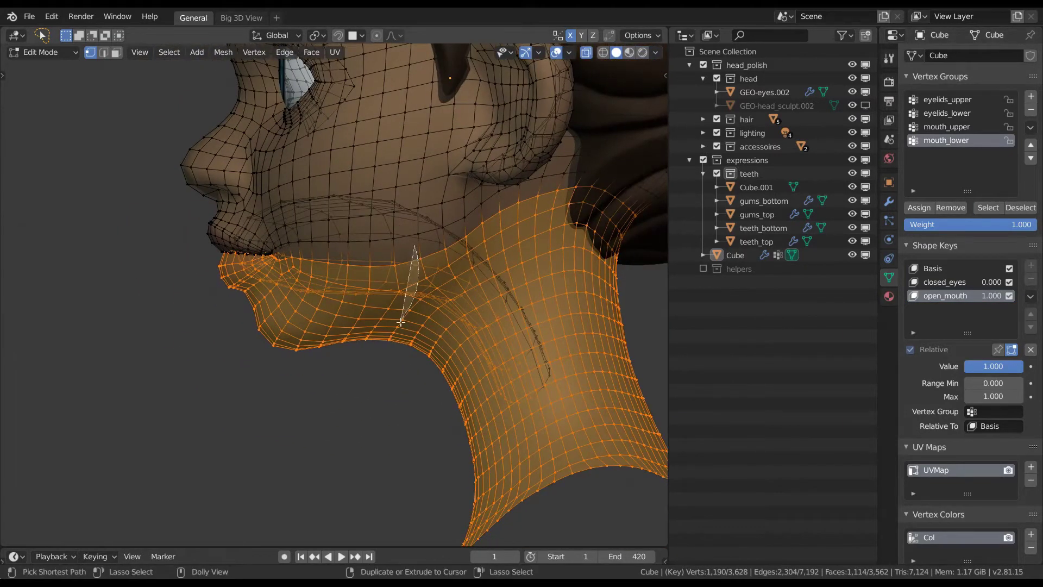
right_click_drag(424, 398, 397, 337, "ctrl+shift")
key("ctrl+z")
middle_click_drag(412, 250, 411, 241, "ctrl")
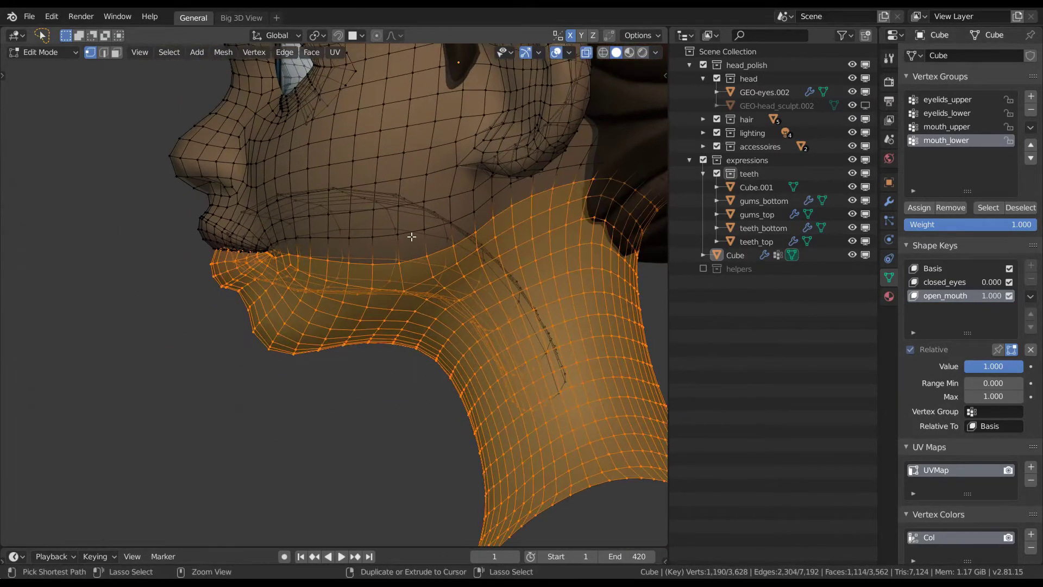
Step: Lasso-deselect the neck and the rear of the jaw, leaving only the lower lip, chin and front jaw selected
left_click_drag(534, 108, 527, 103, "ctrl")
middle_click_drag(486, 220, 478, 268, "ctrl")
mouse_move(495, 162)
left_mouse_down("ctrl")
mouse_move(442, 272)
mouse_move(571, 105)
mouse_move(560, 103)
left_mouse_up("ctrl")
middle_click_drag(421, 367, 413, 402, "ctrl")
left_click_drag(413, 403, 557, 233, "ctrl")
mouse_move(516, 454)
middle_mouse_down("ctrl")
mouse_move(500, 349)
mouse_move(479, 334)
mouse_move(472, 310)
mouse_move(496, 312)
mouse_move(498, 288)
middle_mouse_up("ctrl")
middle_click_drag(497, 339, 522, 234, "ctrl")
middle_click_drag(469, 280, 513, 270)
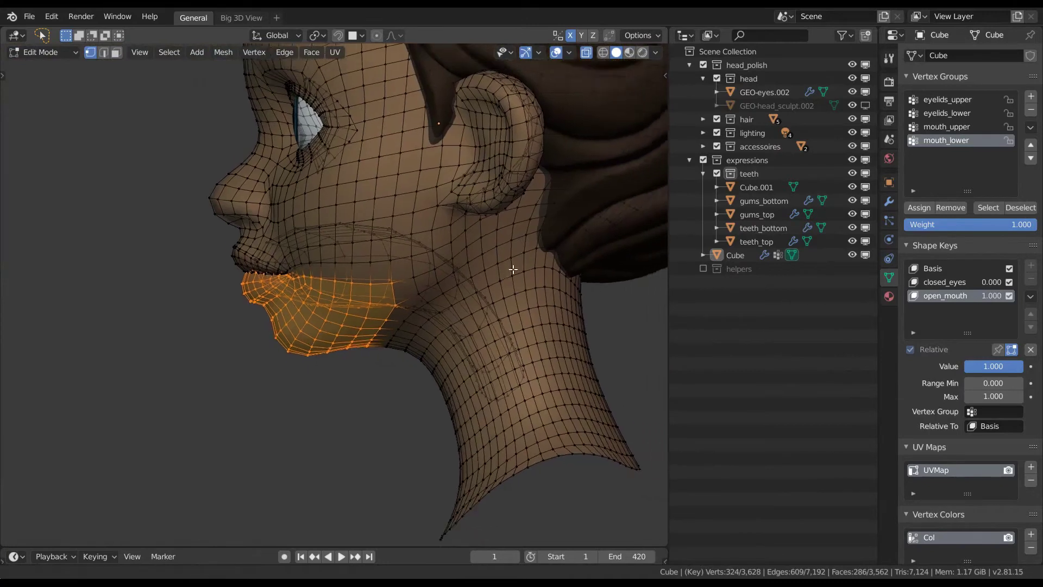
scroll(513, 269, "down", 2)
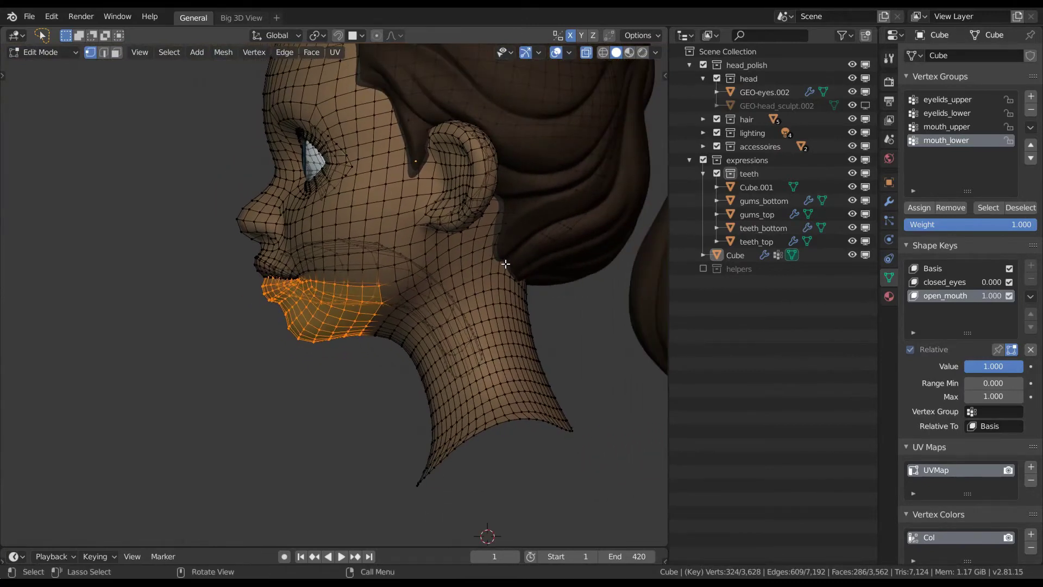
Step: Place the 3D cursor below the ear, make it the pivot point, and try rotating the selected jaw around it
middle_click_drag(506, 264, 465, 239)
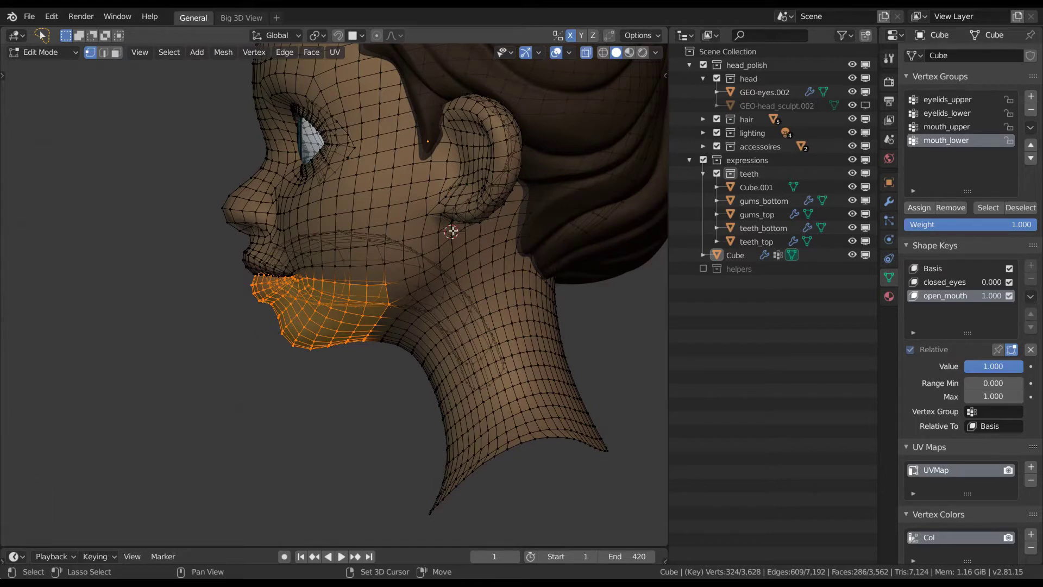
key("period")
left_click(547, 223)
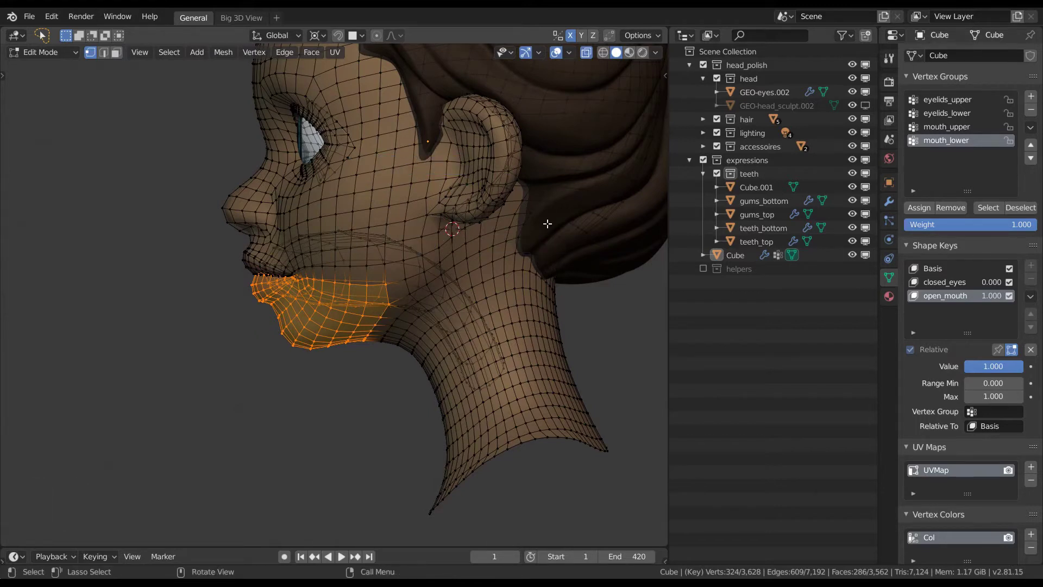
key("r")
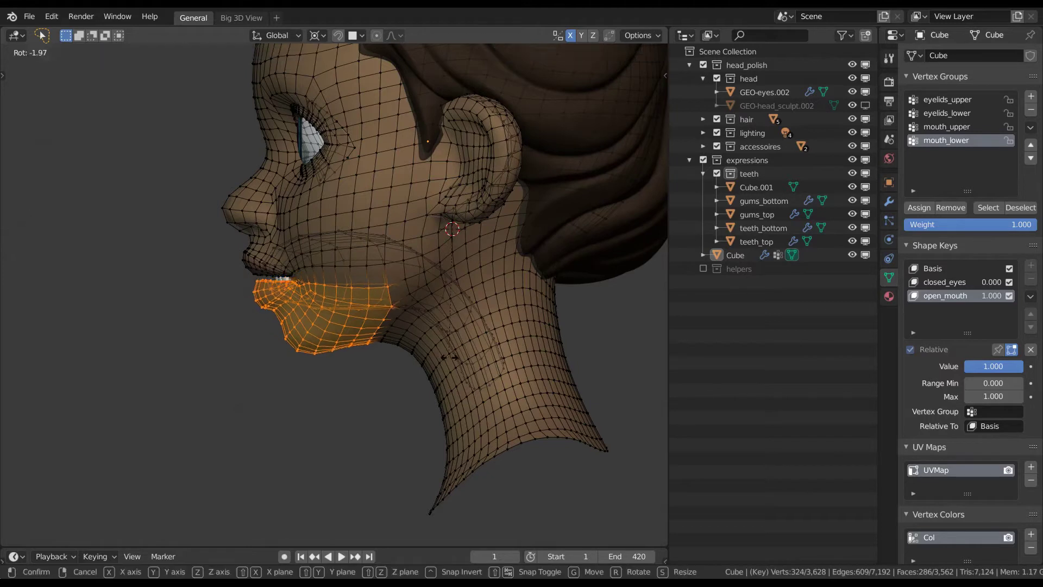
right_click(453, 354)
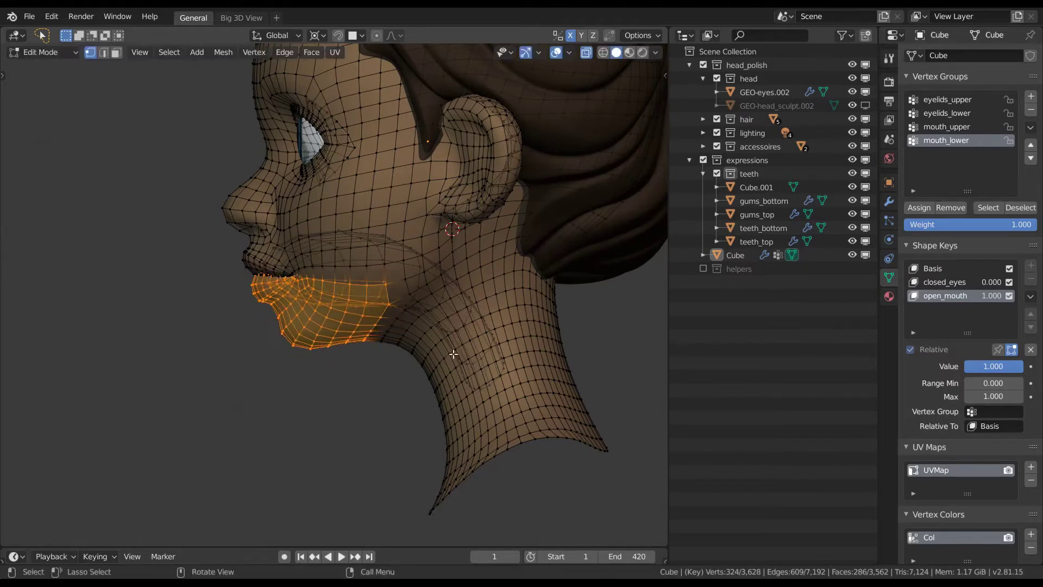
Step: Turn on connected-only proportional editing and try rotating the jaw with Smooth falloff at different influence sizes
key("alt+o")
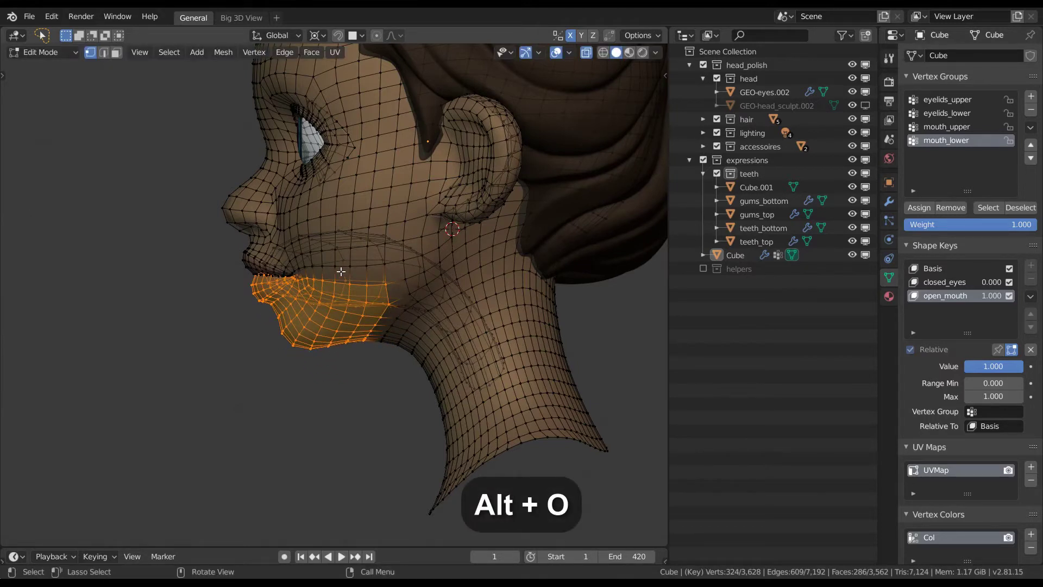
key("r")
right_click(404, 386)
key("r")
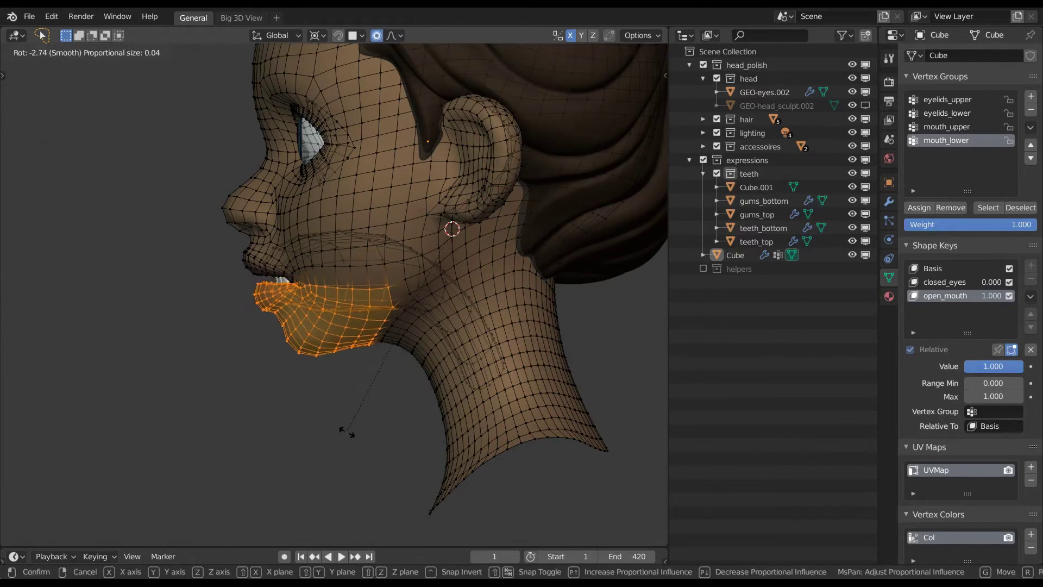
scroll(405, 442, "down", 10)
right_click(400, 436)
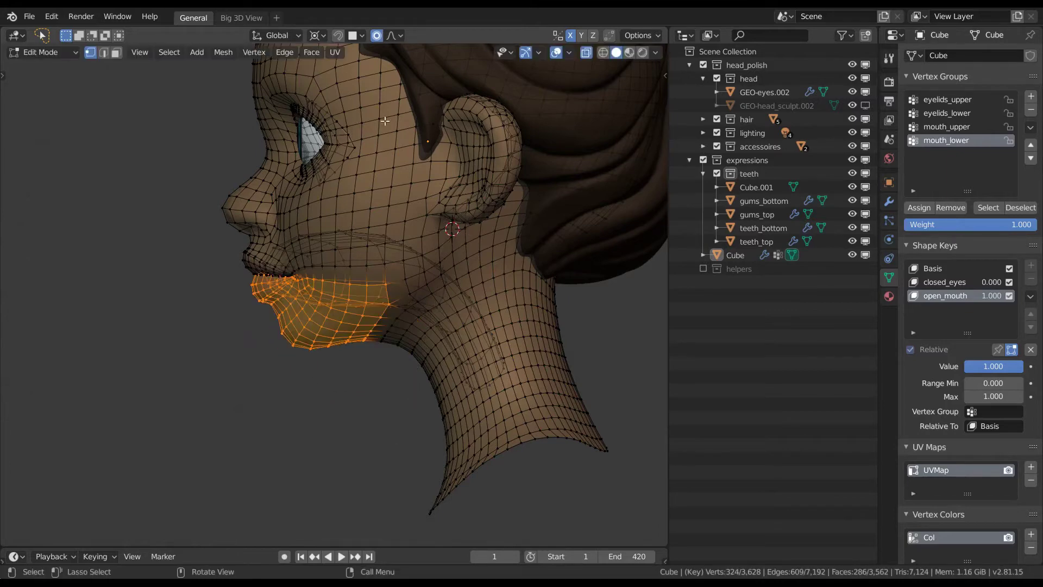
Step: Set the proportional falloff to Sharp and rotate the lower jaw open around the 3D cursor, checking it from the front
left_click(396, 36)
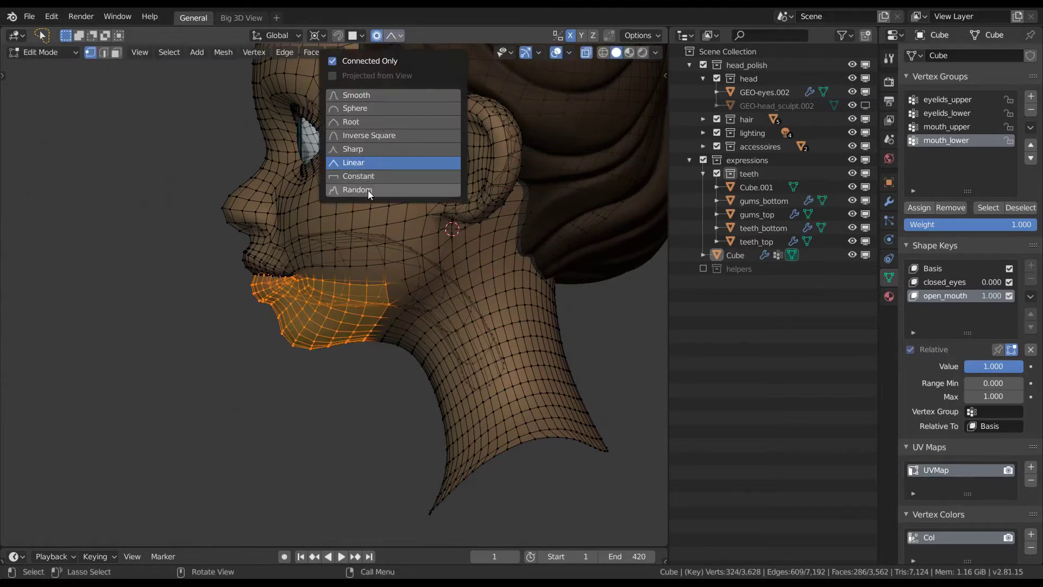
left_click(368, 151)
key("r")
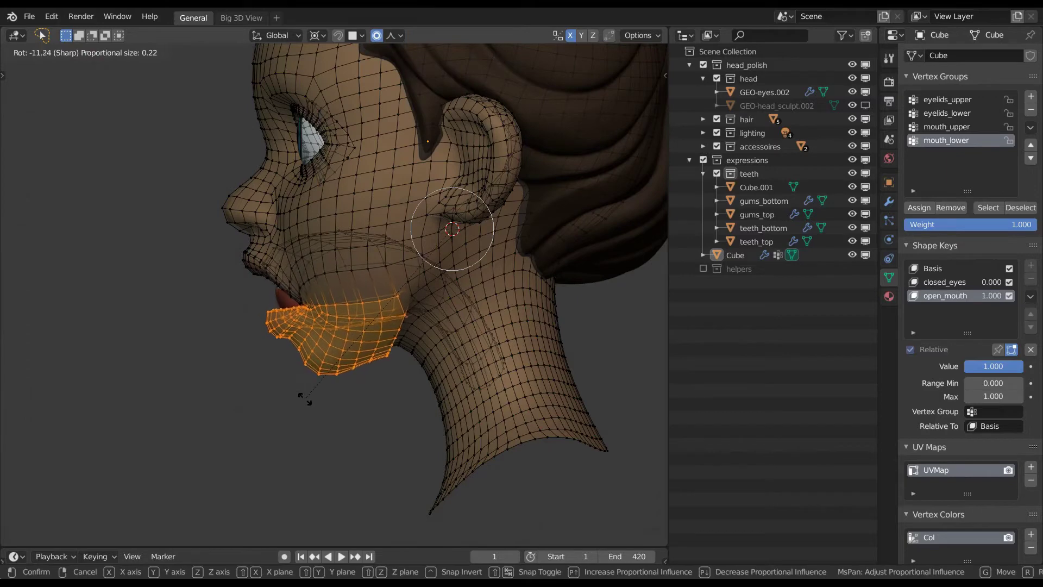
left_click(313, 390)
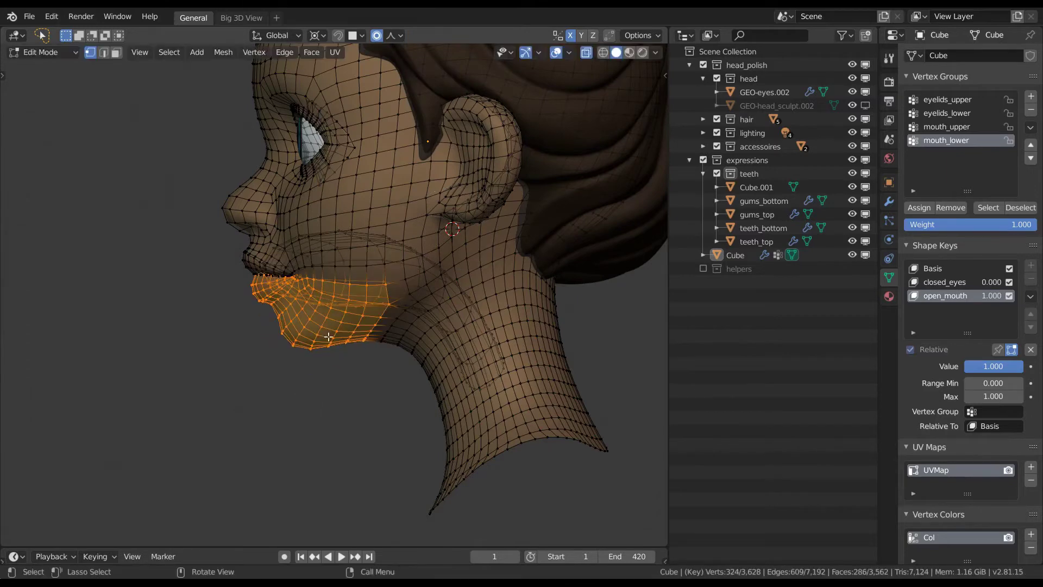
key("r")
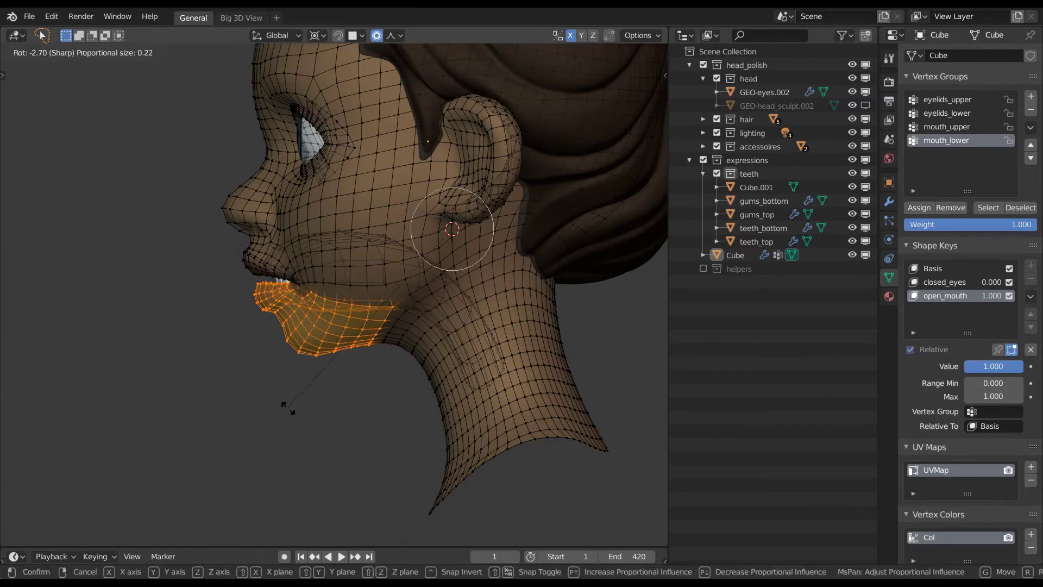
left_click(343, 410)
key("KP_1")
scroll(414, 347, "up", 2)
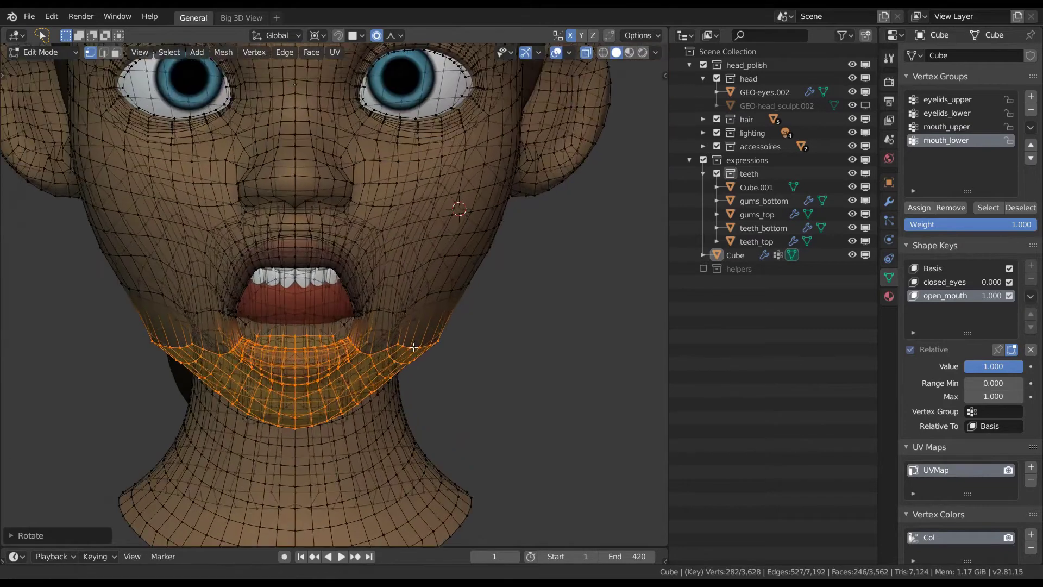
Step: Switch the head to Sculpt Mode and set up the Clay brush with a radius of about 128 px
key("ctrl+Tab")
left_click(413, 318)
mouse_move(468, 305)
middle_mouse_down()
mouse_move(426, 284)
mouse_move(455, 314)
mouse_move(435, 282)
mouse_move(456, 282)
mouse_move(396, 275)
middle_mouse_up()
scroll(435, 283, "down", 2)
key("shift+z")
key("f")
left_click(497, 282)
key("f")
left_click(429, 288)
key("c")
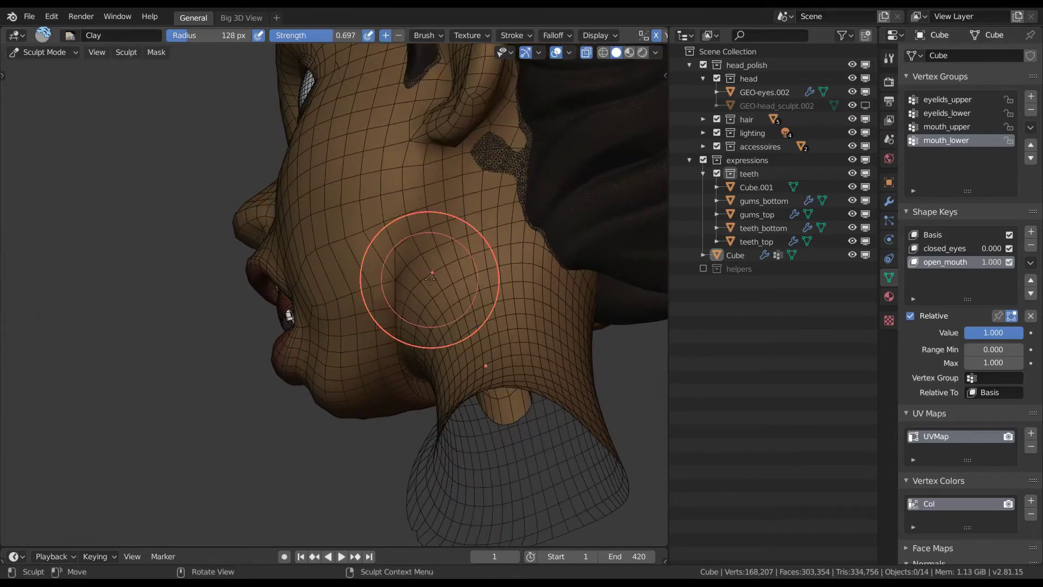
Step: Add volume at the junction of jaw and neck with the Clay Strips brush, adjusting its radius to about 141 px
key("alt+c")
mouse_move(422, 316)
middle_mouse_down("shift")
mouse_move(401, 311)
mouse_move(460, 288)
middle_mouse_up("shift")
key("f")
left_click(445, 289)
mouse_move(387, 326)
left_mouse_down()
mouse_move(379, 304)
mouse_move(375, 328)
mouse_move(396, 379)
mouse_move(388, 352)
left_mouse_up()
key("f")
left_click(392, 309)
key("f")
left_click(379, 303)
middle_click_drag(388, 351, 401, 321)
Step: Show the sculpt tools and build up more volume below and behind the jaw with Clay Strips at about 171 px radius
key("t")
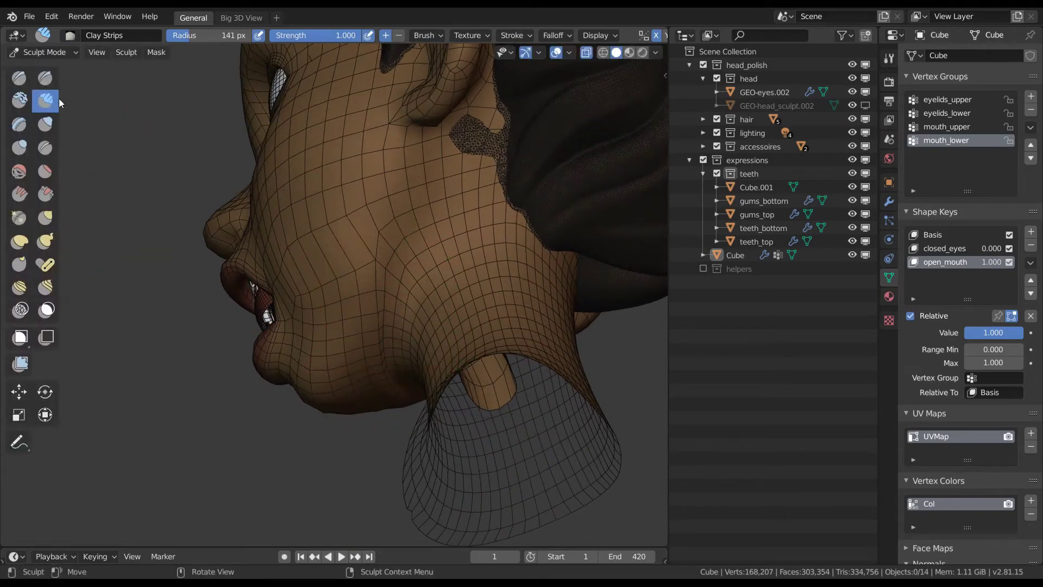
left_click_drag(407, 322, 390, 373)
middle_click_drag(396, 333, 408, 296)
key("f")
left_click(424, 296)
left_click_drag(397, 251, 393, 268)
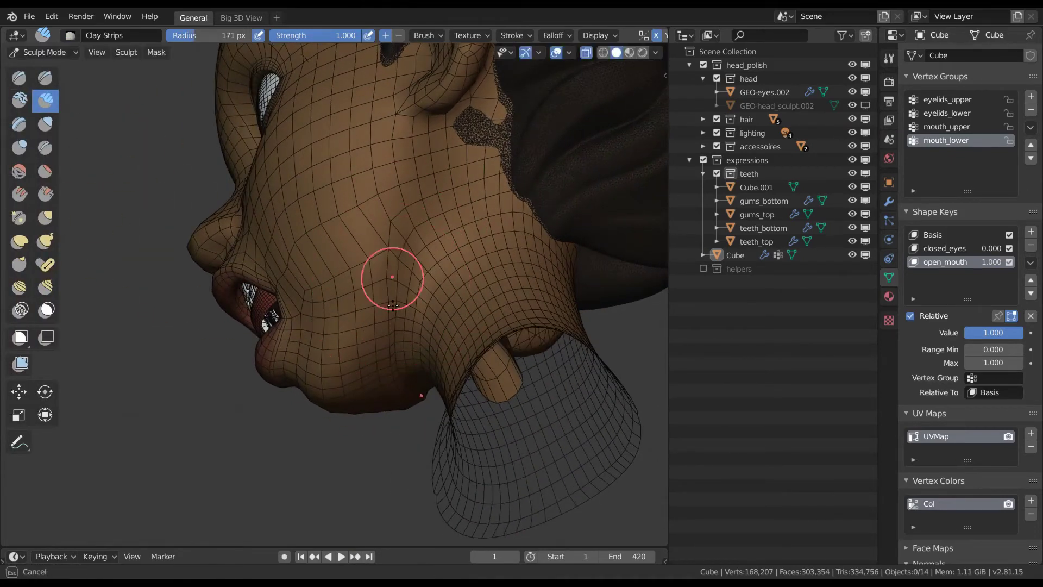
left_click(394, 311)
middle_click_drag(394, 310, 408, 310)
left_click_drag(404, 305, 424, 332)
middle_click_drag(418, 261, 427, 320)
mouse_move(427, 321)
left_mouse_down()
mouse_move(436, 323)
mouse_move(438, 308)
left_mouse_up()
middle_click_drag(438, 308, 434, 333)
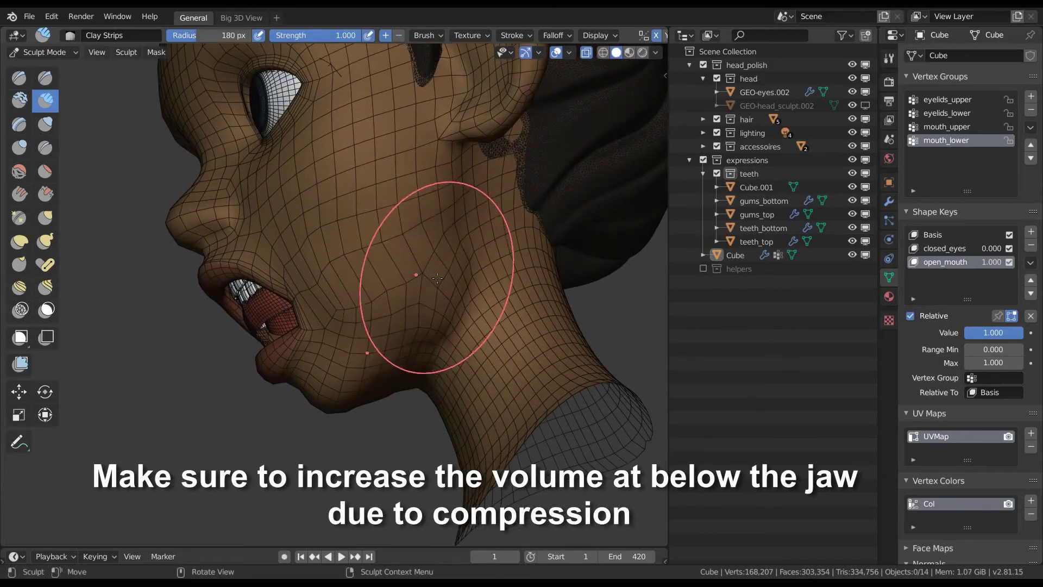
Step: Fill out the area under the jaw angle with the Clay brush at a radius of about 156 px
key("f")
left_click(431, 257)
key("c")
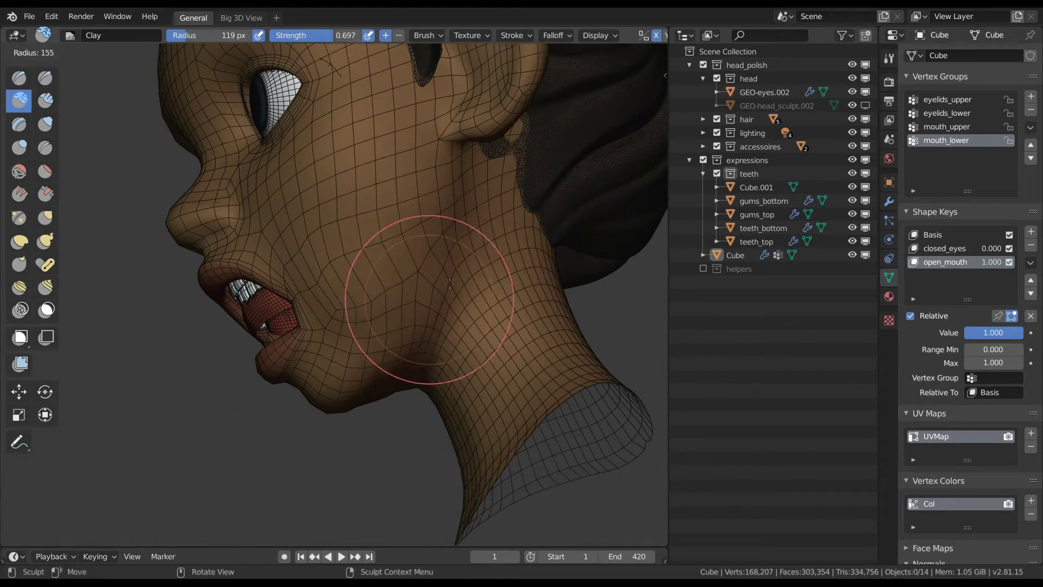
key("f")
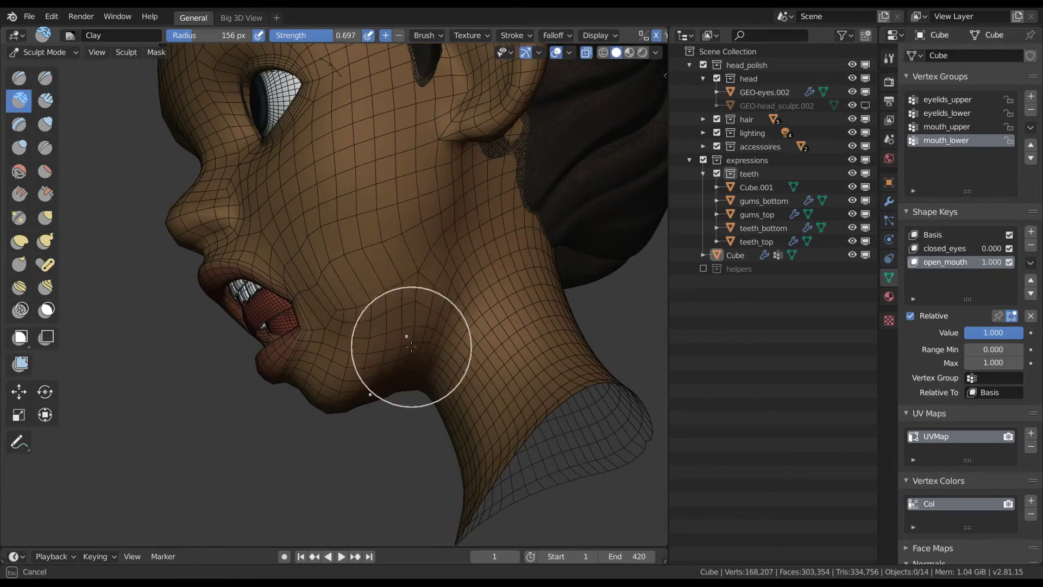
left_click(407, 345)
middle_click_drag(408, 345, 388, 266)
left_click(378, 318)
Step: Smooth the cheek and the back of the jaw with the Smooth brush, adjusting its strength and radius
key("s")
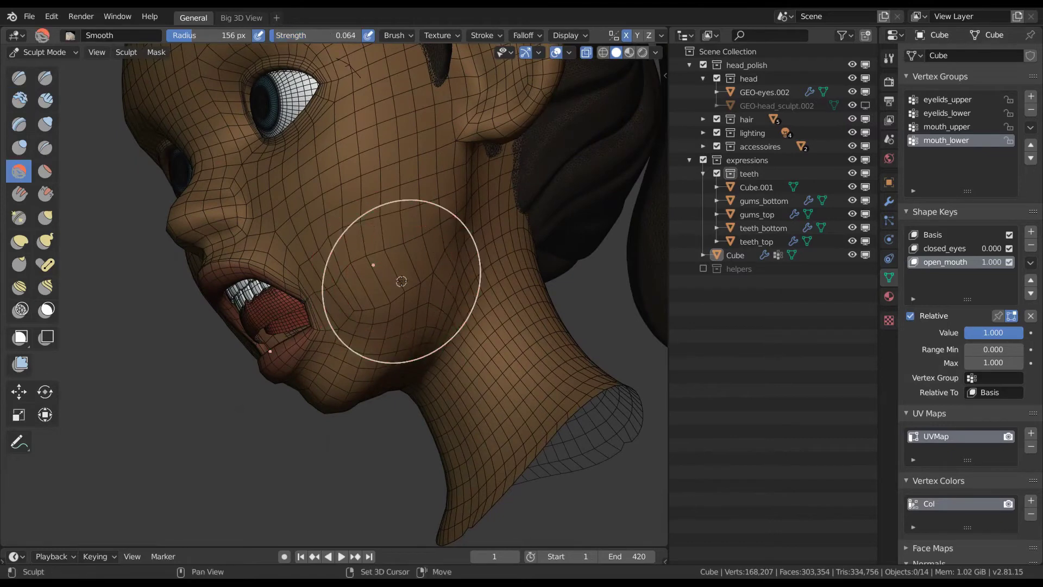
key("shift+f")
left_click(421, 286)
mouse_move(367, 294)
left_mouse_down()
mouse_move(364, 308)
mouse_move(419, 302)
left_mouse_up()
key("f")
left_click(417, 248)
mouse_move(417, 247)
left_mouse_down()
mouse_move(373, 275)
mouse_move(360, 306)
left_mouse_up()
middle_click_drag(361, 305, 387, 298)
mouse_move(432, 259)
left_mouse_down()
mouse_move(443, 245)
mouse_move(430, 263)
left_mouse_up()
middle_click_drag(429, 263, 408, 262)
left_click_drag(469, 215, 445, 255)
mouse_move(445, 255)
middle_mouse_down()
mouse_move(476, 261)
mouse_move(459, 256)
middle_mouse_up()
Step: Add volume along the rear edge of the jaw below the ear with a resized Clay brush
key("f")
left_click(453, 262)
key("c")
key("f")
left_click(443, 256)
left_click_drag(455, 256, 443, 294)
Step: Compare the jaw with the open_mouth shape key off and on, leaving it enabled at 1.000
middle_click_drag(489, 262, 521, 259)
left_click(1009, 262)
left_click(1009, 261)
mouse_move(989, 262)
left_mouse_down()
mouse_move(942, 263)
mouse_move(1022, 266)
left_mouse_up()
Step: Reshape the rear jaw and cheek with the Elastic Hook brush, starting at a radius of about 158 px
mouse_move(522, 255)
middle_mouse_down()
mouse_move(489, 234)
mouse_move(478, 242)
middle_mouse_up()
key("k")
key("f")
left_click(459, 236)
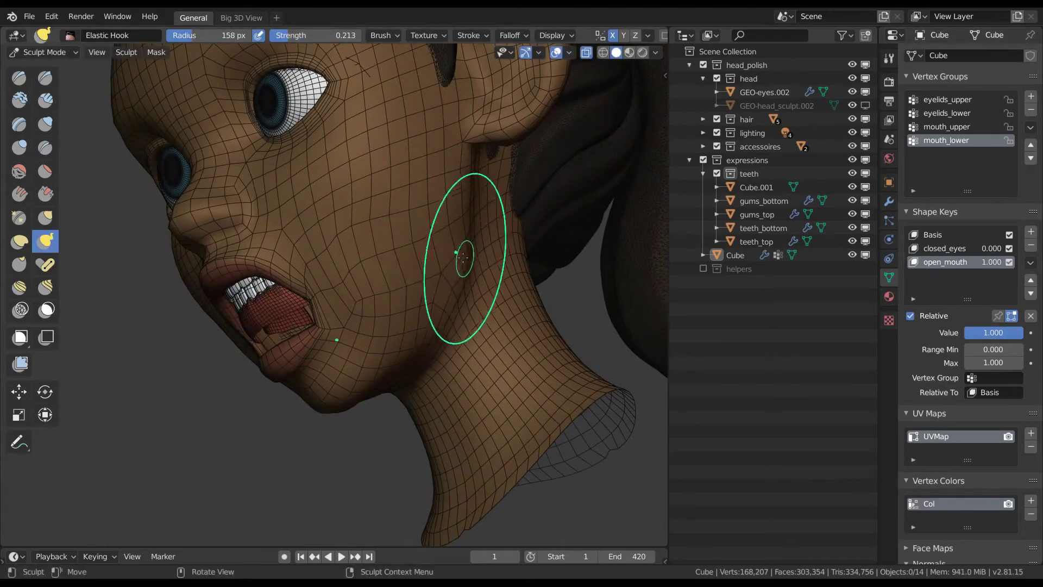
middle_click_drag(463, 258, 411, 257)
left_click_drag(411, 256, 418, 253)
key("f")
left_click(497, 259)
left_click_drag(455, 246, 458, 225)
Step: Refine the cheek contour with another Elastic Hook pull and reduce the brush radius to about 119 px
middle_click_drag(402, 244, 457, 260)
key("f")
left_click(458, 259)
left_click_drag(445, 260, 438, 254)
middle_click_drag(383, 242, 414, 242)
key("f")
left_click(413, 239)
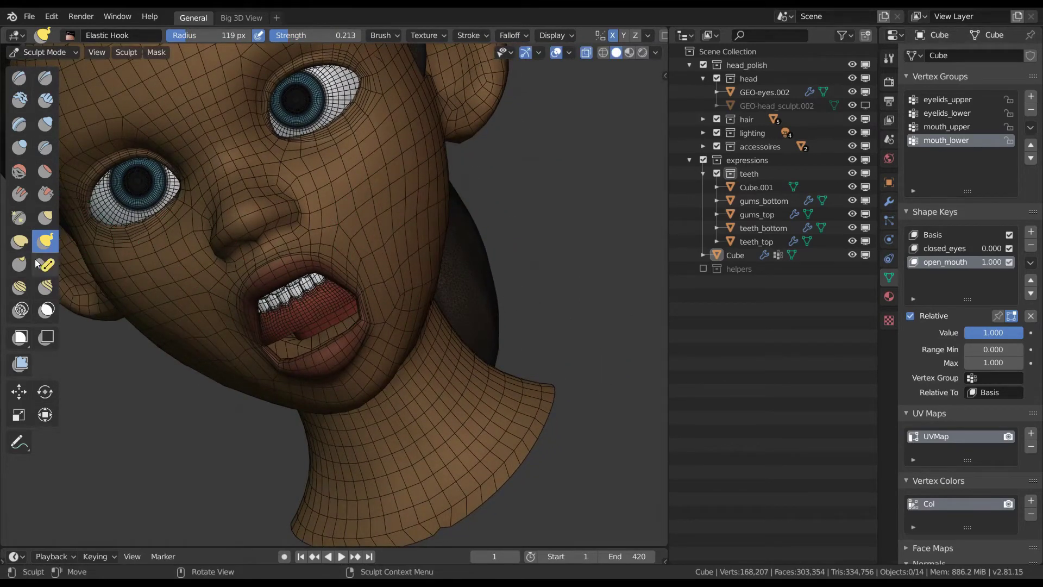
Step: Choose the Nudge brush with a radius of about 140 px and set its stroke method to Dots
left_click(21, 288)
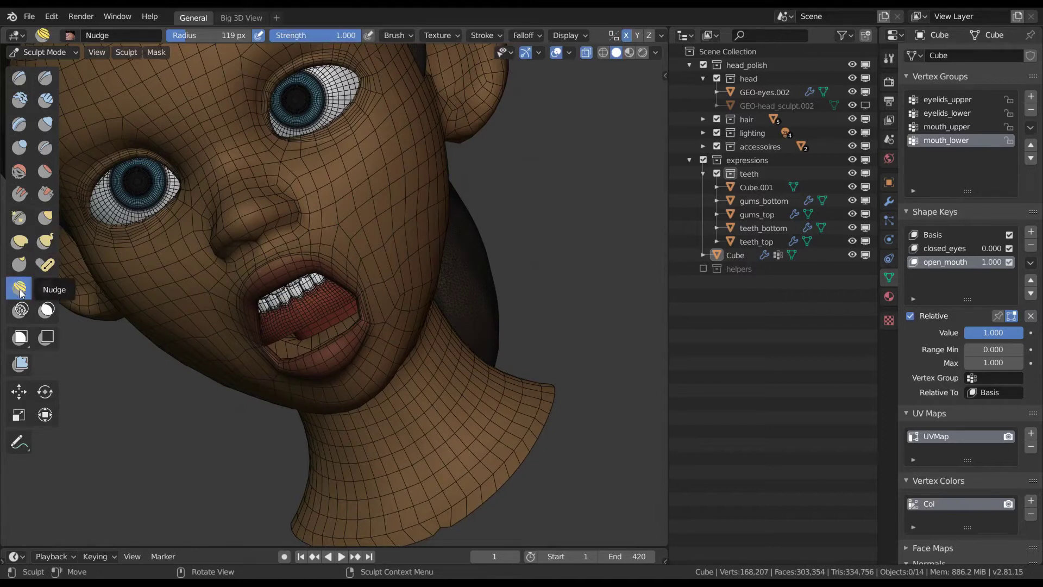
key("f")
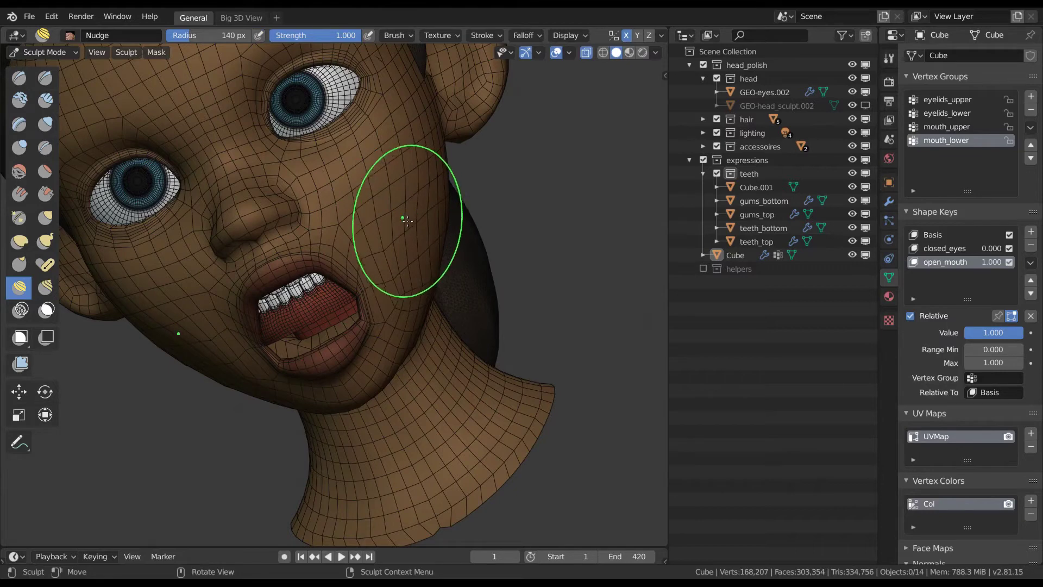
left_click(524, 34)
mouse_move(563, 35)
mouse_move(526, 37)
left_click(520, 58)
left_click(504, 89)
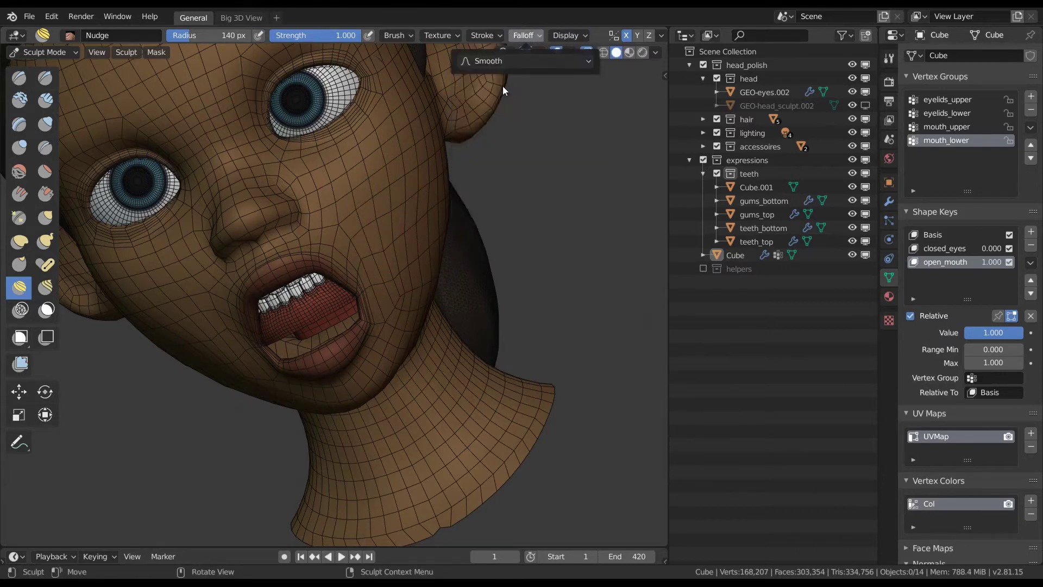
mouse_move(487, 37)
left_click(500, 60)
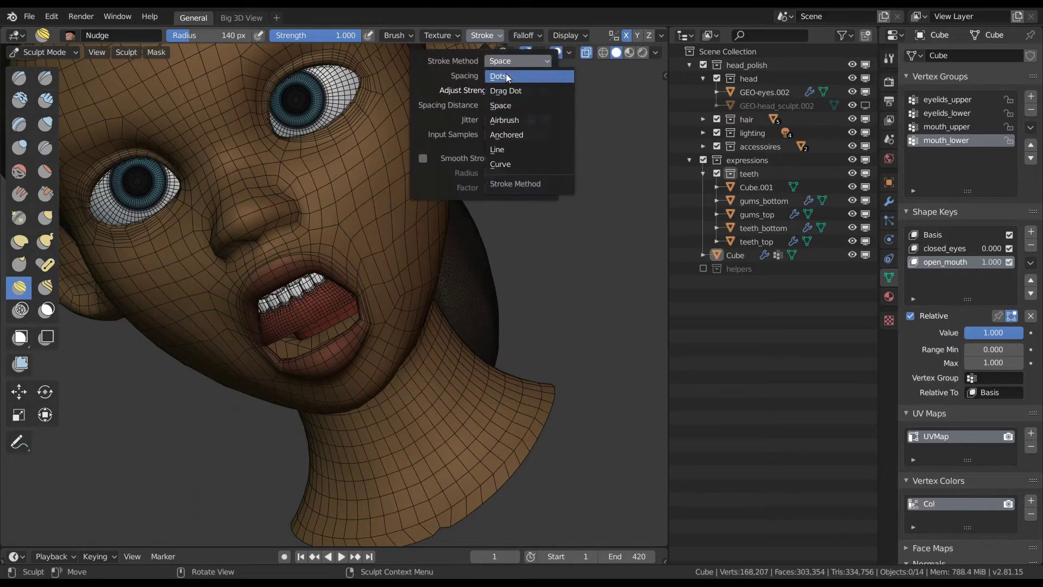
left_click(506, 76)
Step: Lower the Nudge strength to about 0.307 and nudge the cheek surface beside the mouth outward toward the ear
middle_click_drag(536, 233, 373, 221)
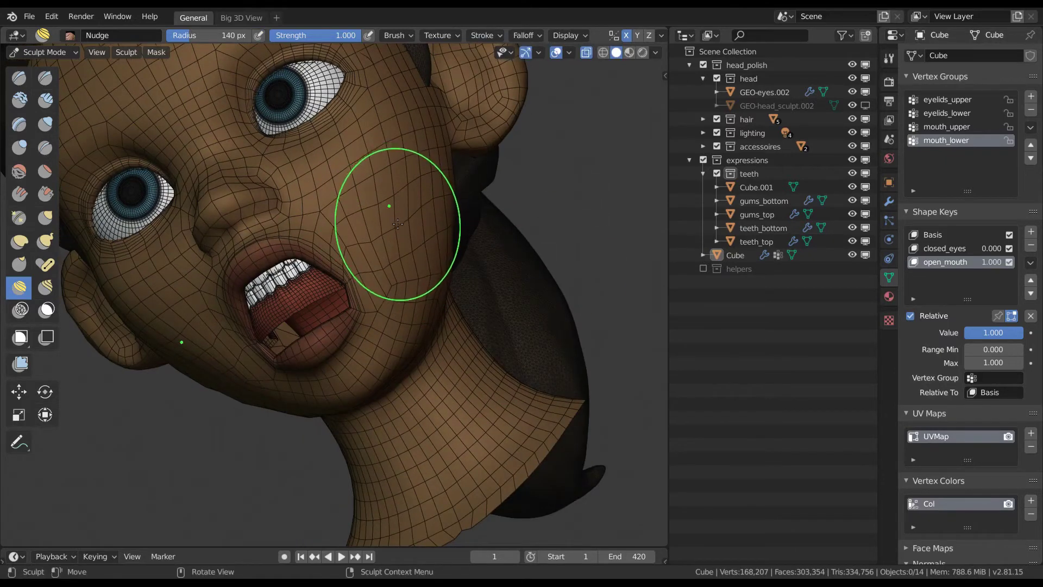
key("shift+f")
left_click(398, 226)
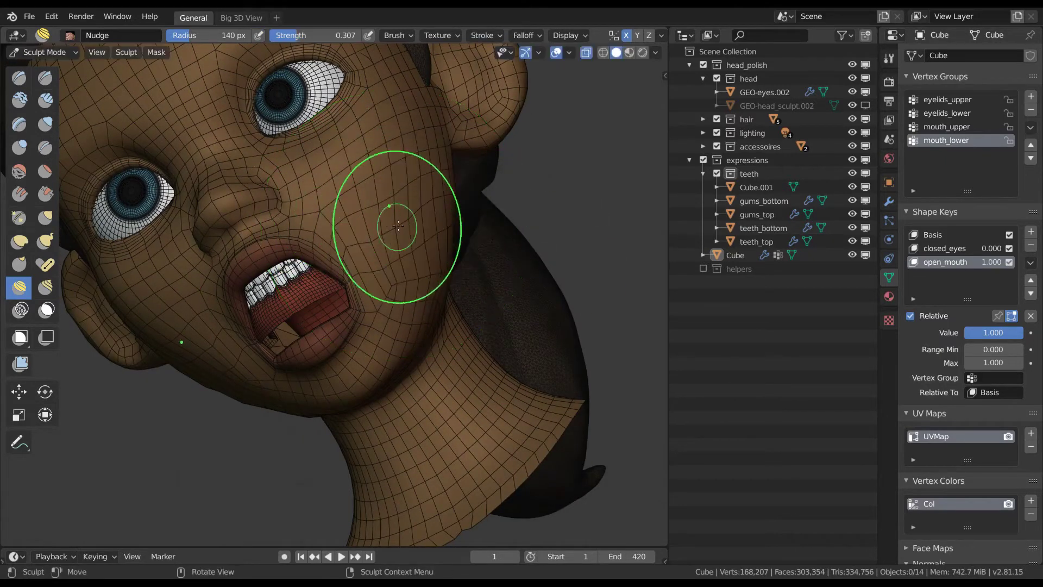
key("f")
left_click(392, 227)
left_click_drag(392, 227, 434, 215)
Step: Nudge the cheek topology further down toward the jaw and outward, resizing the brush between strokes
middle_click_drag(435, 215, 395, 223)
key("f")
left_click(420, 222)
mouse_move(421, 222)
left_mouse_down()
mouse_move(430, 216)
mouse_move(409, 229)
mouse_move(417, 266)
left_mouse_up()
key("f")
left_click(408, 214)
middle_click_drag(501, 246, 509, 242)
key("f")
left_click(505, 243)
left_click_drag(429, 232, 439, 232)
Step: Switch to Object Mode and hide the lower mouth parts teeth_bottom, gums_bottom and Cube.001
middle_click_drag(366, 243, 373, 281)
key("k")
key("ctrl+Tab")
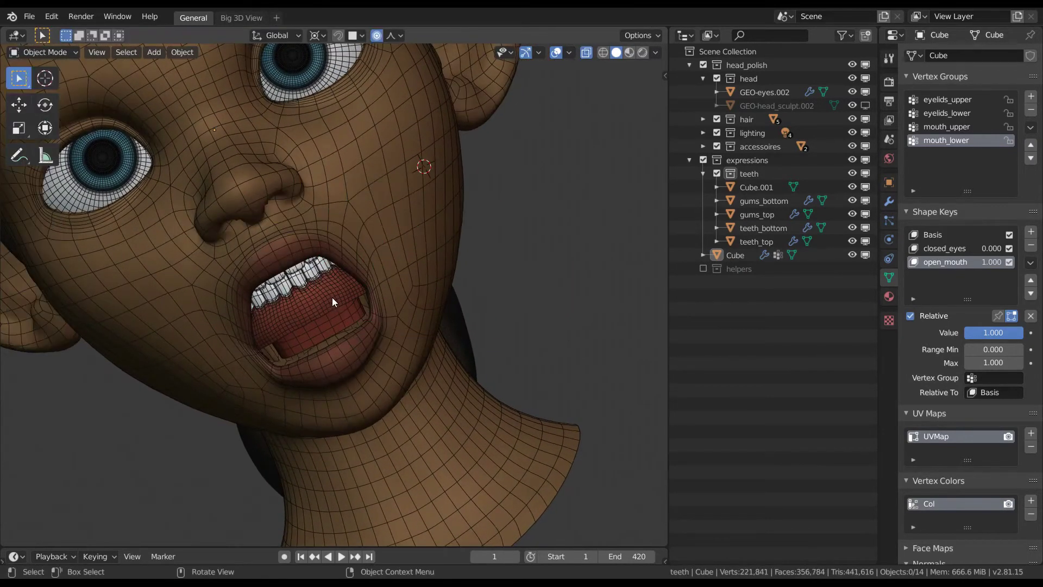
left_click(337, 294)
key("h")
left_click(330, 304)
key("h")
left_click(331, 304)
key("h")
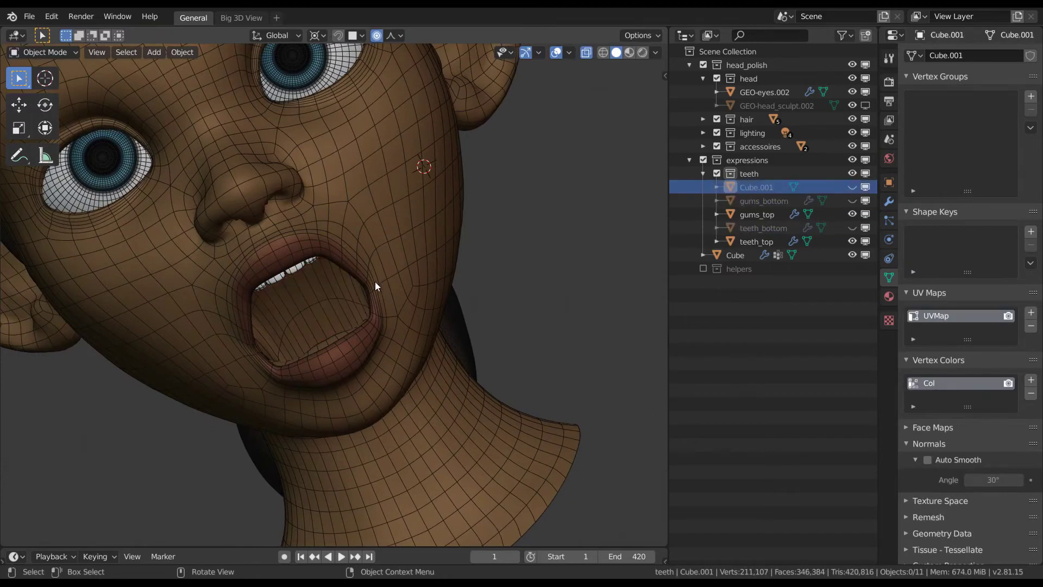
Step: Return the head to Sculpt Mode with Elastic Hook at about 94 px radius, and deselect it to remove its wireframe highlight
left_click(375, 281)
key("ctrl+Tab")
key("f")
left_click(374, 280)
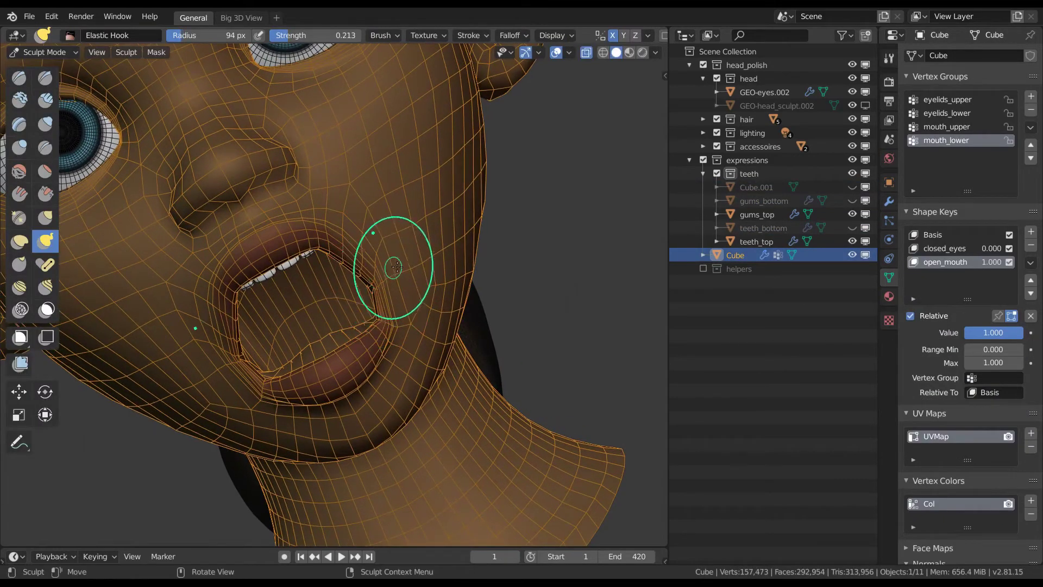
key("ctrl+Tab")
key("alt+a")
key("ctrl+Tab")
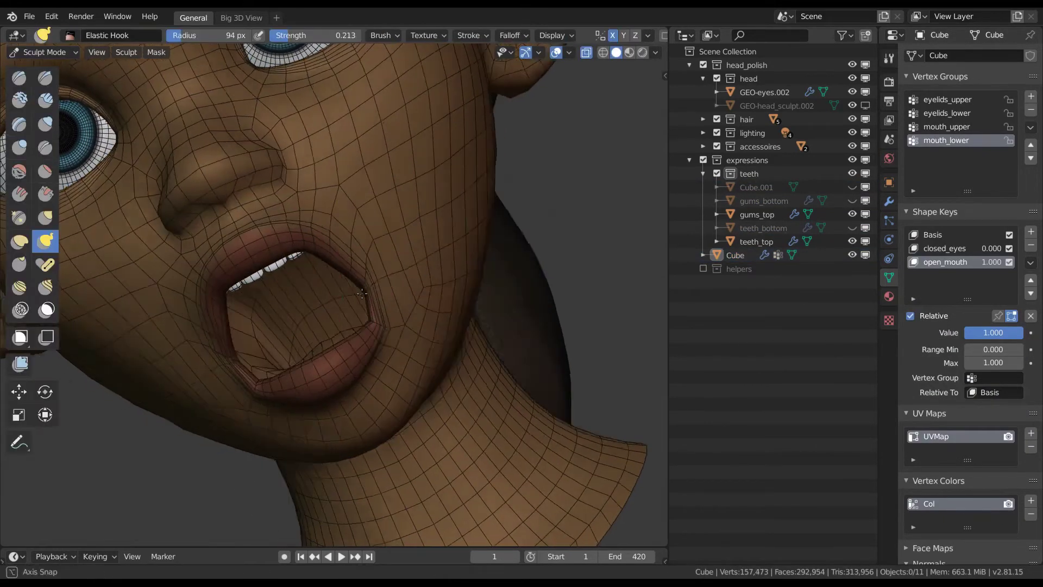
Step: Pull the mouth corner outward and adjust the inner lip edge with short Elastic Hook strokes, resizing the brush between strokes
key("f")
left_click(410, 328)
left_click_drag(361, 328, 370, 323)
middle_click_drag(372, 324, 387, 235, "shift")
mouse_move(386, 235)
middle_mouse_down("ctrl")
mouse_move(427, 235)
mouse_move(386, 267)
middle_mouse_up("ctrl")
key("f")
left_click(417, 268)
mouse_move(359, 241)
left_mouse_down()
mouse_move(360, 228)
mouse_move(346, 242)
left_mouse_up()
key("f")
left_click(342, 230)
Step: Refine the curve of the lips around the mouth corner using Elastic Hook at about 71 px radius
mouse_move(360, 266)
middle_mouse_down()
mouse_move(426, 282)
mouse_move(406, 241)
middle_mouse_up()
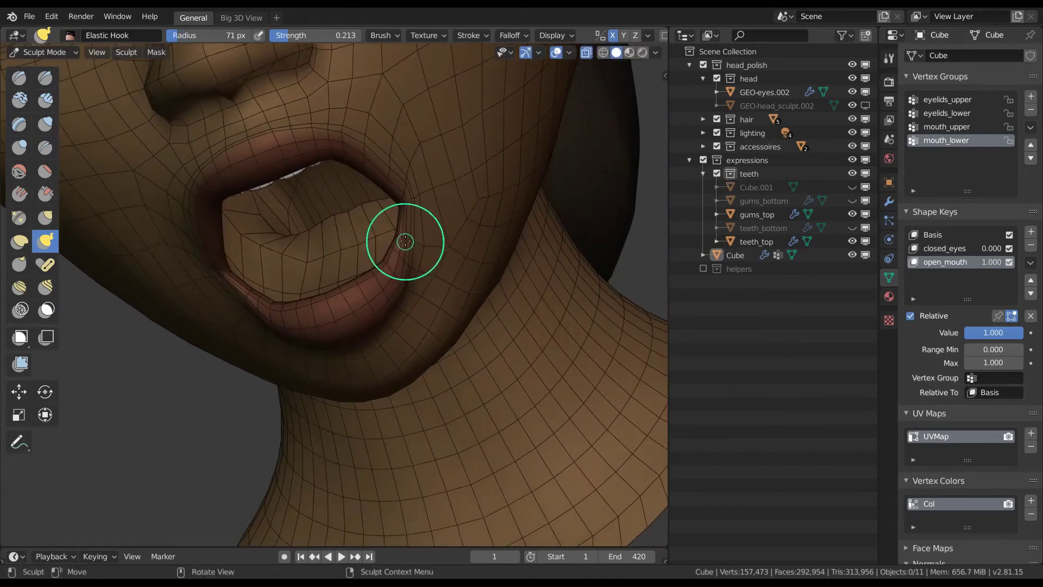
left_click_drag(399, 232, 401, 235)
middle_click_drag(405, 256, 386, 228)
left_click_drag(371, 226, 366, 232)
mouse_move(361, 229)
middle_mouse_down()
mouse_move(451, 212)
mouse_move(383, 269)
middle_mouse_up()
Step: Reshape the lower lip with Elastic Hook at about 103 px radius and pull the mouth corner outward
key("f")
left_click(440, 214)
scroll(373, 274, "up", 2)
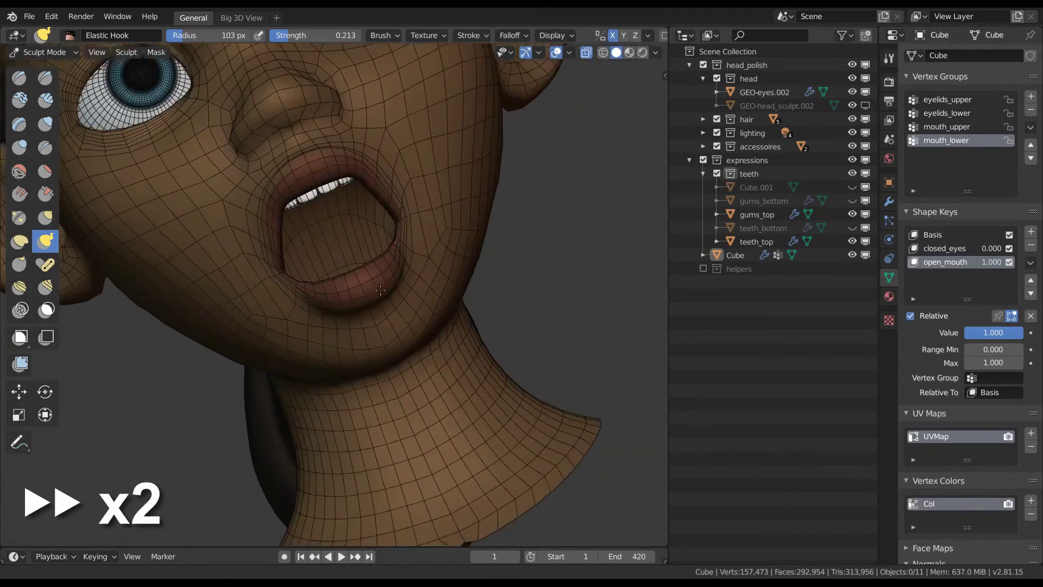
left_click_drag(384, 279, 384, 302)
mouse_move(384, 294)
middle_mouse_down()
mouse_move(432, 247)
mouse_move(413, 243)
mouse_move(432, 230)
middle_mouse_up()
mouse_move(366, 253)
left_mouse_down()
mouse_move(389, 246)
mouse_move(369, 233)
left_mouse_up()
middle_click_drag(382, 168, 369, 179)
middle_click_drag(368, 179, 385, 233, "shift")
left_click_drag(400, 220, 412, 223)
Step: Pull the surface beside the mouth slightly inward with Elastic Hook and resize the brush
mouse_move(457, 217)
middle_mouse_down()
mouse_move(402, 205)
mouse_move(401, 279)
middle_mouse_up()
middle_click_drag(495, 312, 469, 298)
mouse_move(468, 298)
middle_mouse_down("ctrl")
mouse_move(462, 358)
mouse_move(435, 321)
middle_mouse_up("ctrl")
left_click_drag(426, 321, 412, 316)
mouse_move(411, 316)
middle_mouse_down()
mouse_move(391, 320)
mouse_move(405, 359)
middle_mouse_up()
key("f")
left_click(400, 322)
middle_click_drag(405, 359, 417, 259)
Step: Check the open_mouth transition from the front and adjust the cheek contour with Elastic Hook at about 107 px radius
key("shift+z")
middle_click_drag(471, 239, 503, 315, "ctrl")
key("f")
left_click(499, 314)
mouse_move(999, 264)
left_mouse_down()
mouse_move(953, 258)
mouse_move(1024, 267)
mouse_move(945, 253)
mouse_move(1000, 263)
left_mouse_up()
key("f")
left_click(450, 237)
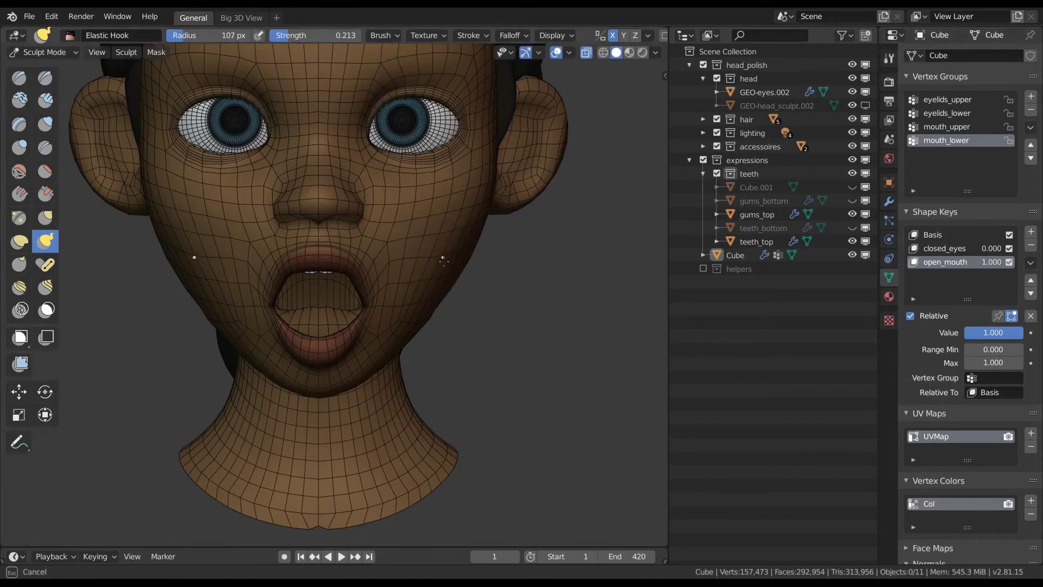
left_click_drag(444, 260, 445, 266)
Step: Pull the cheek down and inward using an enlarged Elastic Hook brush
middle_click_drag(500, 223, 473, 221)
key("f")
left_click(511, 222)
left_click_drag(426, 214, 413, 234)
Step: Reshape the side of the cheek with Elastic Hook at about 197 px radius and compare the open_mouth transition
mouse_move(457, 227)
middle_mouse_down()
mouse_move(437, 239)
mouse_move(467, 246)
mouse_move(418, 246)
mouse_move(383, 284)
middle_mouse_up()
key("f")
left_click(458, 238)
key("f")
left_click(414, 268)
key("f")
left_click(509, 291)
left_click_drag(434, 279, 432, 272)
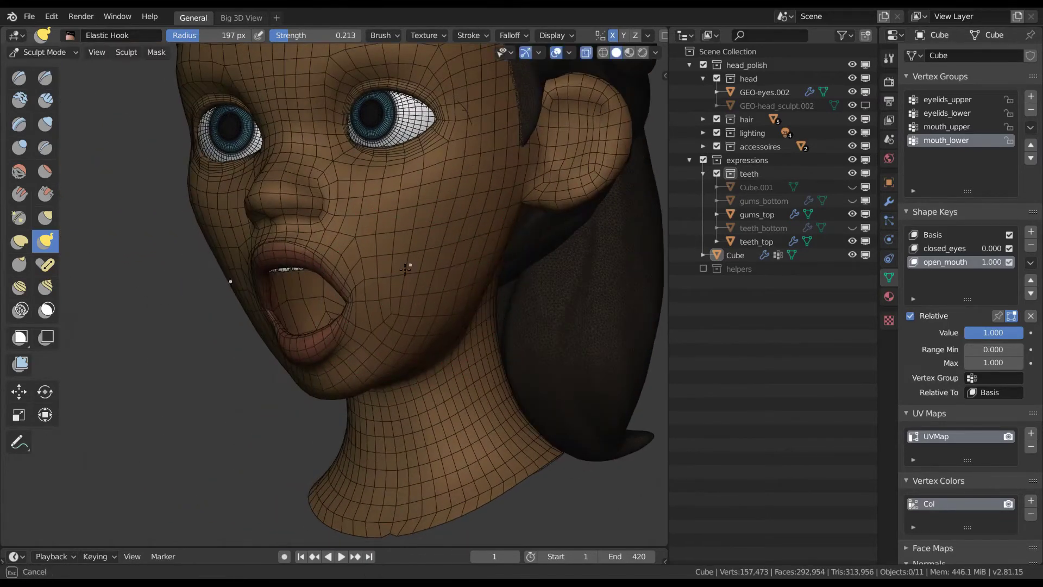
middle_click_drag(405, 308, 421, 293)
left_click(1009, 263)
left_click(1010, 263)
Step: Carve into the jaw-to-neck transition with the Clay brush in subtract mode, reducing its radius to about 85 px
mouse_move(484, 333)
middle_mouse_down("ctrl")
mouse_move(364, 349)
mouse_move(370, 334)
mouse_move(328, 318)
mouse_move(371, 288)
middle_mouse_up("ctrl")
key("c")
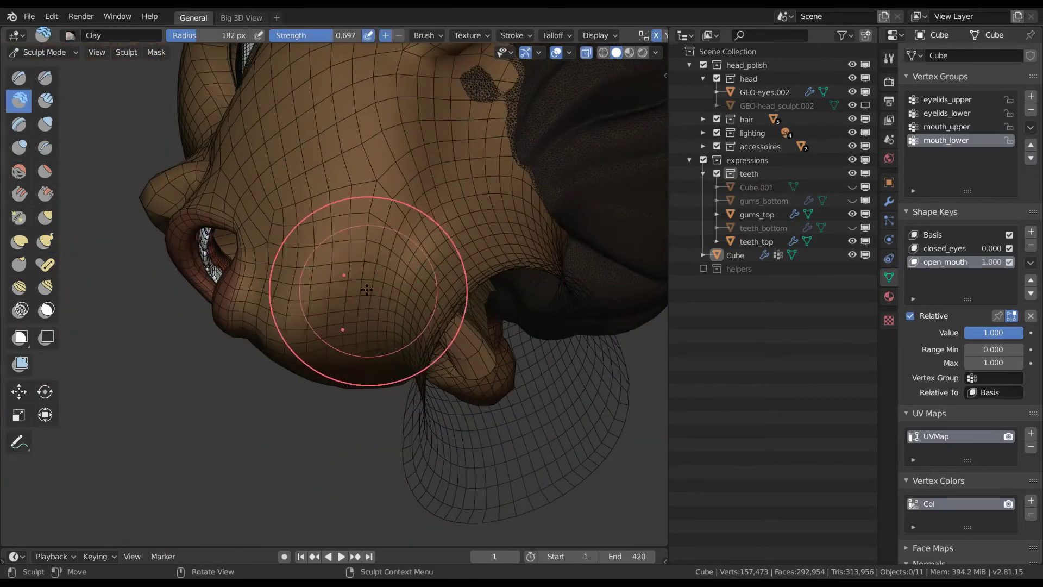
middle_click_drag(360, 226, 425, 318)
middle_click_drag(305, 369, 385, 240)
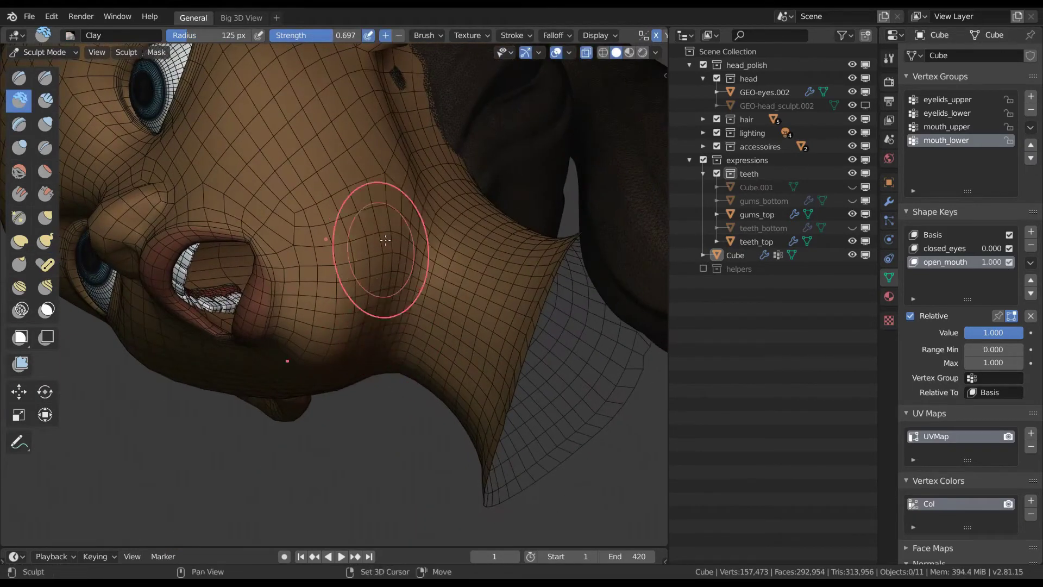
left_click_drag(397, 218, 398, 209, "ctrl")
mouse_move(413, 179)
middle_mouse_down("ctrl")
mouse_move(454, 212)
mouse_move(380, 315)
mouse_move(402, 321)
mouse_move(435, 271)
mouse_move(414, 234)
middle_mouse_up("ctrl")
key("f")
left_click(417, 269)
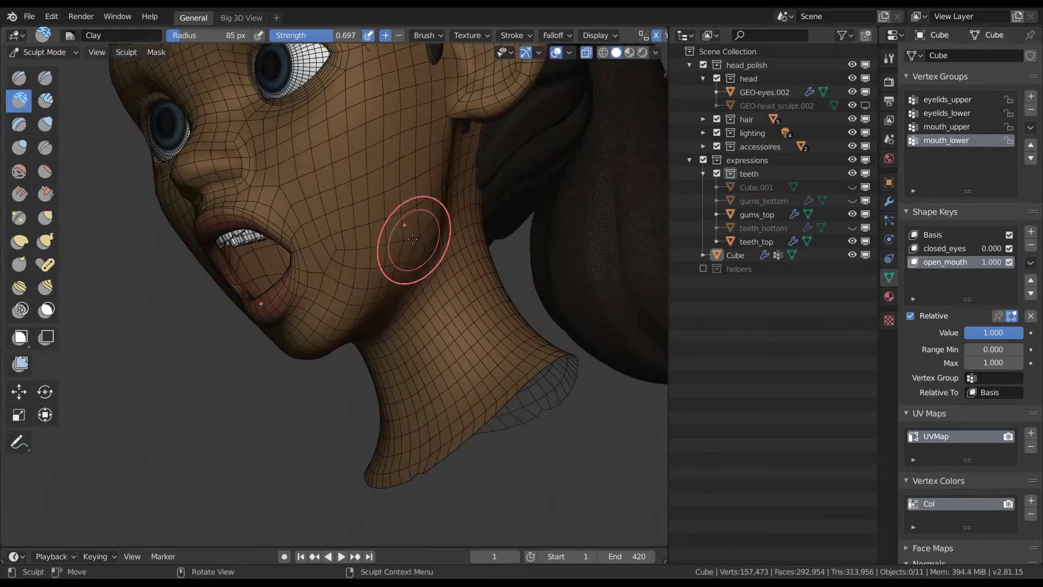
Step: Return to Elastic Hook and scrub open_mouth back and forth to check the jaw, ending at 1.000
key("k")
left_click(1006, 263)
left_click(1006, 264)
left_click(1006, 264)
left_click(1005, 264)
mouse_move(1000, 265)
left_mouse_down()
mouse_move(948, 259)
mouse_move(1009, 259)
mouse_move(949, 248)
mouse_move(1017, 263)
left_mouse_up()
mouse_move(473, 201)
middle_mouse_down()
mouse_move(406, 183)
mouse_move(420, 197)
middle_mouse_up()
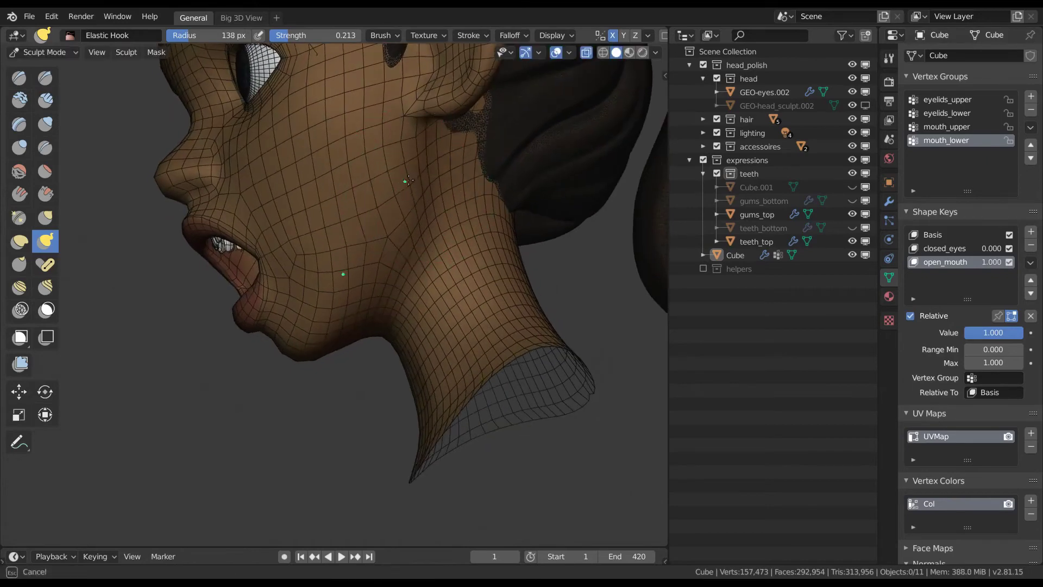
Step: Adjust the jaw angle below the ear with Elastic Hook at about 169 px radius, checking the open_mouth transition
key("f")
left_click(412, 209)
middle_click_drag(394, 233, 419, 256)
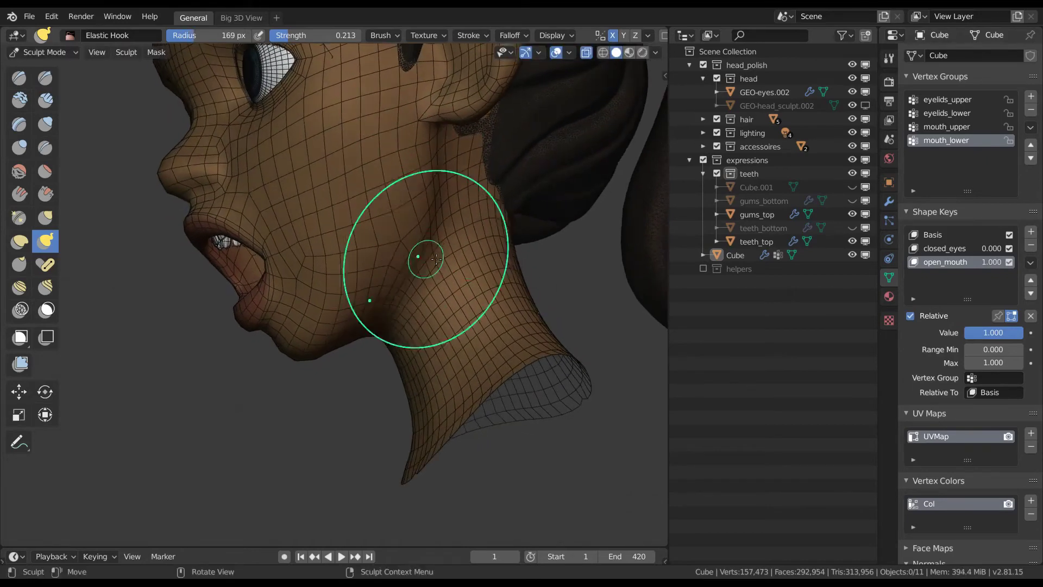
left_click_drag(976, 264, 1000, 262)
middle_click_drag(413, 234, 439, 219)
left_click_drag(429, 237, 429, 238)
mouse_move(429, 238)
middle_mouse_down()
mouse_move(467, 242)
mouse_move(422, 240)
mouse_move(454, 308)
mouse_move(443, 245)
middle_mouse_up()
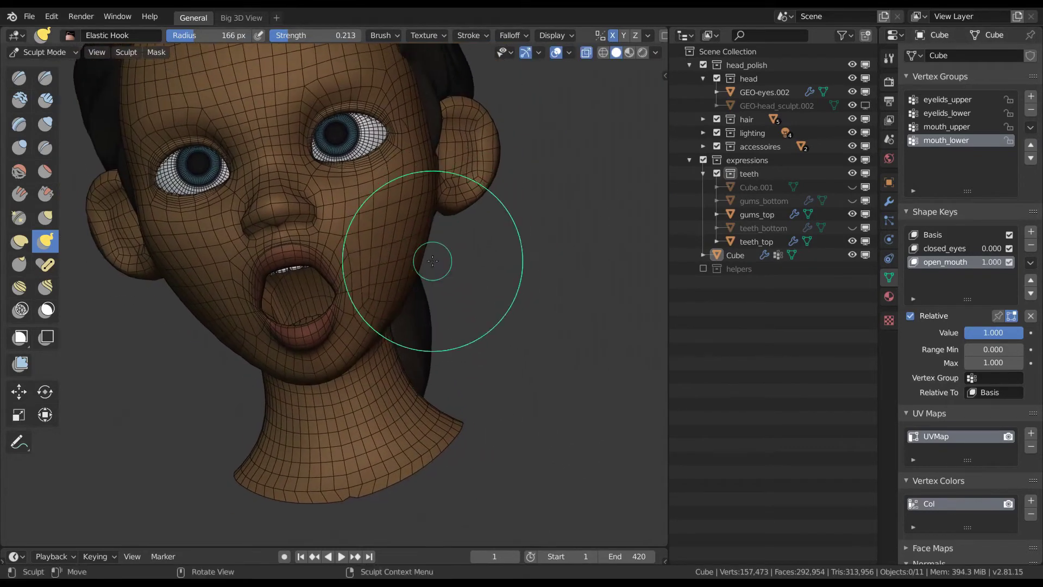
mouse_move(985, 263)
left_mouse_down()
mouse_move(968, 263)
mouse_move(1007, 266)
mouse_move(944, 253)
mouse_move(983, 262)
left_mouse_up()
Step: Shape the cheek above the mouth corner with Elastic Hook at up to about 180 px radius and recheck open_mouth
scroll(381, 317, "up", 3)
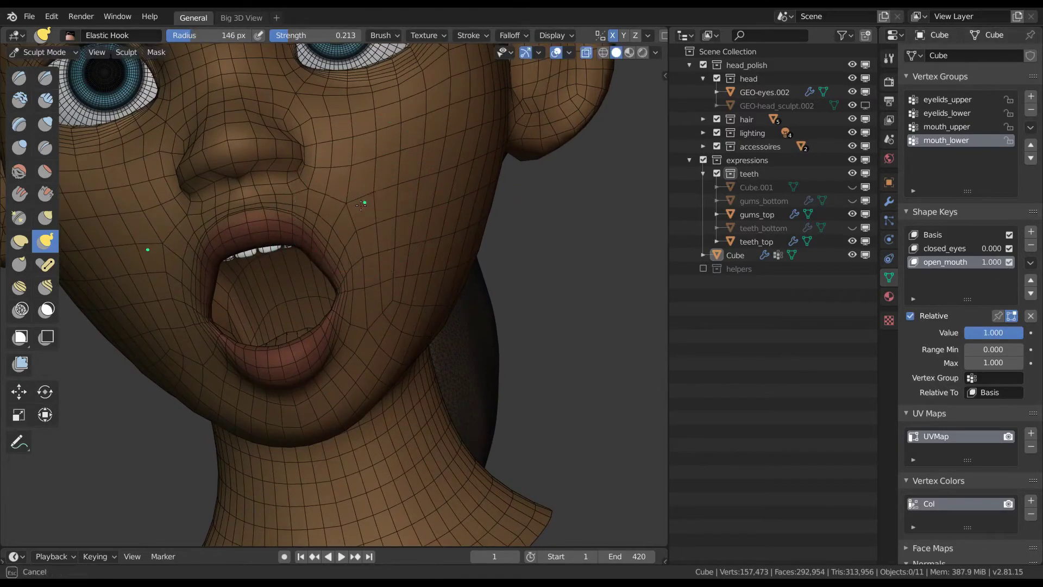
middle_click_drag(367, 200, 362, 246)
middle_click_drag(369, 204, 417, 224)
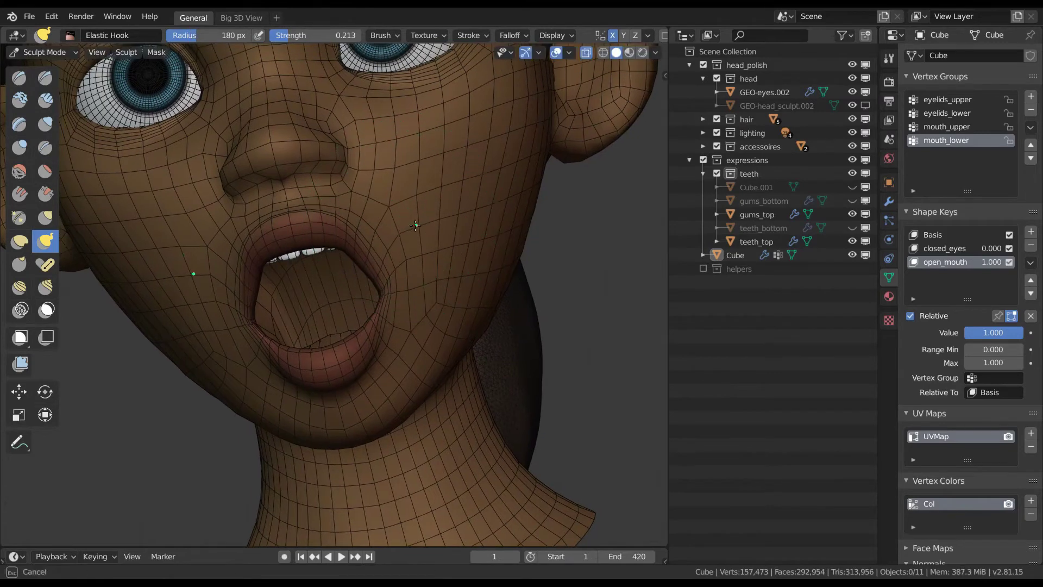
mouse_move(985, 261)
left_mouse_down()
mouse_move(953, 261)
mouse_move(974, 257)
left_mouse_up()
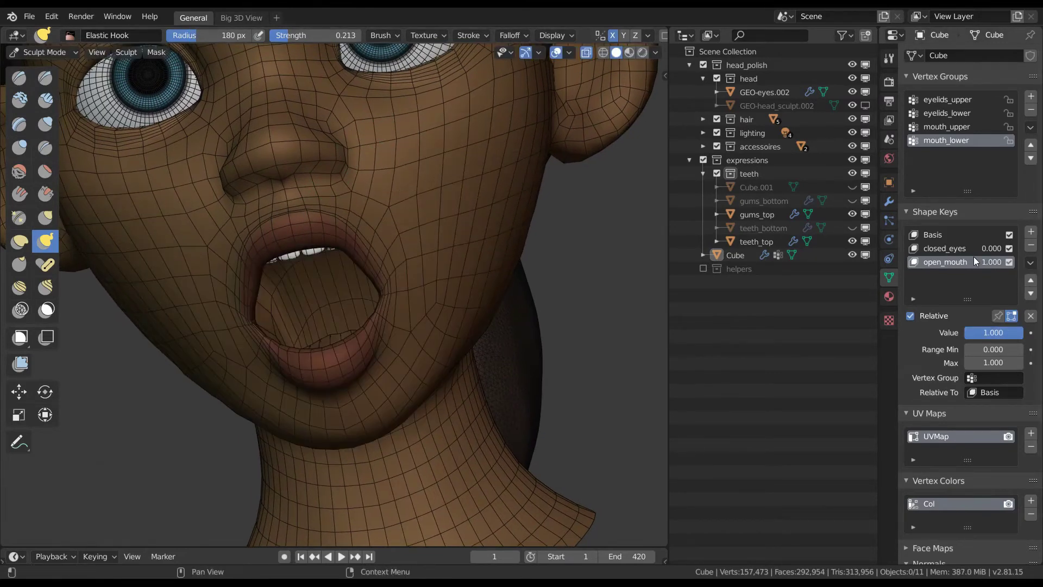
Step: Pull the side of the upper lip slightly toward the middle with Elastic Hook, resizing the brush to about 188 px
scroll(373, 243, "up", 2)
middle_click_drag(372, 243, 368, 241)
key("f")
left_click(337, 220)
left_click_drag(335, 228, 331, 227)
key("f")
left_click(354, 215)
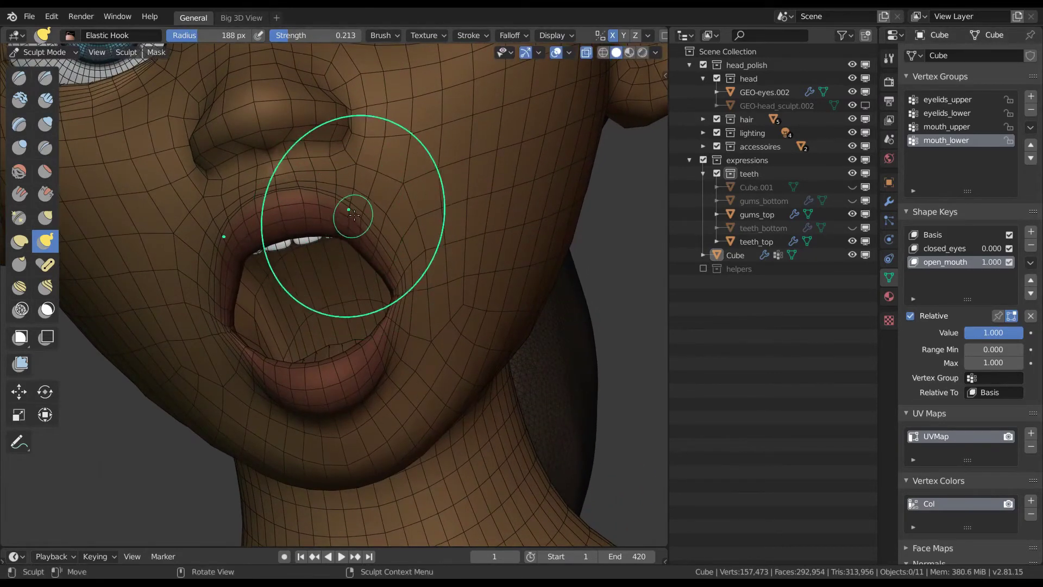
Step: Round the lips at the mouth corner in side view with Elastic Hook at about 166 px radius
mouse_move(383, 228)
middle_mouse_down()
mouse_move(396, 210)
mouse_move(360, 187)
mouse_move(354, 234)
mouse_move(294, 212)
middle_mouse_up()
key("f")
left_click(501, 221)
mouse_move(392, 250)
middle_mouse_down()
mouse_move(338, 280)
mouse_move(359, 273)
middle_mouse_up()
key("f")
left_click(262, 277)
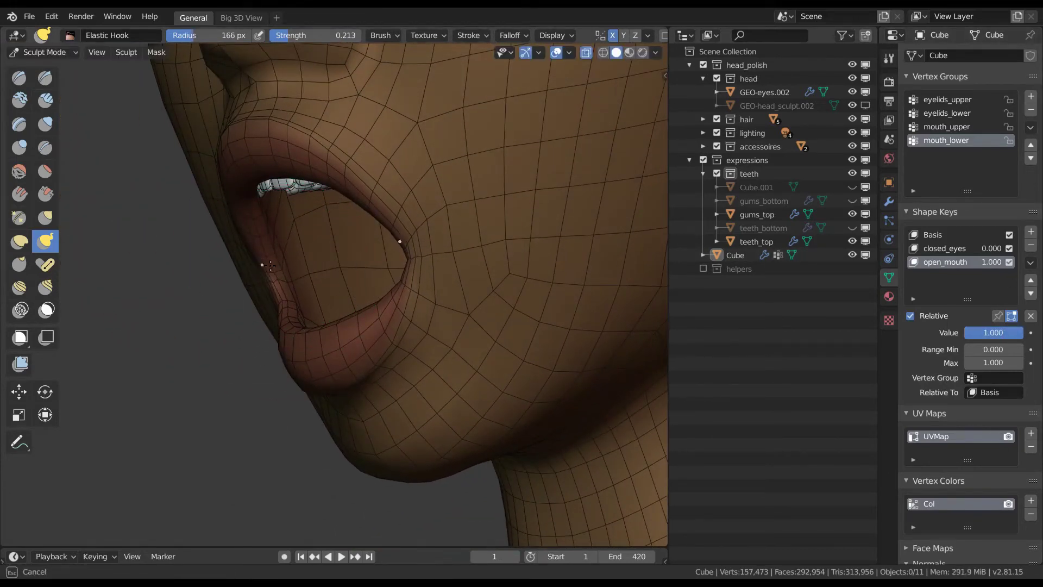
Step: Pull the side of the lips outward from the opposite view with Elastic Hook, resizing the brush to about 151 px
middle_click_drag(271, 274, 441, 315)
key("f")
left_click(468, 316)
left_click_drag(444, 319, 454, 313)
middle_click_drag(535, 271, 447, 281)
key("f")
left_click(443, 281)
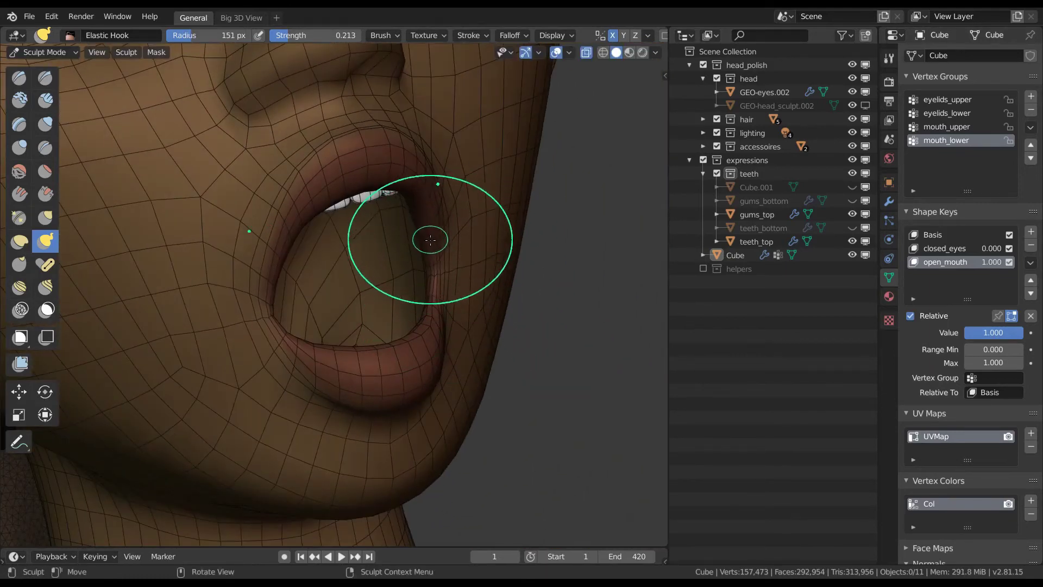
Step: Refine the mouth opening with Elastic Hook at about 142 px radius and review the open_mouth transition from the front and below
mouse_move(430, 240)
middle_mouse_down()
mouse_move(448, 222)
mouse_move(435, 402)
mouse_move(423, 261)
mouse_move(406, 310)
mouse_move(417, 256)
mouse_move(429, 265)
middle_mouse_up()
key("f")
left_click(418, 260)
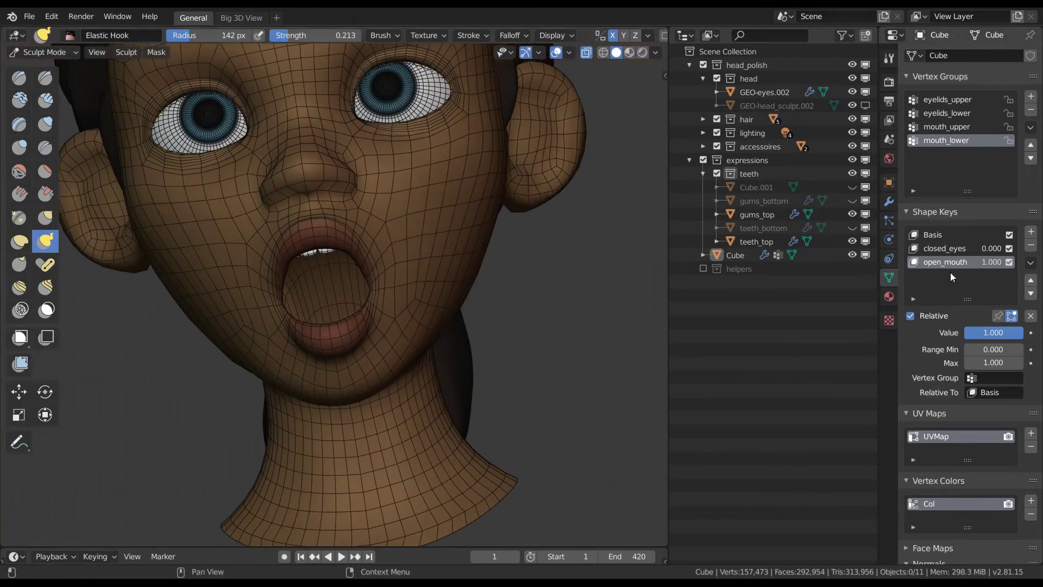
left_click_drag(993, 264, 1015, 266)
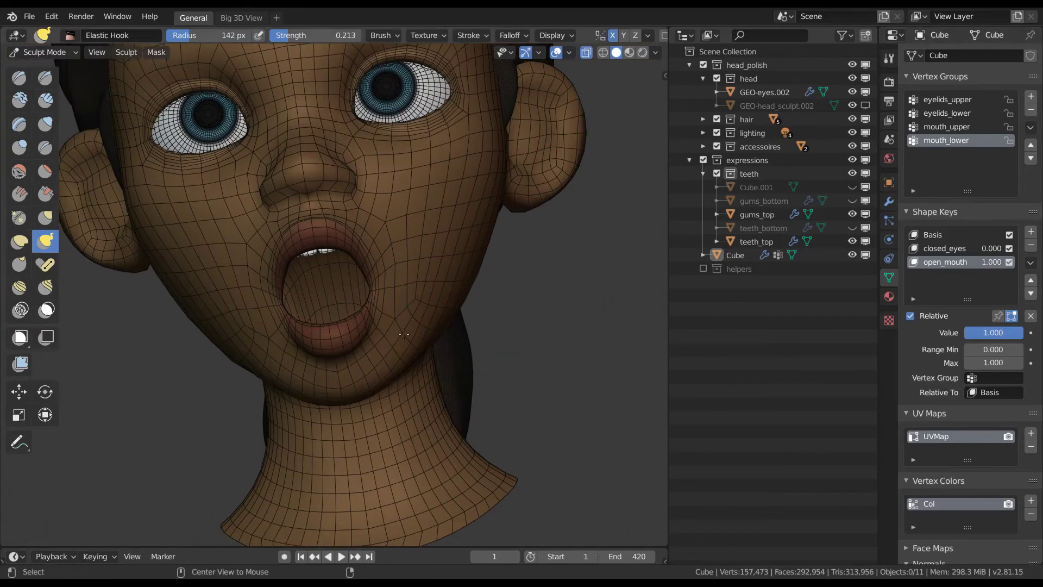
key("KP_1")
middle_click_drag(455, 267, 462, 335)
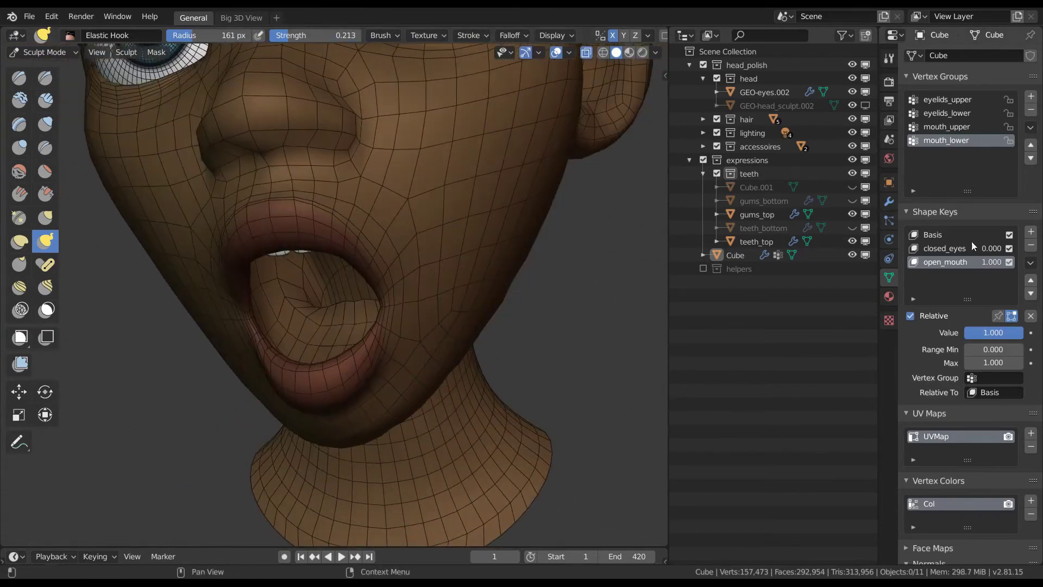
Step: Activate the Basis shape key and pull the inner walls of the mouth cavity with Elastic Hook, ending at about 119 px radius
left_click(958, 250)
left_click(927, 234)
mouse_move(426, 354)
middle_mouse_down()
mouse_move(348, 316)
mouse_move(349, 342)
middle_mouse_up()
left_click_drag(341, 312, 332, 308)
left_click_drag(296, 297, 277, 291)
mouse_move(277, 291)
middle_mouse_down()
mouse_move(308, 308)
mouse_move(280, 307)
middle_mouse_up()
left_click_drag(302, 310, 305, 331)
middle_click_drag(315, 329, 293, 311)
key("f")
left_click(276, 312)
left_click_drag(284, 313, 296, 331)
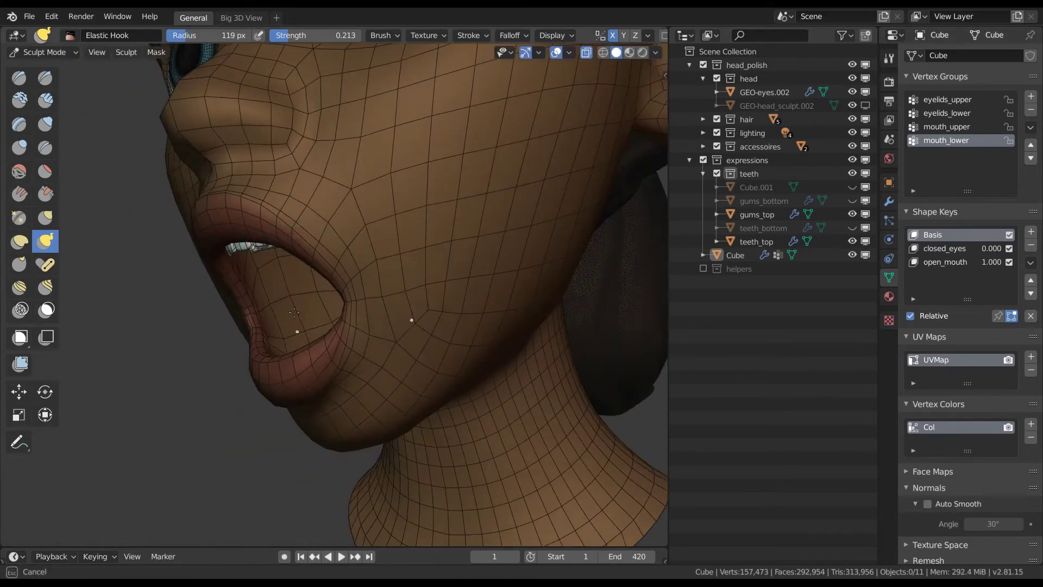
Step: Even out the inside of the mouth cavity from several angles with Elastic Hook at about 119 px radius
middle_click_drag(304, 332, 428, 349)
middle_click_drag(337, 305, 353, 284)
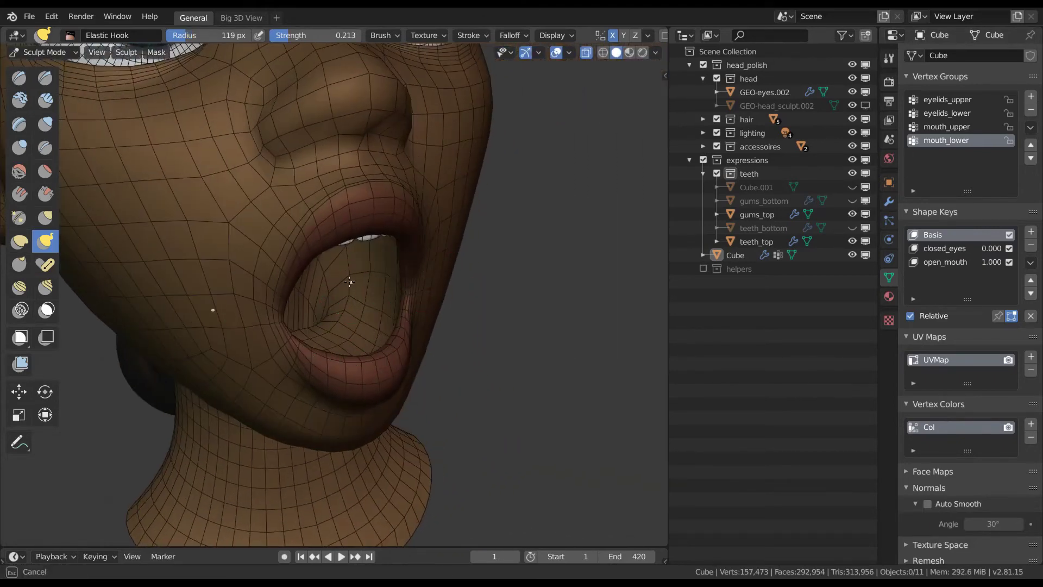
left_click_drag(352, 304, 346, 307)
middle_click_drag(331, 304, 366, 289)
left_click_drag(366, 289, 374, 312)
middle_click_drag(374, 312, 310, 280)
left_click_drag(350, 301, 353, 305)
middle_click_drag(360, 288, 321, 315)
left_click_drag(320, 316, 318, 331)
scroll(415, 331, "down", 2)
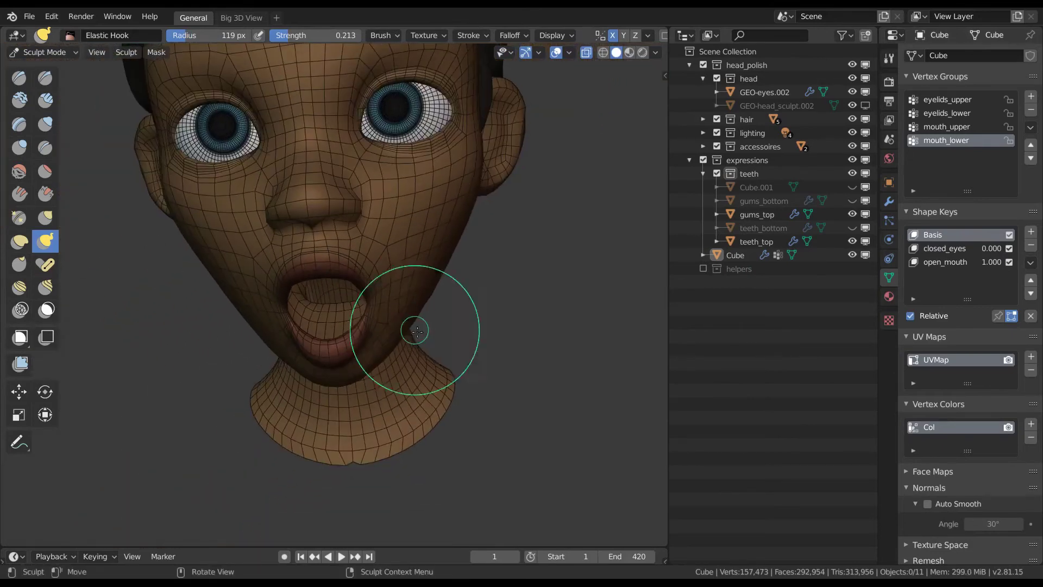
Step: Switch to Object Mode, reveal all hidden objects and clear the selection
middle_click_drag(415, 331, 387, 289)
key("ctrl+Tab")
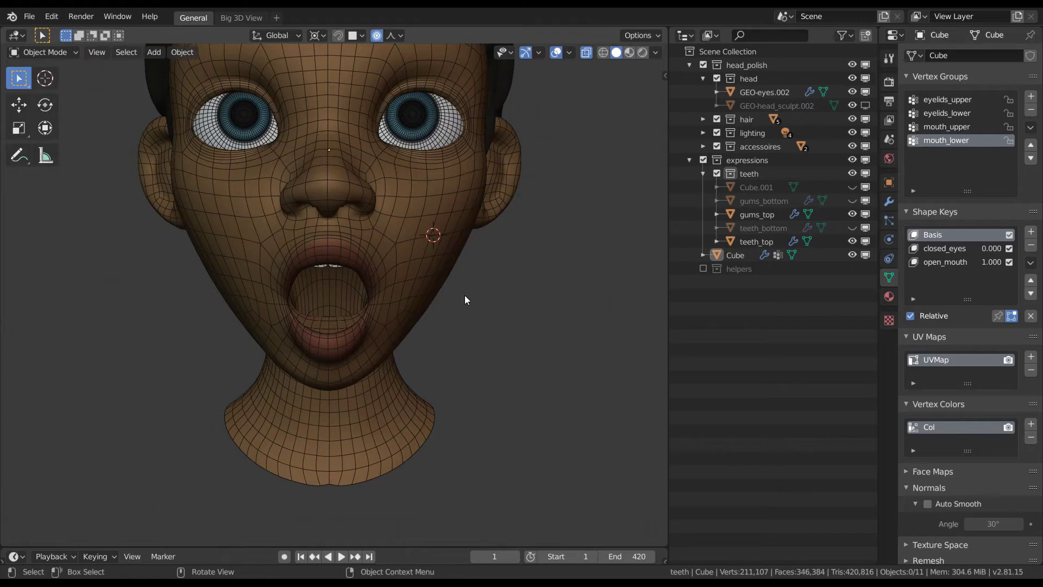
key("alt+h")
key("alt+a")
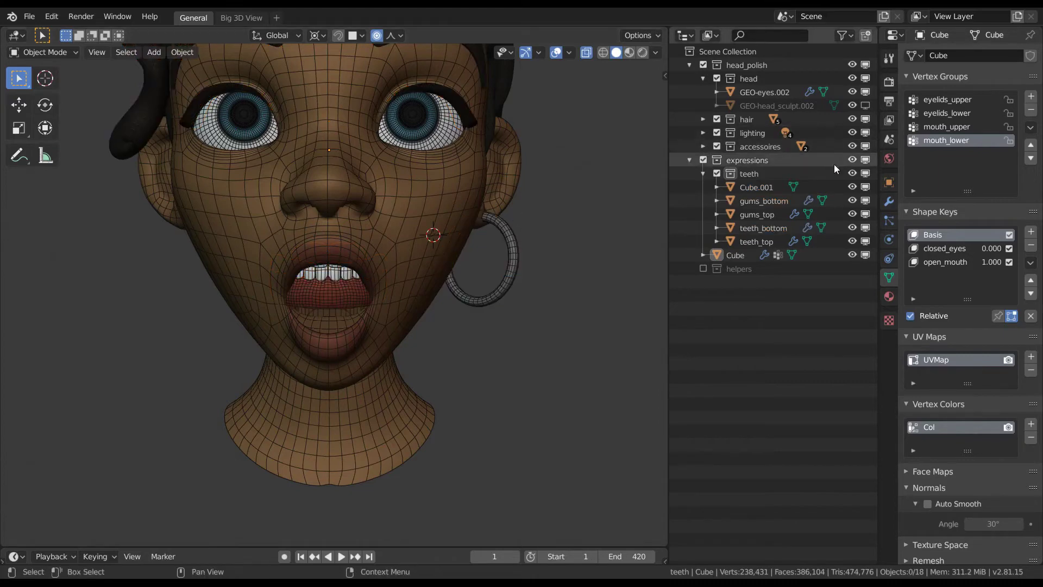
Step: Exclude the hair, lighting and accessoires collections from the view layer
left_click(852, 119)
left_click_drag(716, 122, 716, 144)
scroll(447, 270, "down", 4)
key("shift+s")
left_click(431, 261)
scroll(428, 253, "up", 5)
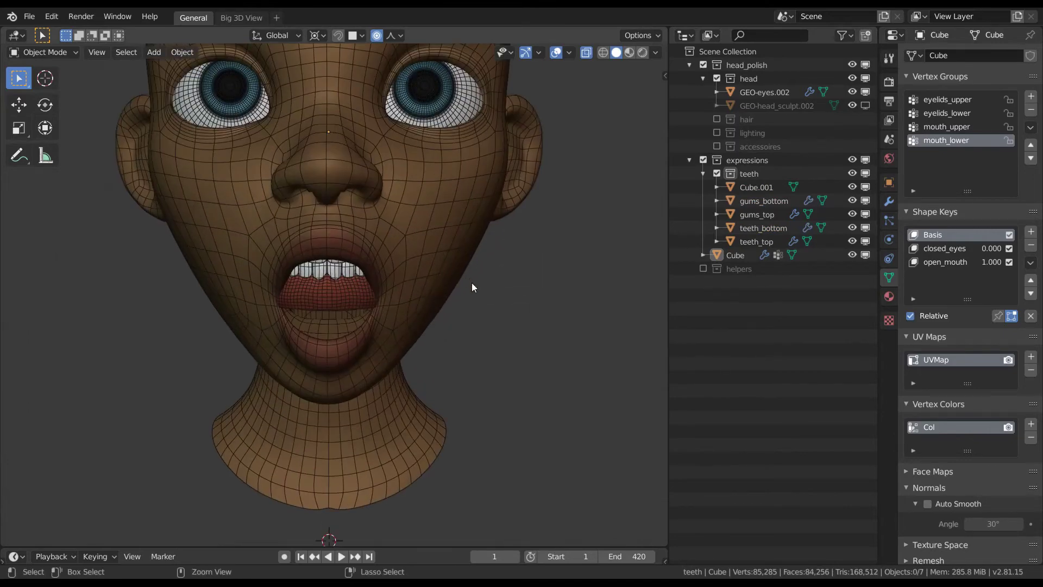
key("ctrl+z")
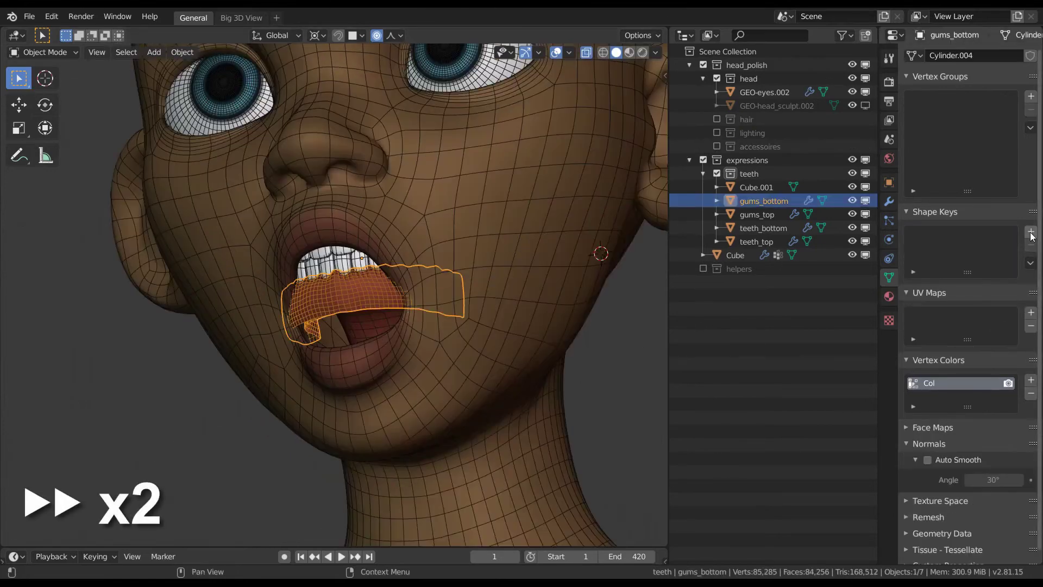
Step: Add a Basis and an open_mouth shape key to gums_bottom, matching the head's key name, and set its value to 1.000
left_click(1031, 232)
left_click(1032, 232)
left_click(552, 413)
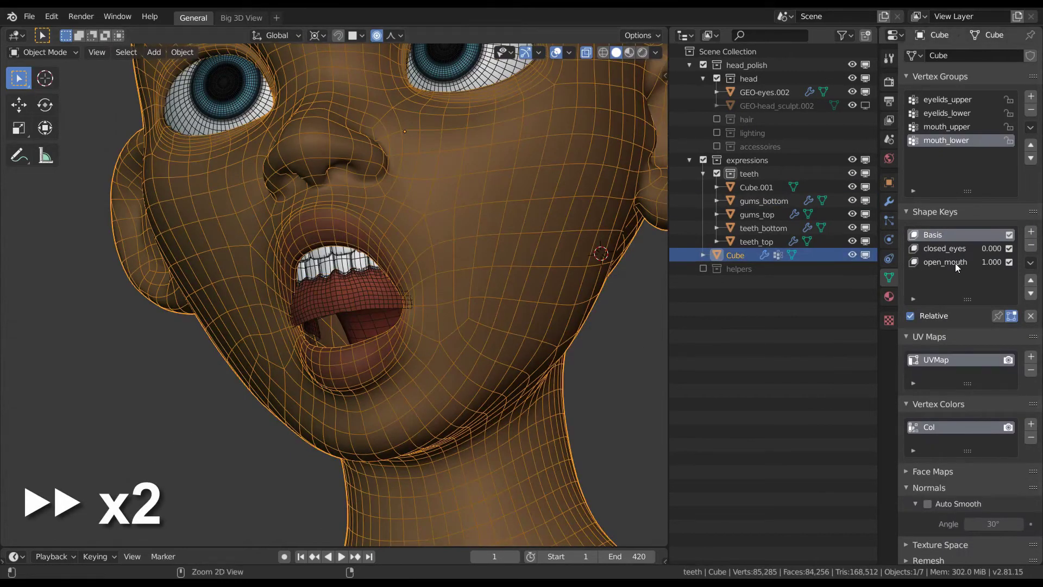
key("Return")
left_click(396, 317)
left_click_drag(993, 250, 1027, 251)
Step: Add a Basis and a second shape key to teeth_bottom
left_click(351, 269)
left_click(1031, 232)
left_click(1031, 232)
Step: Add a Basis and a second shape key to Cube.001, name the second open_mouth and set its value to 1.000
middle_click_drag(370, 317, 383, 308)
left_click(383, 310)
left_click(1031, 232)
left_click(1031, 232)
double_click(937, 249)
type("open_mouth")
left_click_drag(993, 248, 1027, 248)
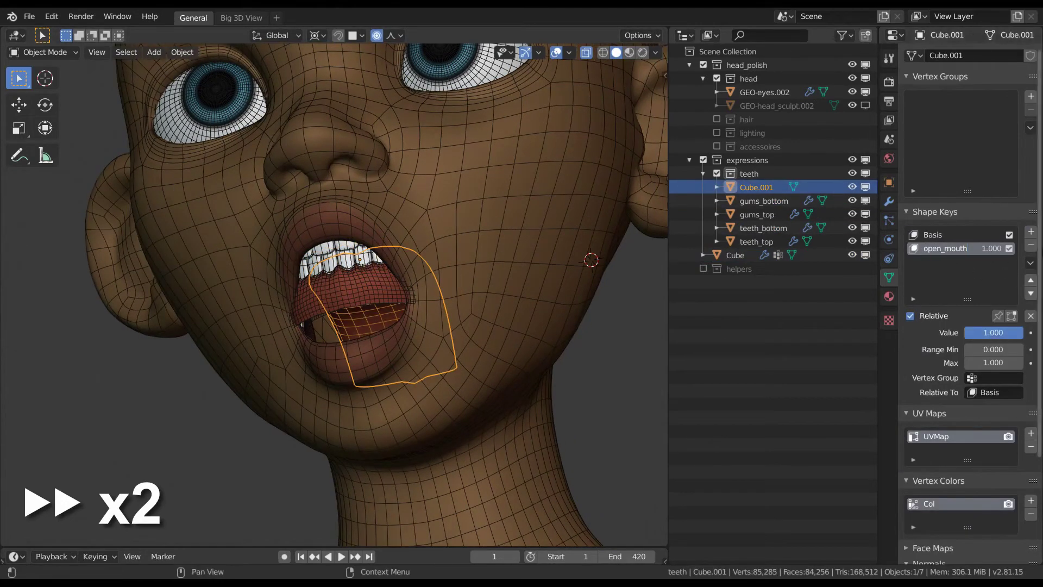
Step: Rotate all geometry of Cube.001, gums_bottom and teeth_bottom together downward in side view to follow the opened lower jaw
left_click(357, 275, "shift")
left_click(351, 317, "shift")
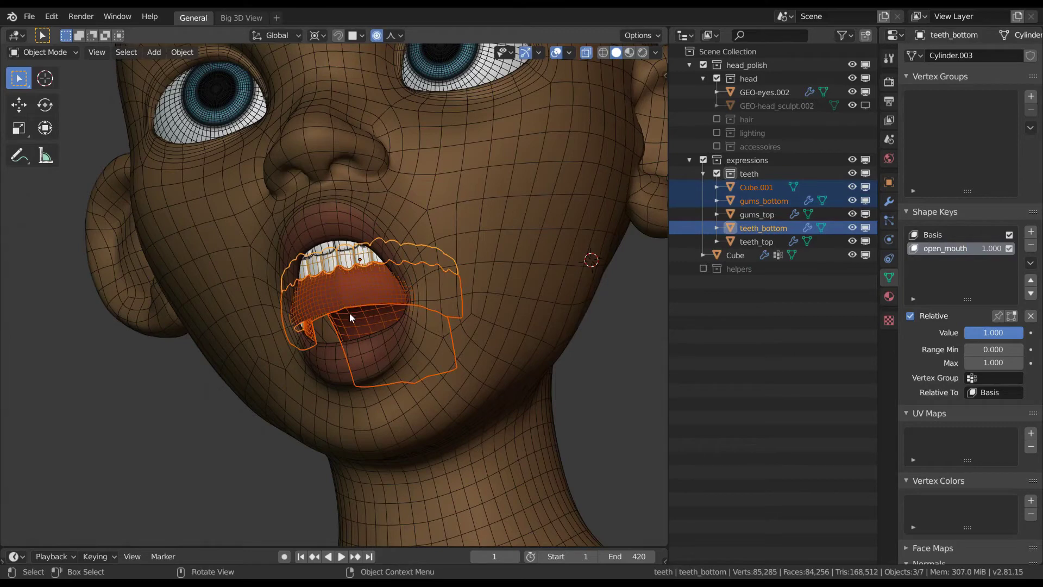
key("Tab")
key("a")
middle_click_drag(421, 321, 572, 309)
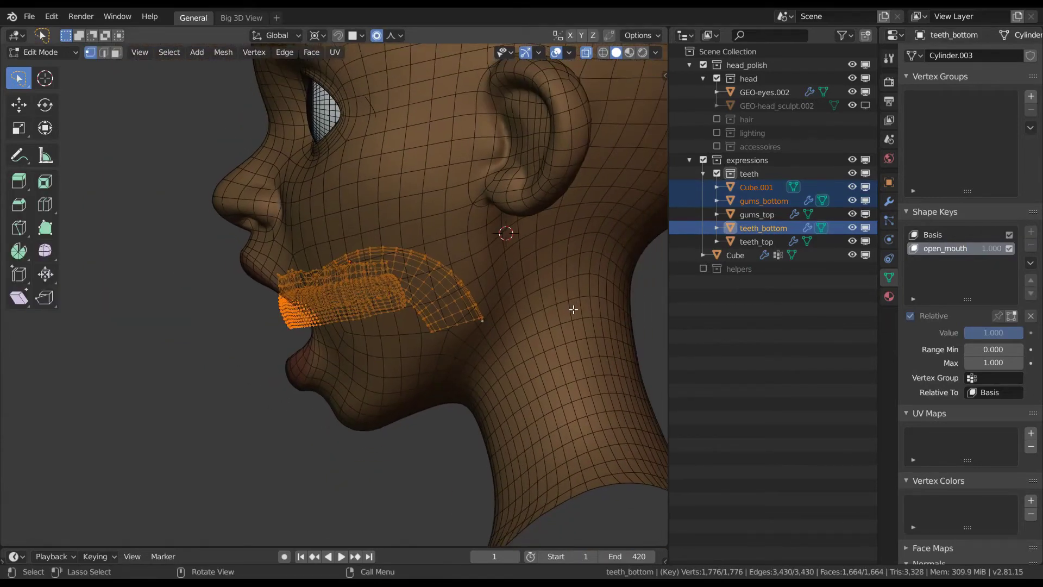
key("r")
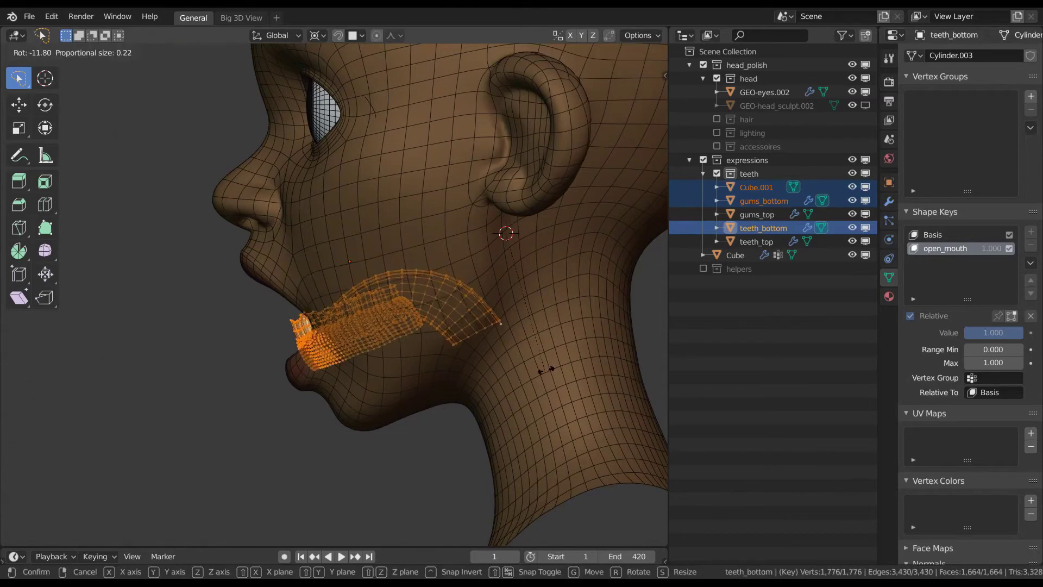
left_click(552, 358)
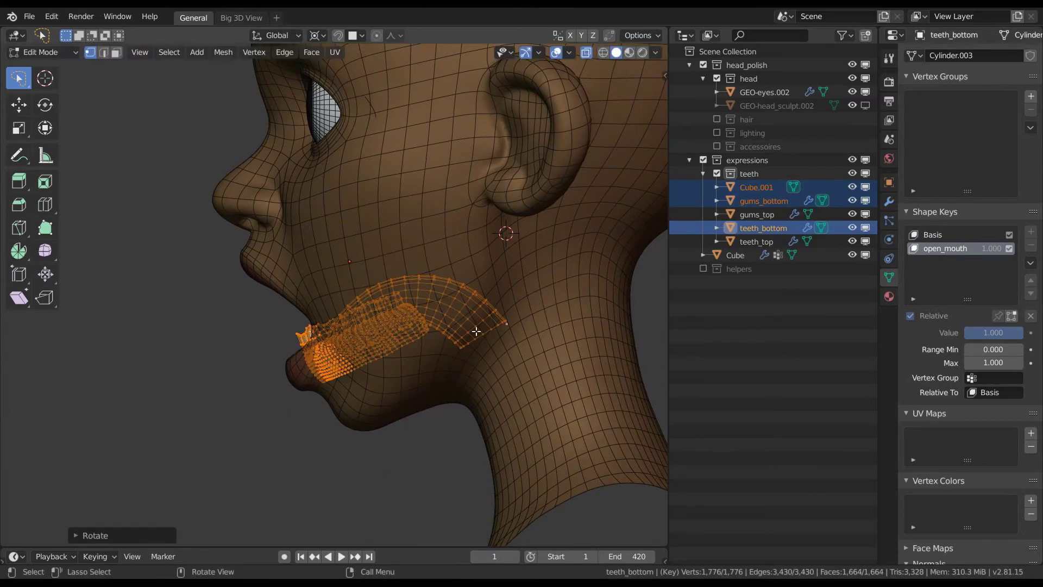
Step: Refine the tilt of the combined lower teeth, gums and Cube.001 geometry by rotating it about the X axis
key("KP_1")
key("Tab")
key("shift+alt+z")
middle_click_drag(513, 325, 576, 324, "ctrl")
key("Tab")
key("r")
key("x")
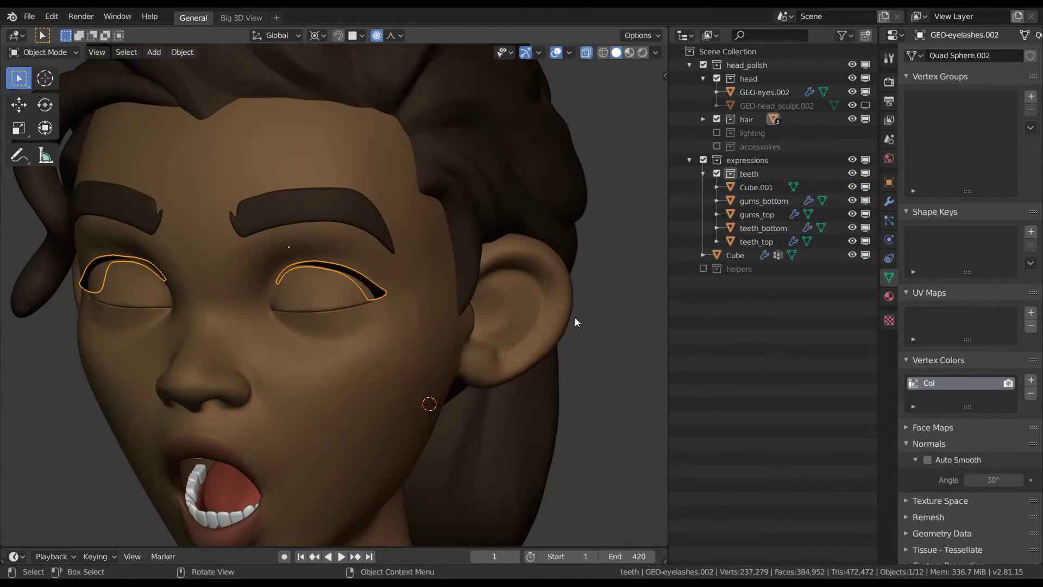
Step: Add a Basis and a closed_eyes shape key to the eyelashes and set the closed_eyes value to 1.000
left_click(1031, 231)
left_click(1030, 232)
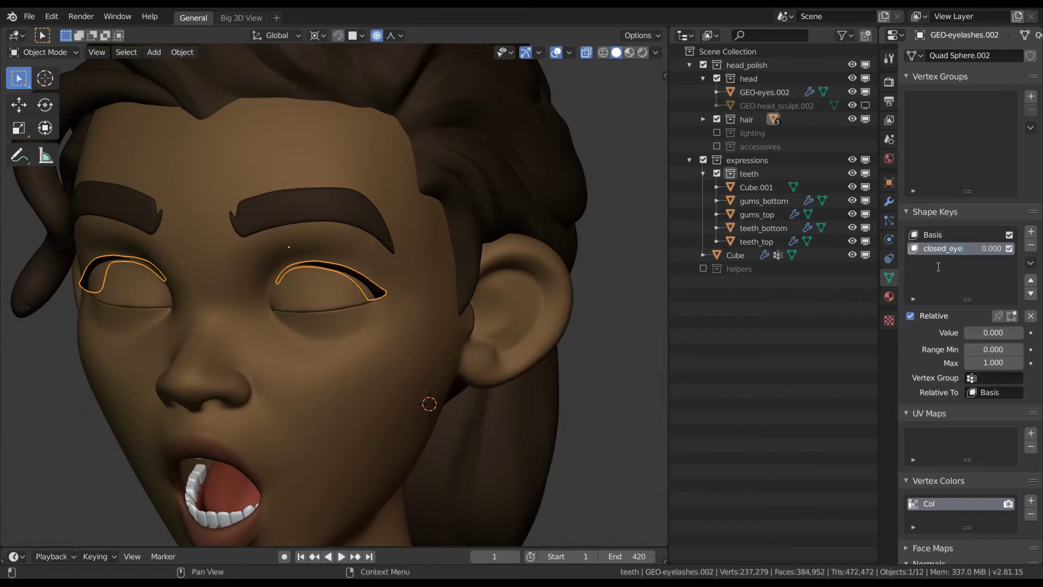
left_click_drag(972, 333, 1021, 333)
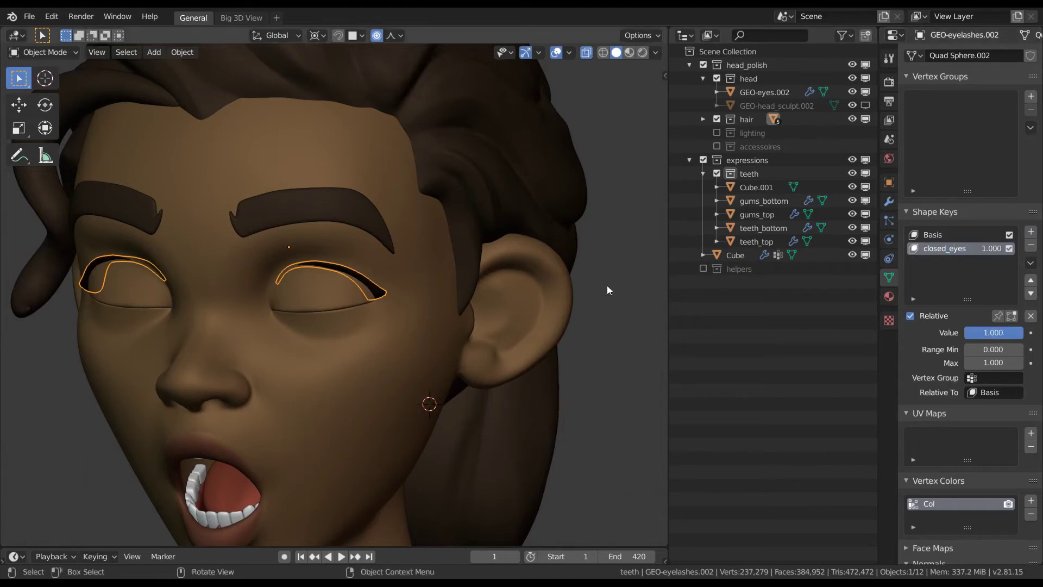
Step: Hide the head mesh and snap the 3D cursor to the center of GEO-eyes.002
middle_click_drag(373, 307, 446, 253, "alt")
scroll(445, 253, "up", 4)
key("ctrl+Tab")
left_click(481, 285)
middle_click_drag(518, 240, 454, 261, "shift")
key("Tab")
left_click(470, 272)
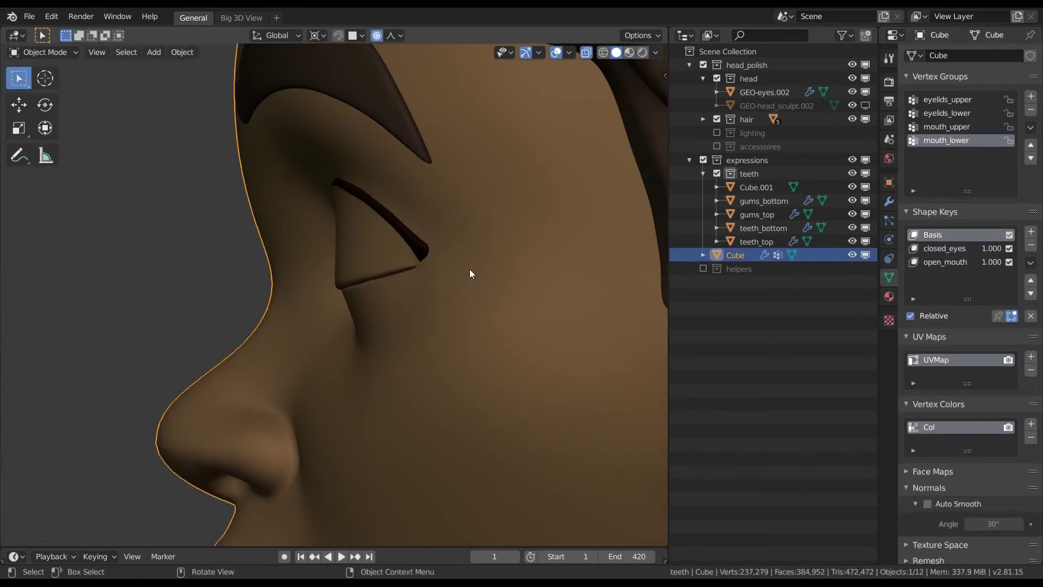
key("h")
left_click(469, 262)
key("shift+s")
left_click(465, 352)
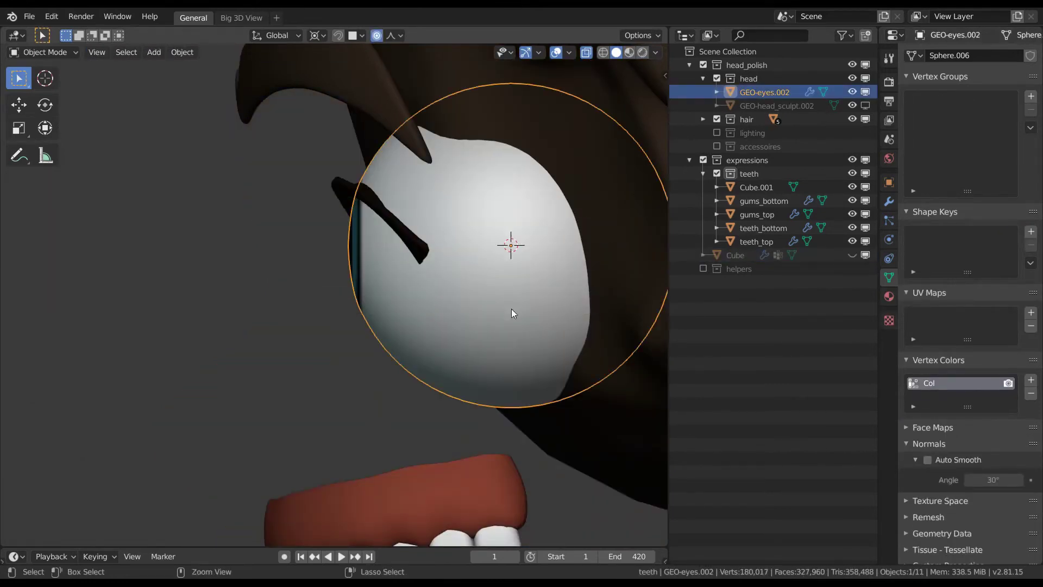
Step: Unhide the head and set the pivot point to 3D Cursor while editing the GEO-eyelashes.002 geometry
middle_click_drag(511, 309, 519, 275)
key("alt+h")
left_click(385, 246)
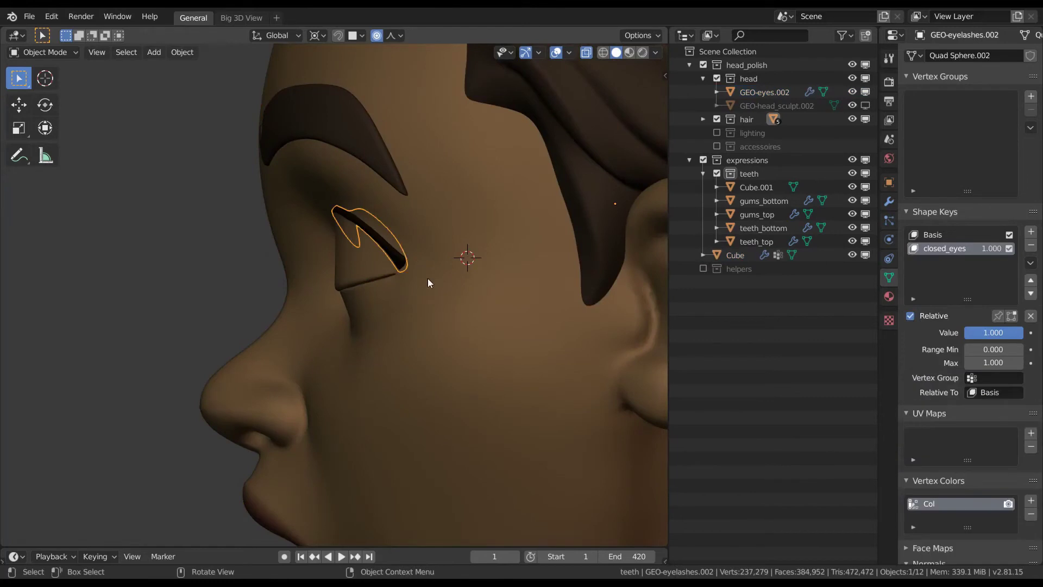
key("Tab")
key("period")
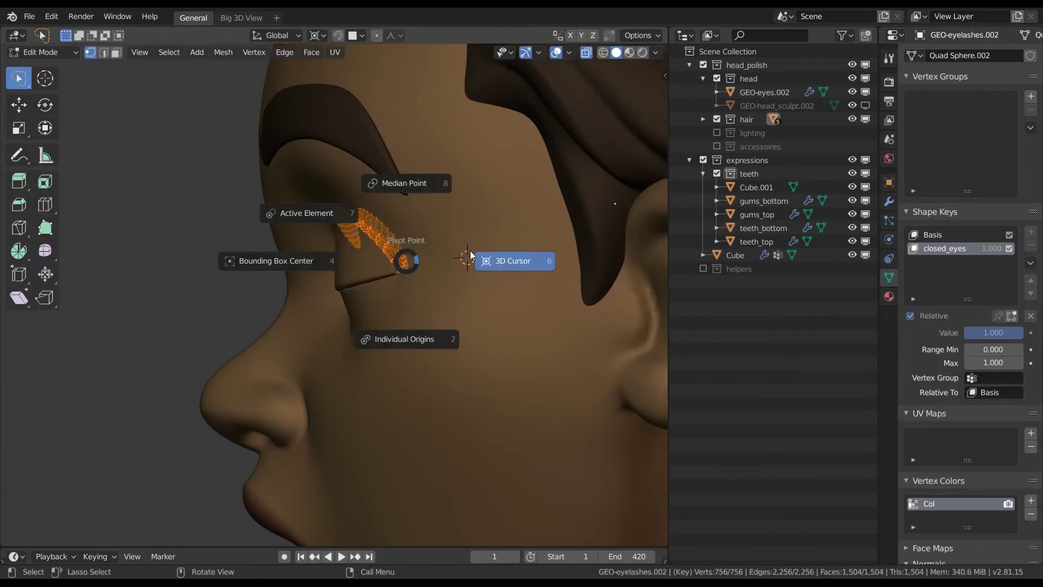
left_click(547, 256)
Step: Rotate the eyelashes down around the 3D cursor in side view until they meet the closed eyelid line
middle_click_drag(474, 258, 517, 314, "ctrl")
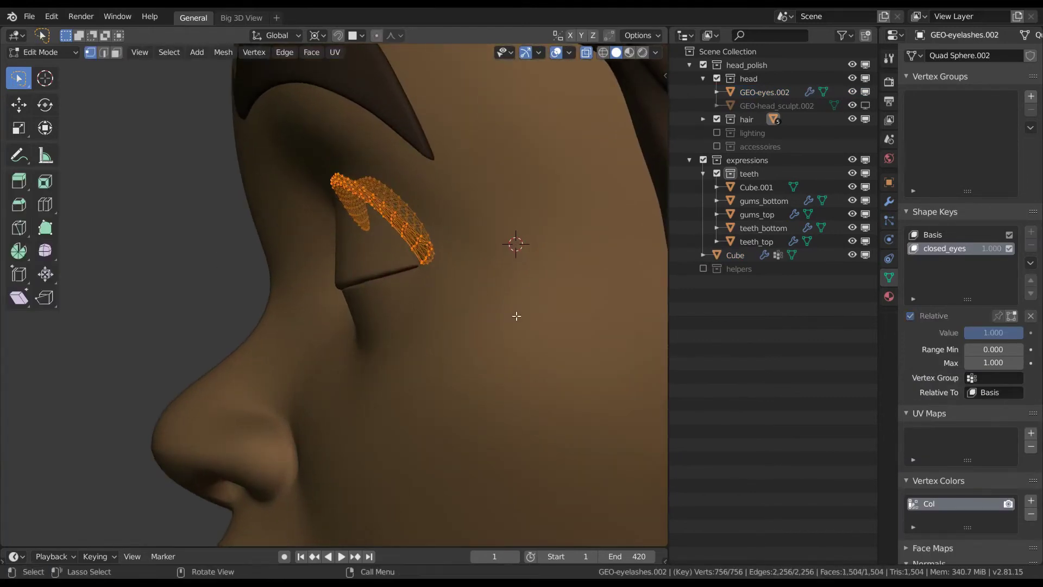
key("r")
right_click(526, 280)
key("r")
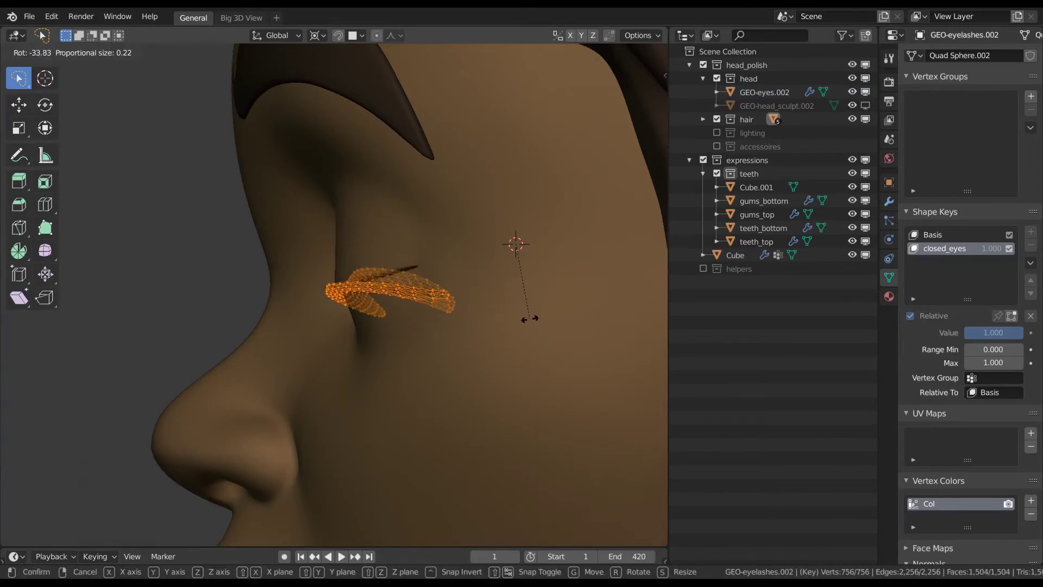
left_click(522, 322)
middle_click_drag(520, 353, 487, 310, "alt")
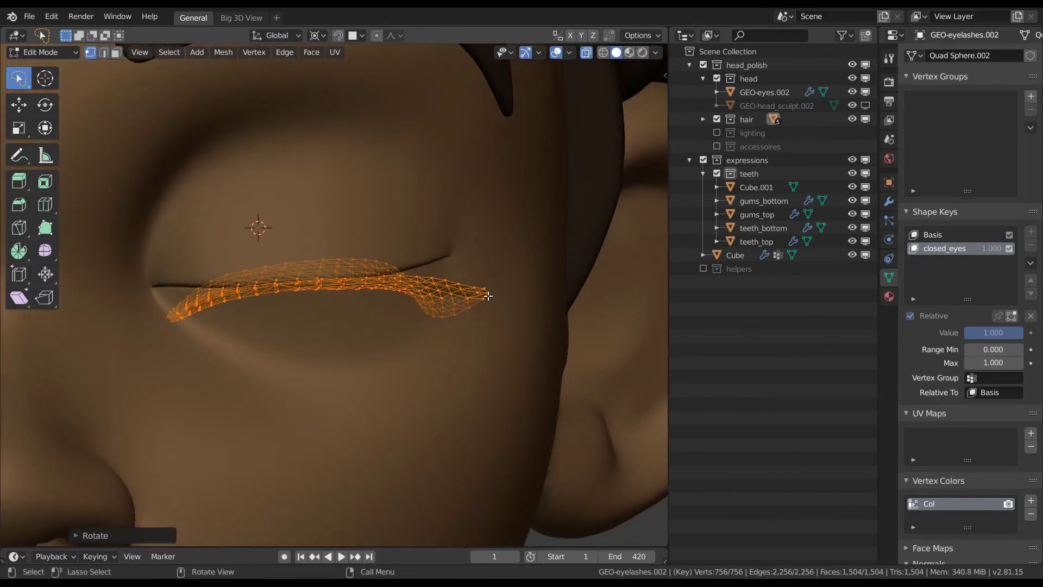
middle_click_drag(409, 282, 480, 308, "alt")
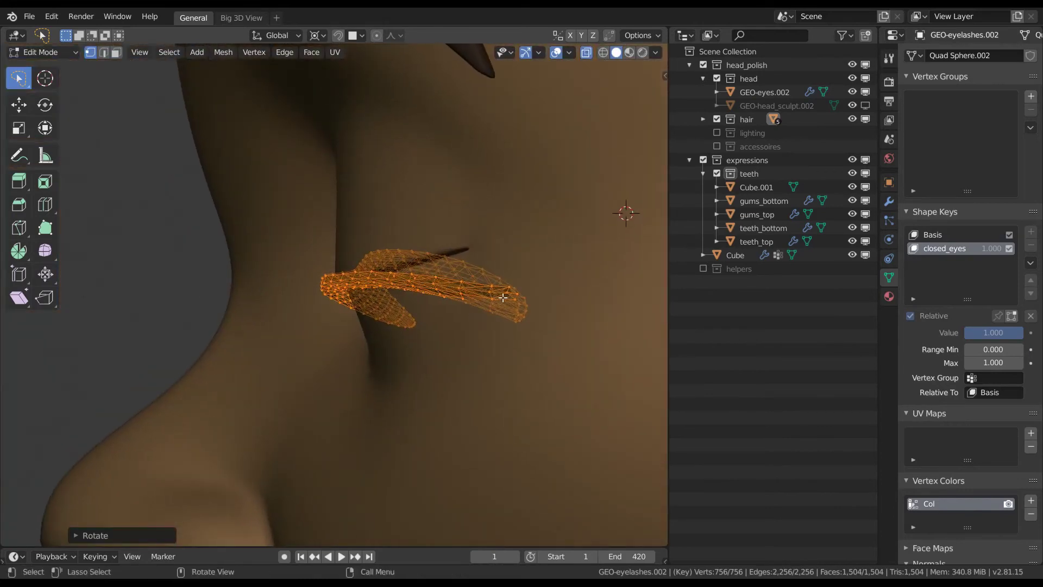
key("r")
left_click(571, 316)
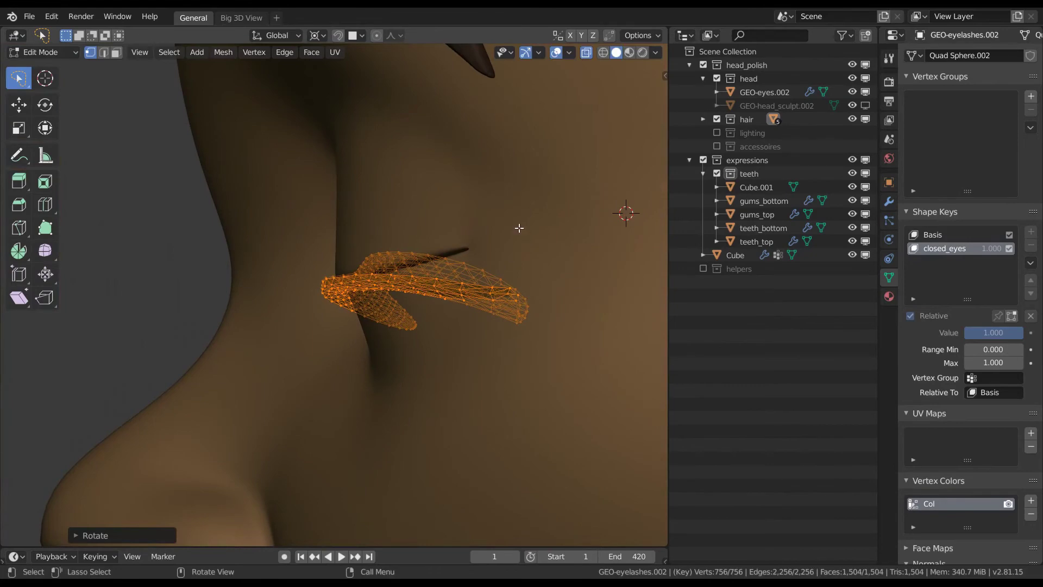
Step: Turn off X-ray and fine-tune the eyelashes' angle by rotating them about the X axis
middle_click_drag(424, 256, 459, 305)
key("alt+z")
mouse_move(456, 367)
middle_mouse_down()
mouse_move(580, 317)
mouse_move(563, 307)
mouse_move(599, 270)
mouse_move(540, 272)
mouse_move(522, 227)
middle_mouse_up()
key("r")
key("x")
left_click(585, 327)
Step: Sculpt the eyelashes with the elastic deform brush, lifting their outer part toward the closed eyelid crease
key("ctrl+Tab")
left_click(543, 302)
middle_click_drag(471, 281, 493, 282)
key("f")
left_click(532, 282)
left_click_drag(446, 282, 452, 256)
left_click_drag(401, 289, 396, 277)
key("f")
left_click(584, 266)
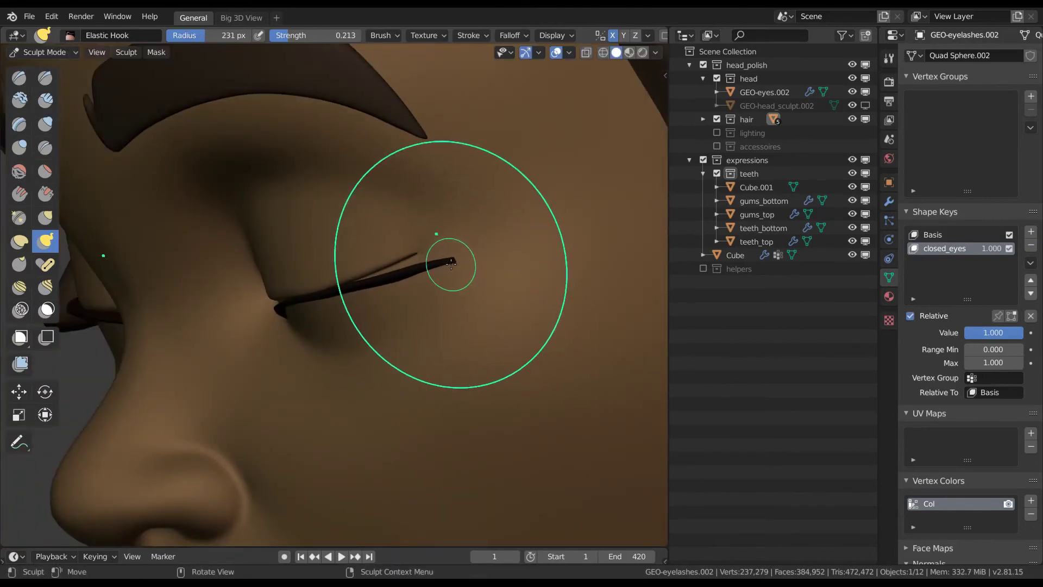
Step: Pull the outer lash ends with the Snake Hook brush and shape the lashes along the eyelid with the Grab brush
key("k")
mouse_move(452, 263)
left_mouse_down()
mouse_move(441, 242)
mouse_move(445, 257)
left_mouse_up()
key("f")
left_click(502, 276)
key("g")
mouse_move(305, 267)
middle_mouse_down()
mouse_move(375, 270)
mouse_move(435, 255)
mouse_move(402, 219)
middle_mouse_up()
scroll(403, 219, "up", 1)
left_click_drag(414, 242, 394, 229)
scroll(389, 250, "down", 2)
left_click_drag(385, 258, 379, 255)
Step: Adjust the eyelash curve with the Snake Hook brush so it sits closely against the closed lid
mouse_move(339, 309)
middle_mouse_down("shift")
mouse_move(382, 201)
mouse_move(375, 236)
mouse_move(387, 314)
middle_mouse_up("shift")
key("k")
scroll(387, 314, "up", 3)
left_click_drag(416, 309, 407, 325)
key("f")
left_click(380, 326)
middle_click_drag(413, 273, 440, 256)
middle_click_drag(433, 306, 413, 305)
key("f")
left_click(456, 301)
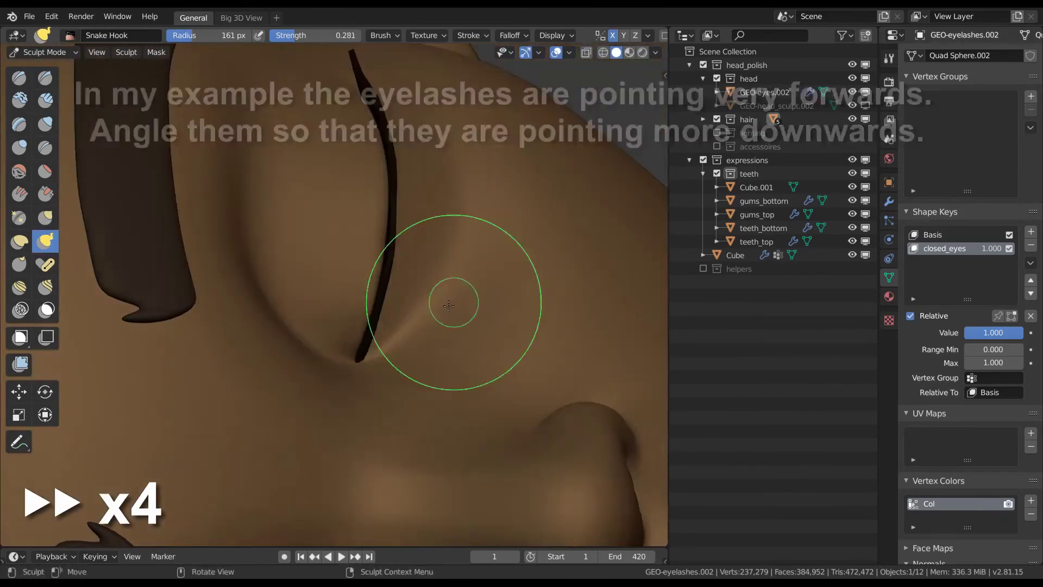
Step: Refine the eyelash contour with the Grab brush at varied radii and return to Object Mode
key("g")
middle_click_drag(387, 270, 409, 320)
scroll(408, 320, "down", 2)
scroll(413, 304, "up", 2)
key("f")
left_click(462, 271)
mouse_move(455, 207)
middle_mouse_down("shift")
mouse_move(459, 268)
mouse_move(517, 213)
mouse_move(469, 200)
middle_mouse_up("shift")
key("f")
left_click(507, 213)
scroll(455, 289, "down", 6)
key("ctrl+Tab")
Step: Examine how the lashes fit the closed lids by toggling and varying the head's closed_eyes shape key
middle_click_drag(472, 315, 479, 265)
key("alt+a")
scroll(478, 287, "up", 2)
middle_click_drag(476, 306, 441, 277)
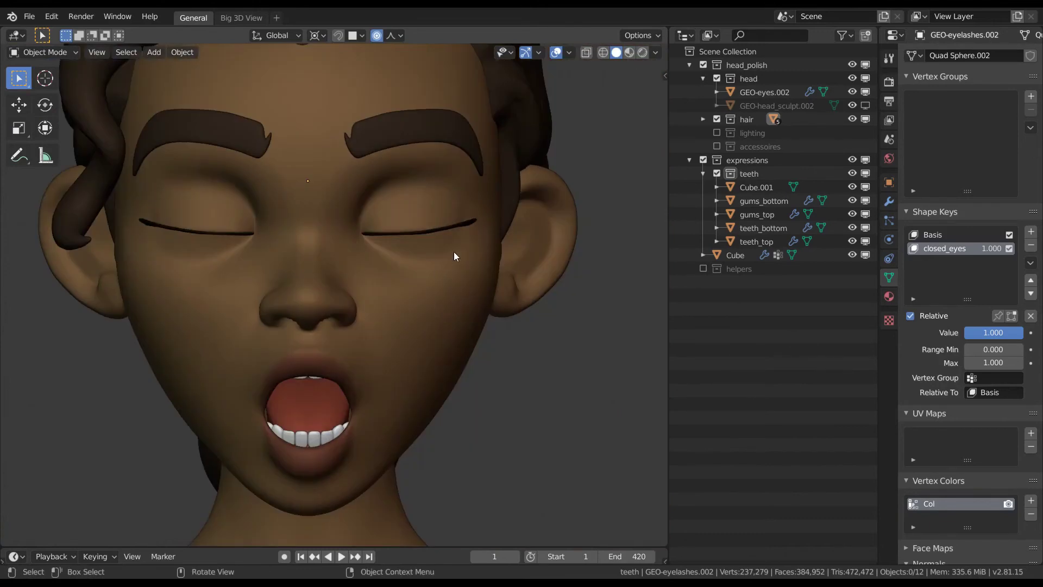
middle_click_drag(454, 252, 465, 275, "ctrl")
mouse_move(439, 315)
middle_mouse_down()
mouse_move(396, 306)
mouse_move(444, 313)
middle_mouse_up()
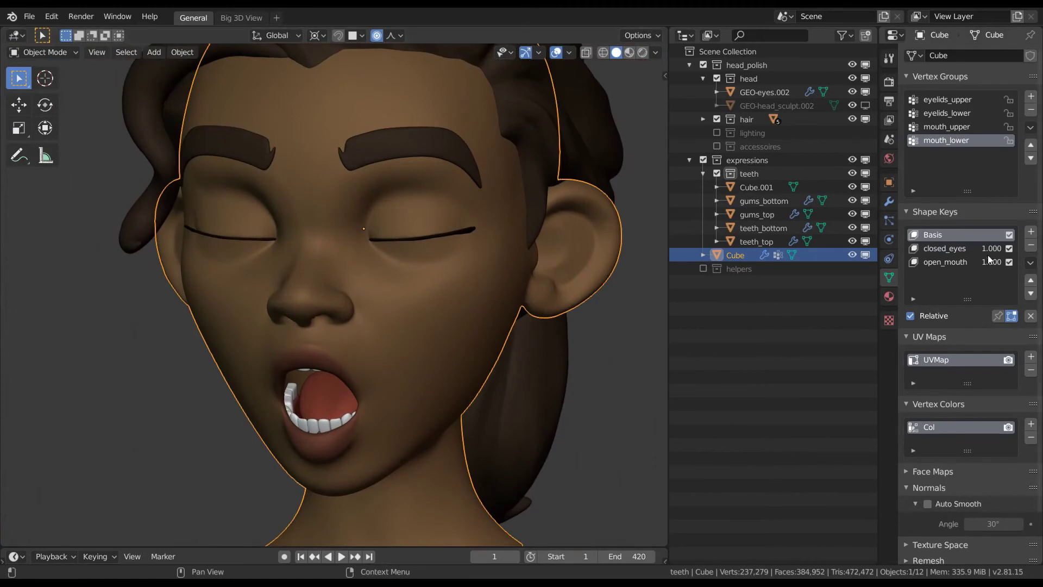
left_click(1009, 248)
left_click(1009, 248)
left_click(1010, 249)
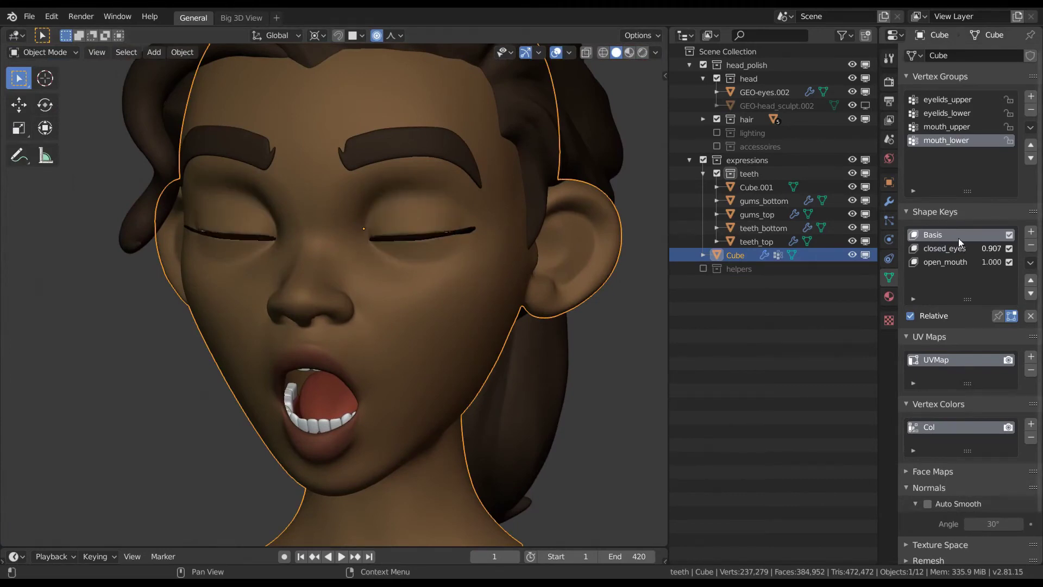
left_click_drag(989, 248, 1031, 247)
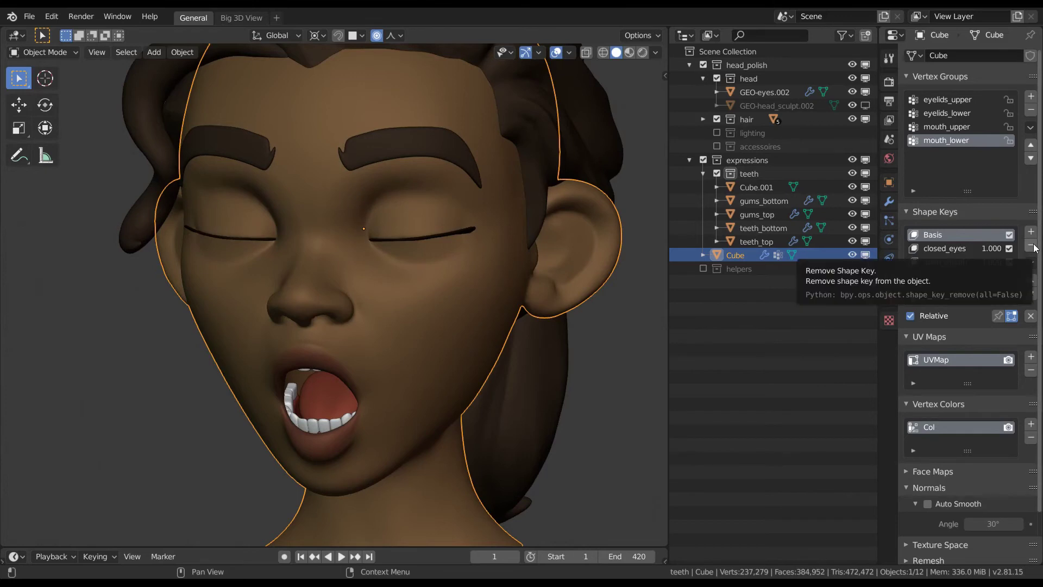
left_click(455, 269)
mouse_move(484, 257)
middle_mouse_down("shift")
mouse_move(481, 279)
mouse_move(475, 262)
middle_mouse_up("shift")
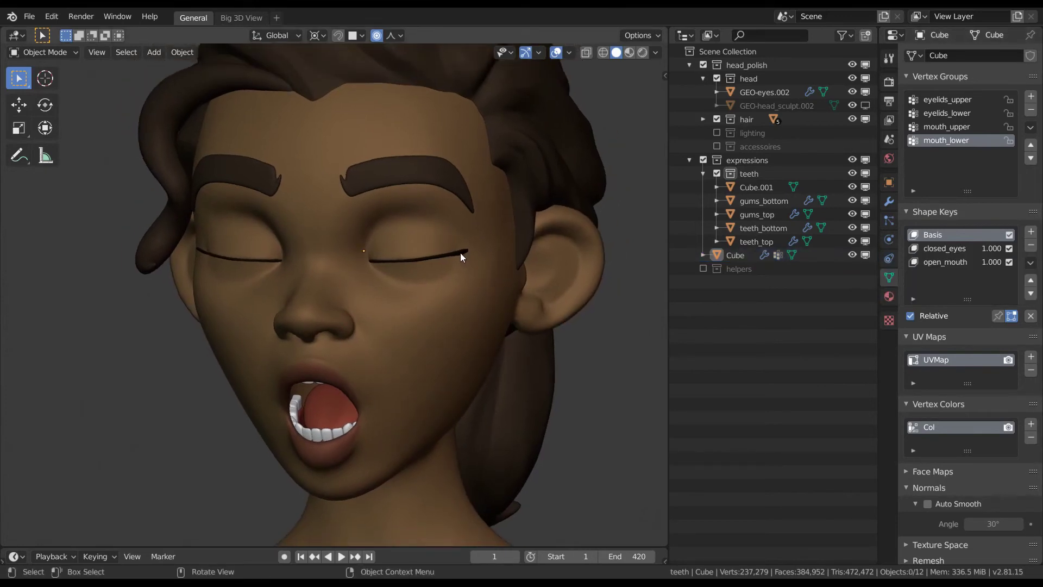
left_click(461, 253)
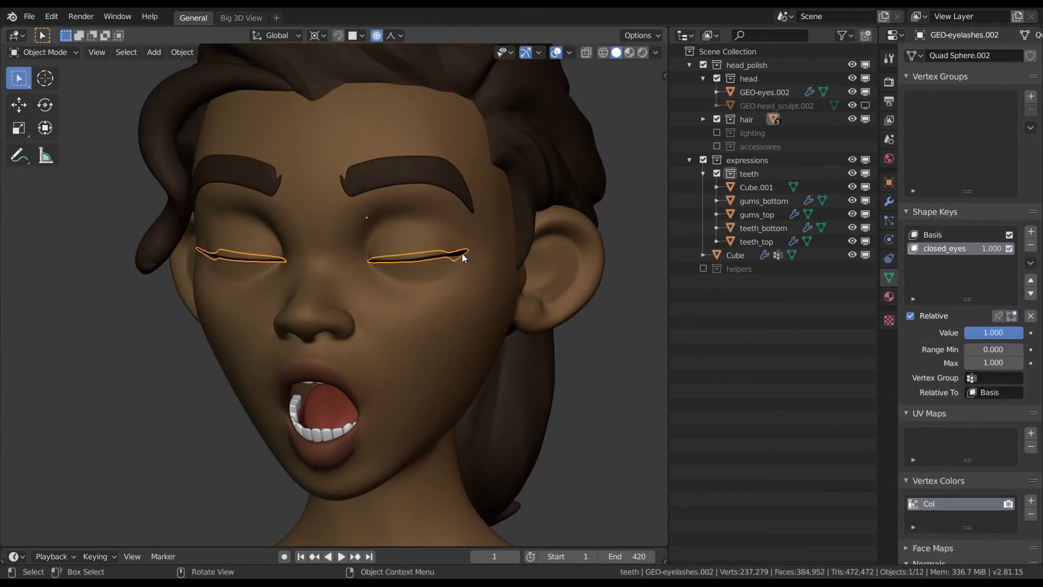
Step: Expand the head object's data to its shape keys in the outliner and copy the data path of its closed_eyes value
left_click(455, 337)
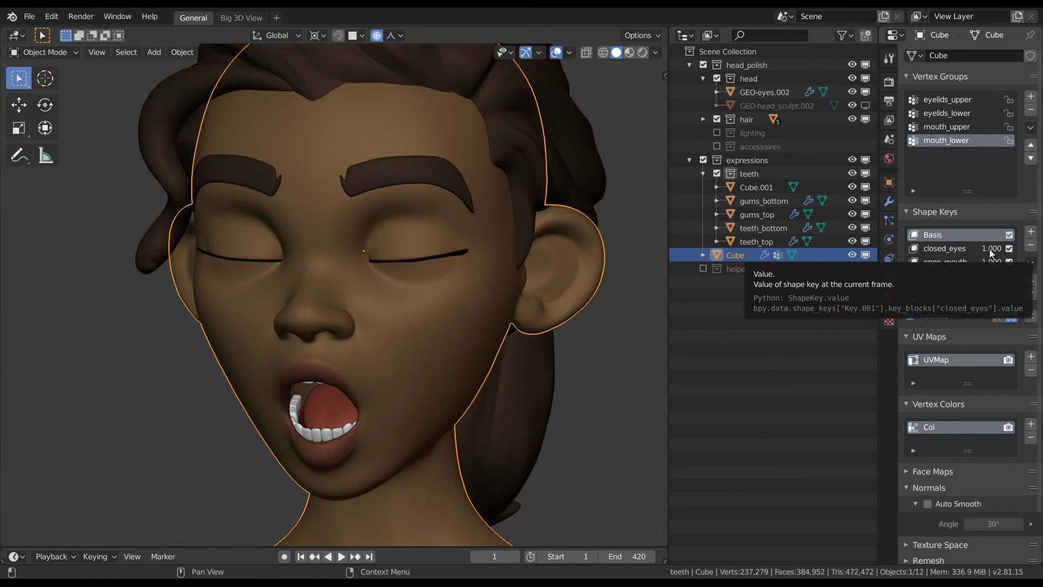
left_click(703, 255)
left_click(718, 269)
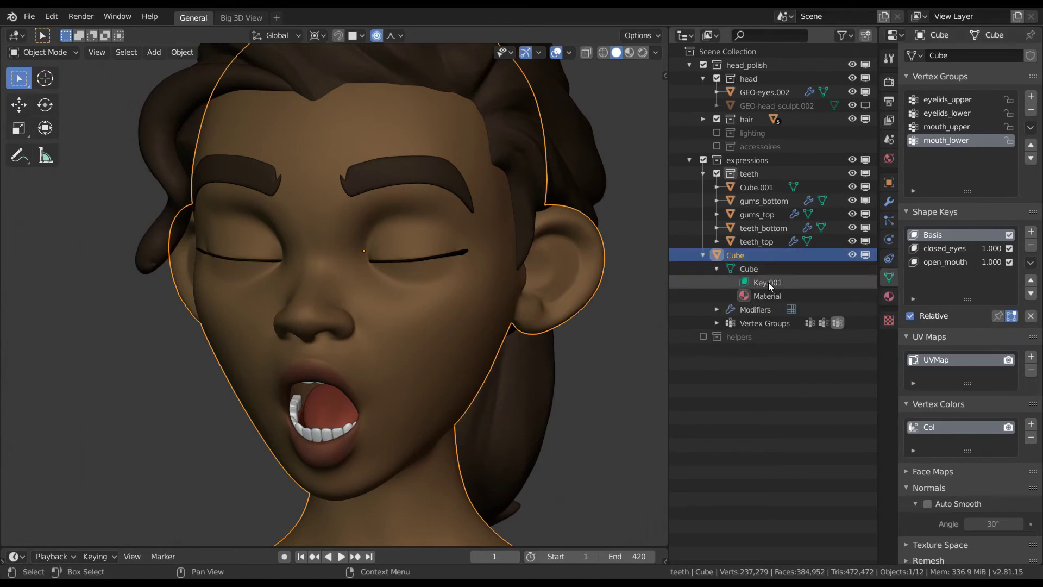
right_click(992, 251)
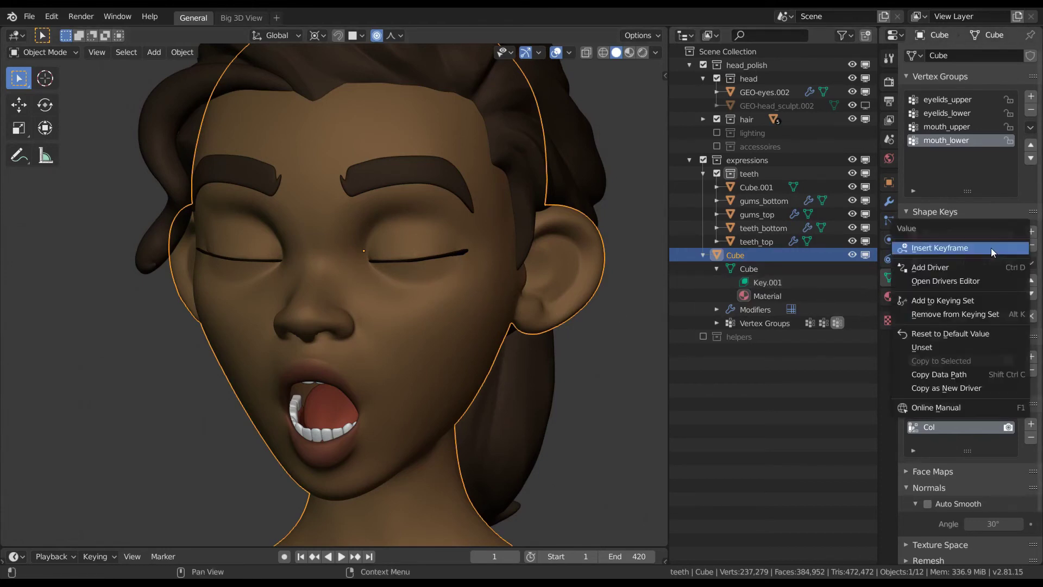
left_click(969, 377)
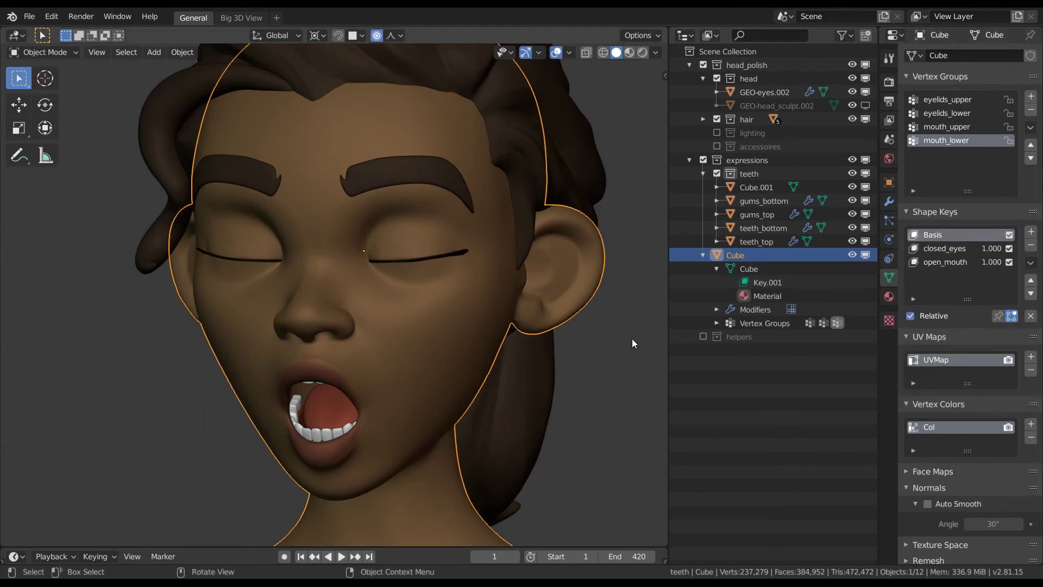
Step: Add a driver to the eyelashes' closed_eyes value and move its settings popup over the viewport
left_click(455, 253)
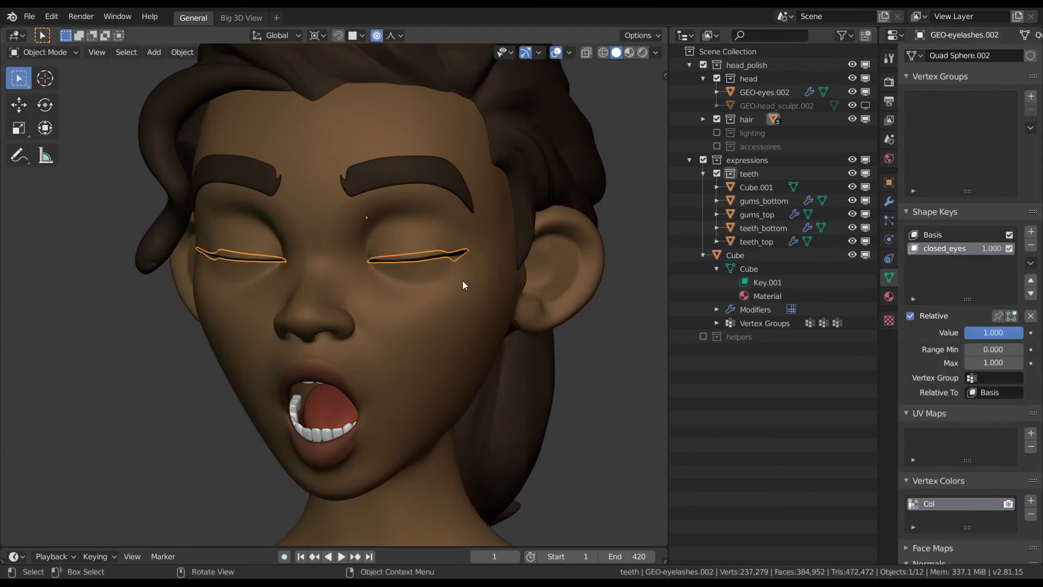
right_click(992, 248)
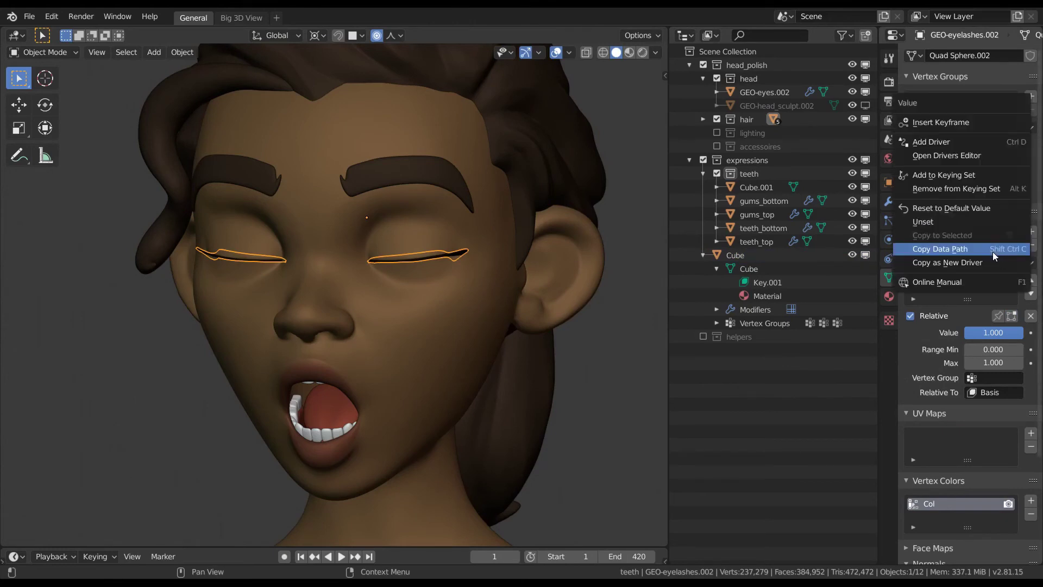
left_click(943, 142)
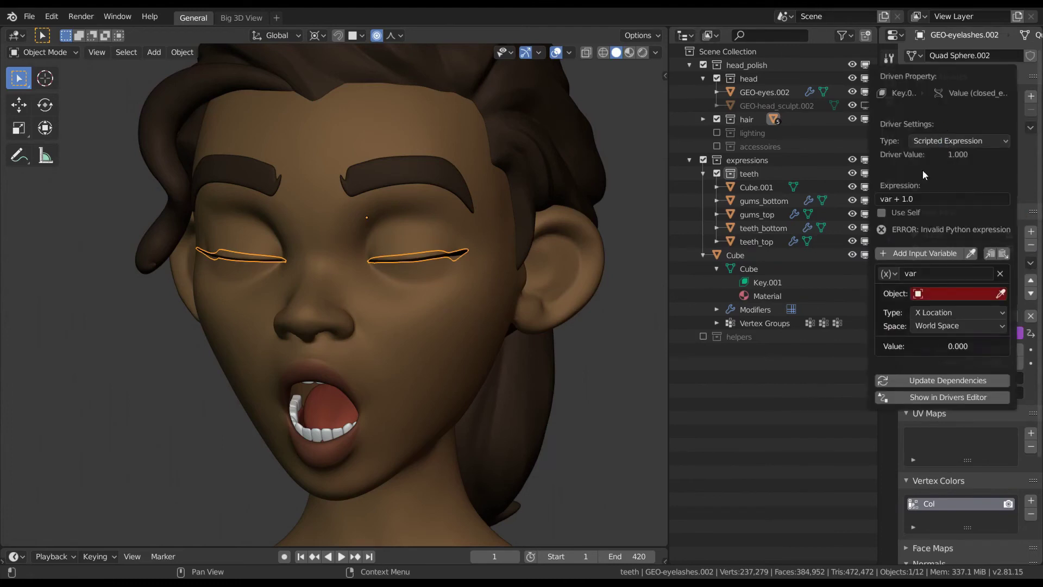
left_click_drag(941, 72, 583, 165)
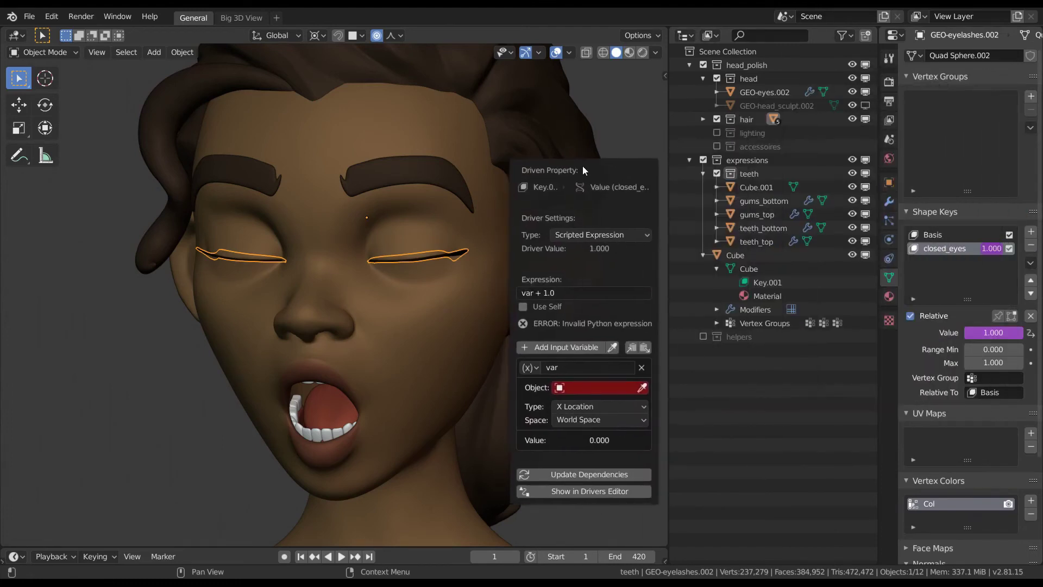
Step: Set the scripted expression of the eyelashes' closed_eyes driver to var + 0.0
left_click(546, 293)
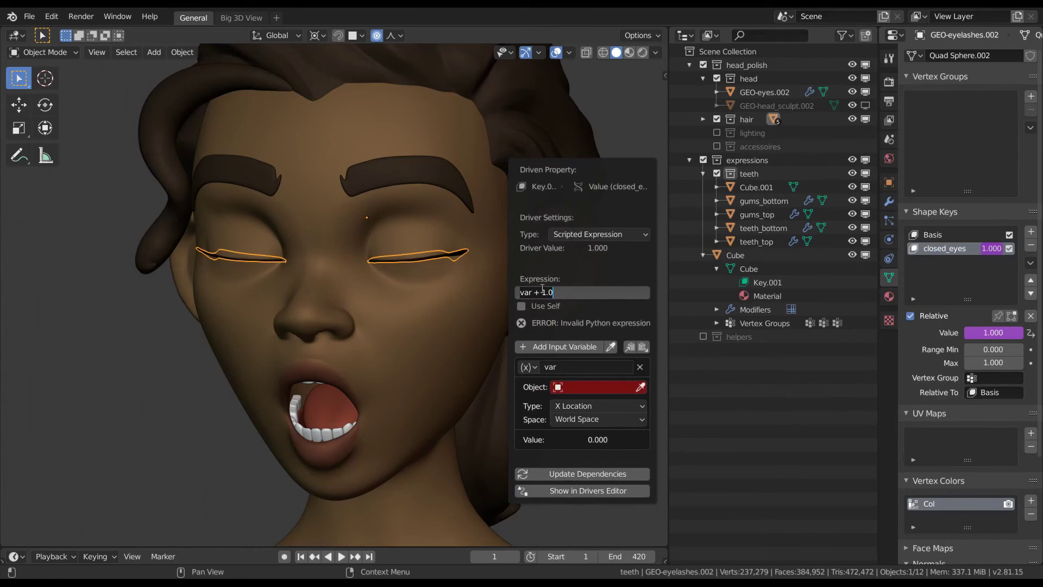
left_click(545, 292)
key("BackSpace")
type("0")
key("Return")
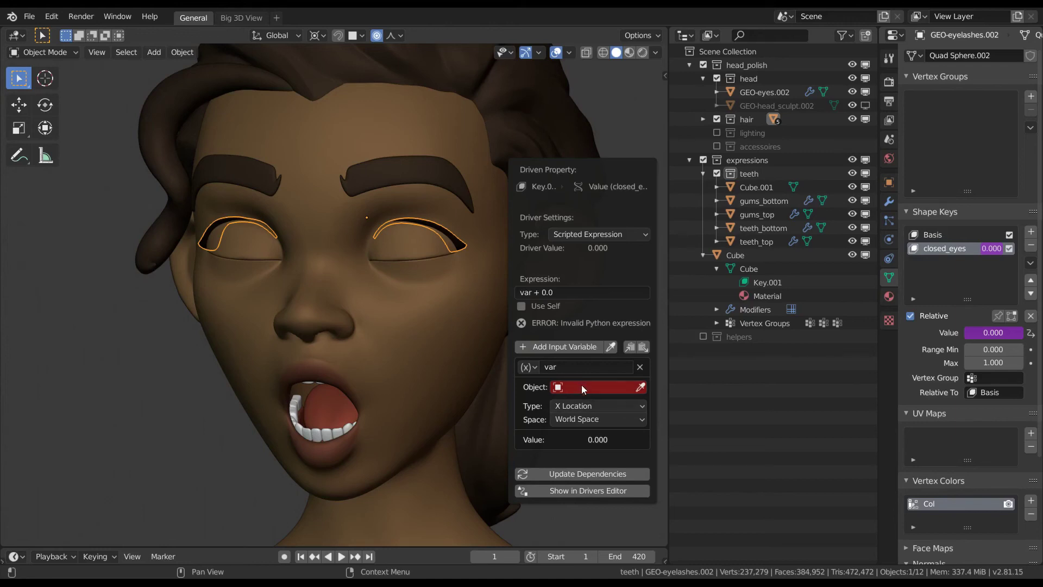
Step: Make the driver variable a Single Property that reads the copied closed_eyes data path from the shape key block Key.001
left_click(528, 368)
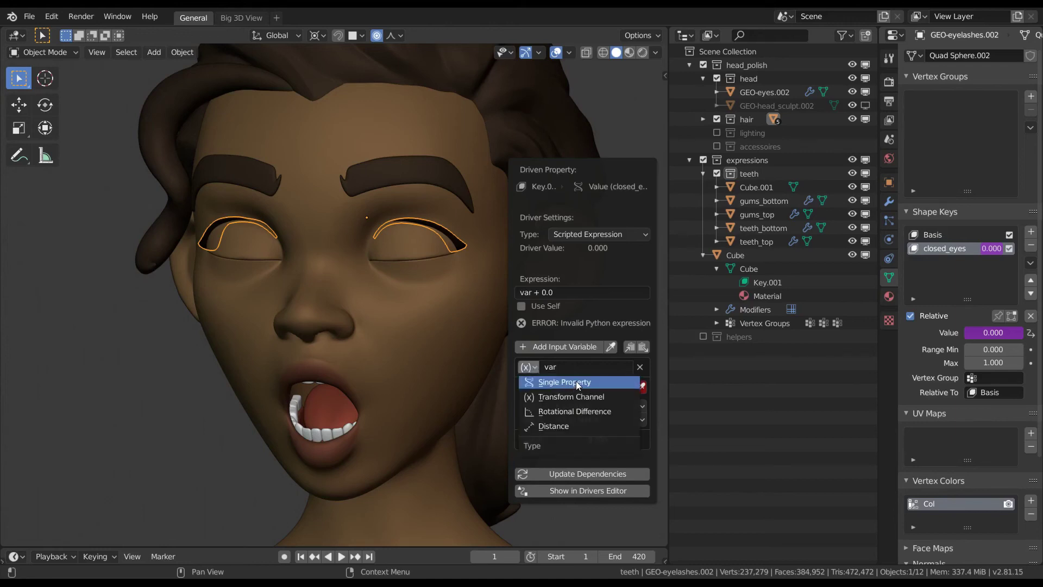
left_click(576, 382)
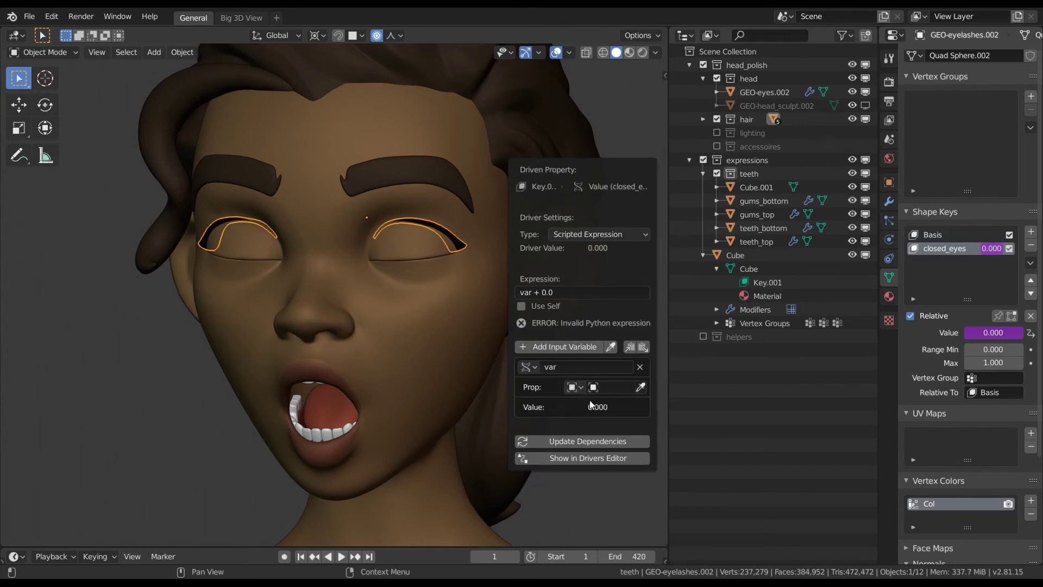
left_click(573, 387)
left_click(574, 387)
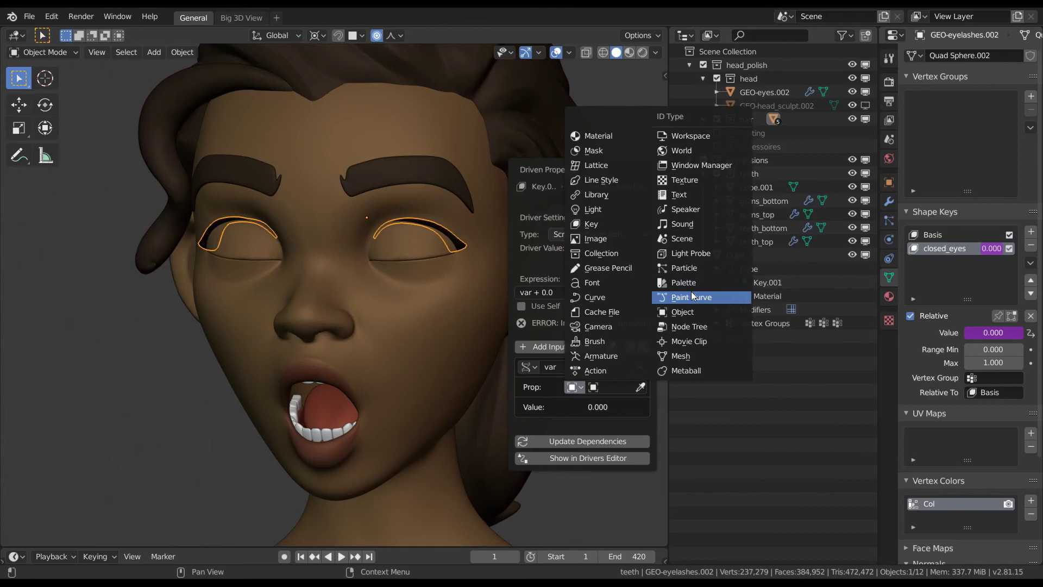
left_click(607, 223)
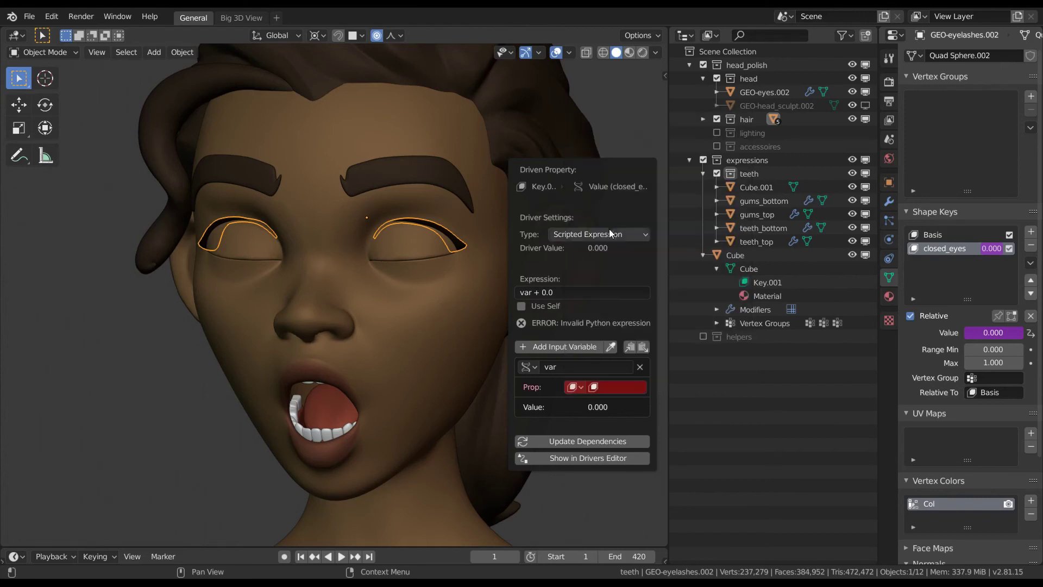
left_click(613, 387)
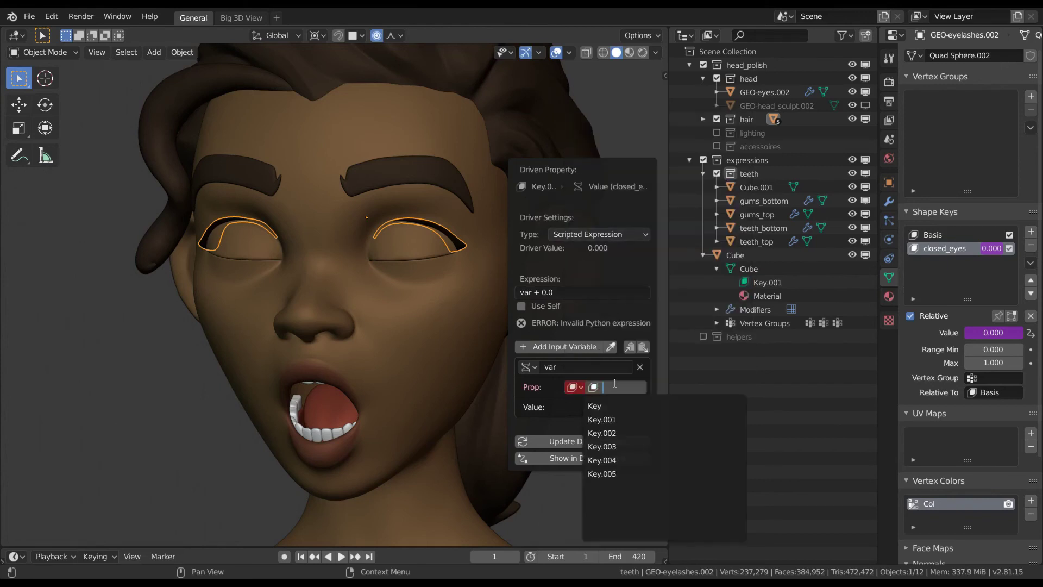
left_click(623, 419)
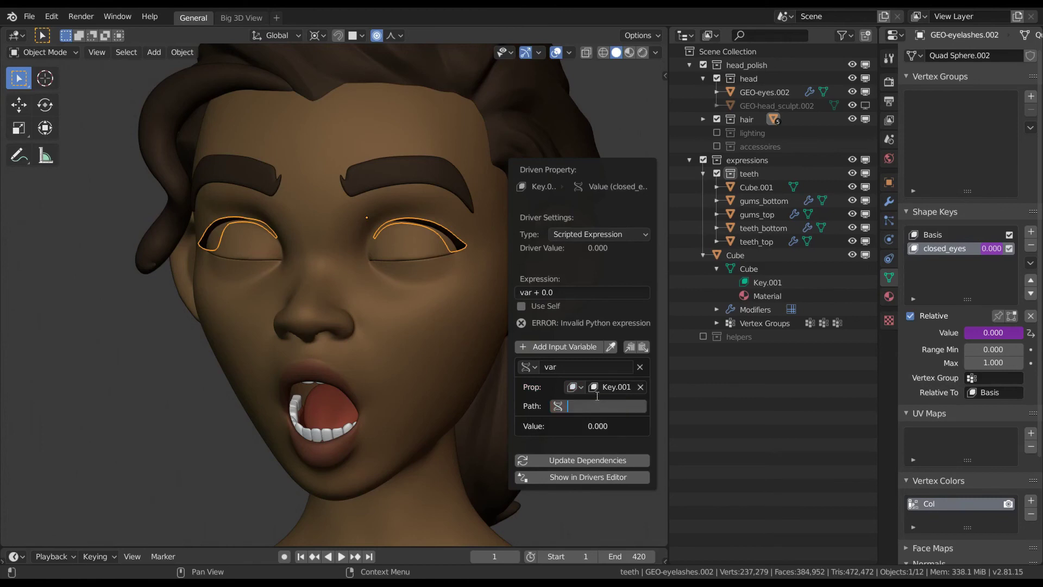
key("ctrl+v")
key("Return")
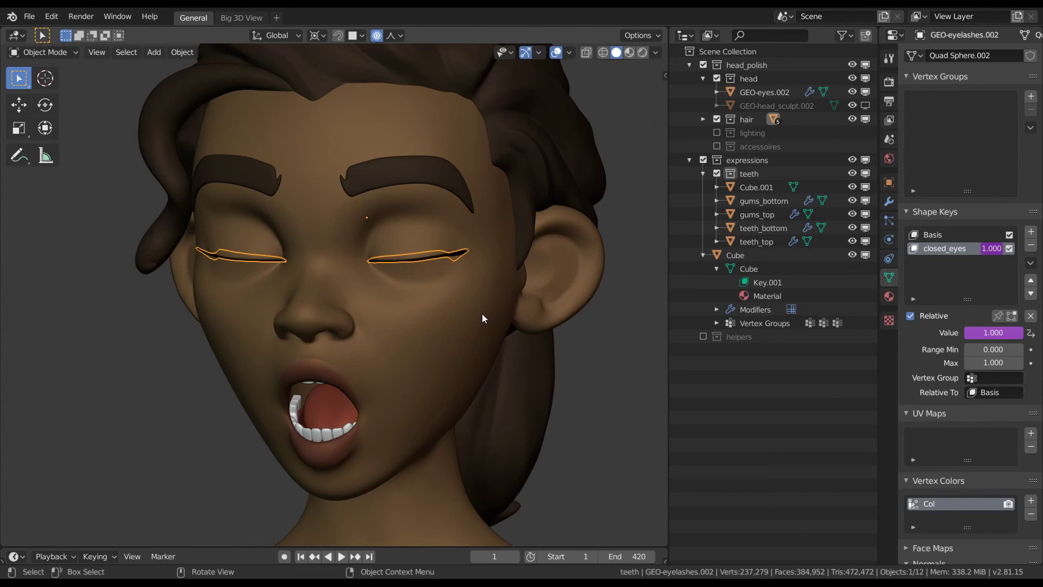
Step: Set the head's closed_eyes shape key to 0 and copy the data path of its open_mouth value
left_click(482, 314)
left_click_drag(985, 251, 951, 240)
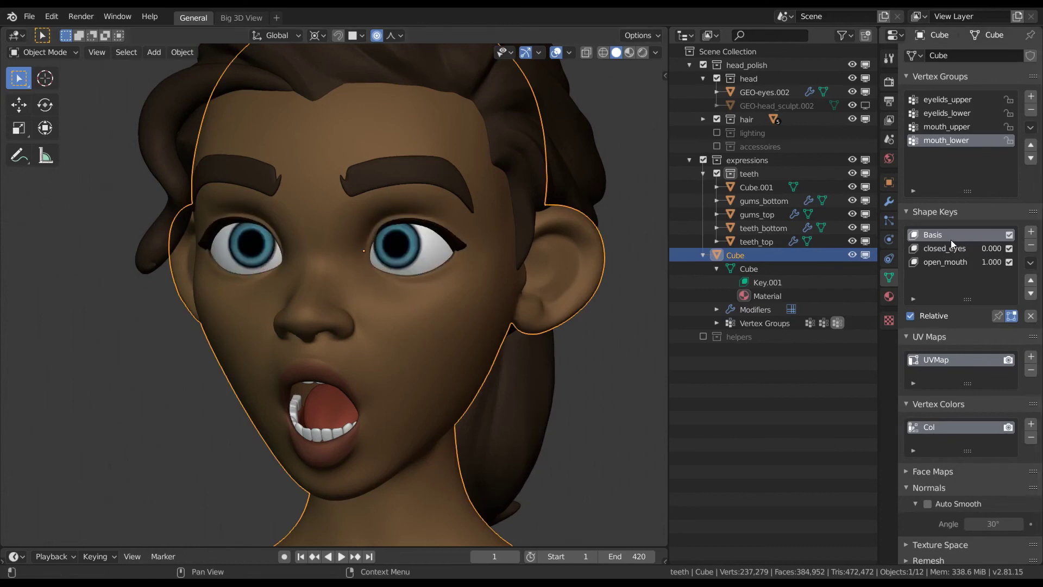
middle_click_drag(360, 398, 384, 367, "shift")
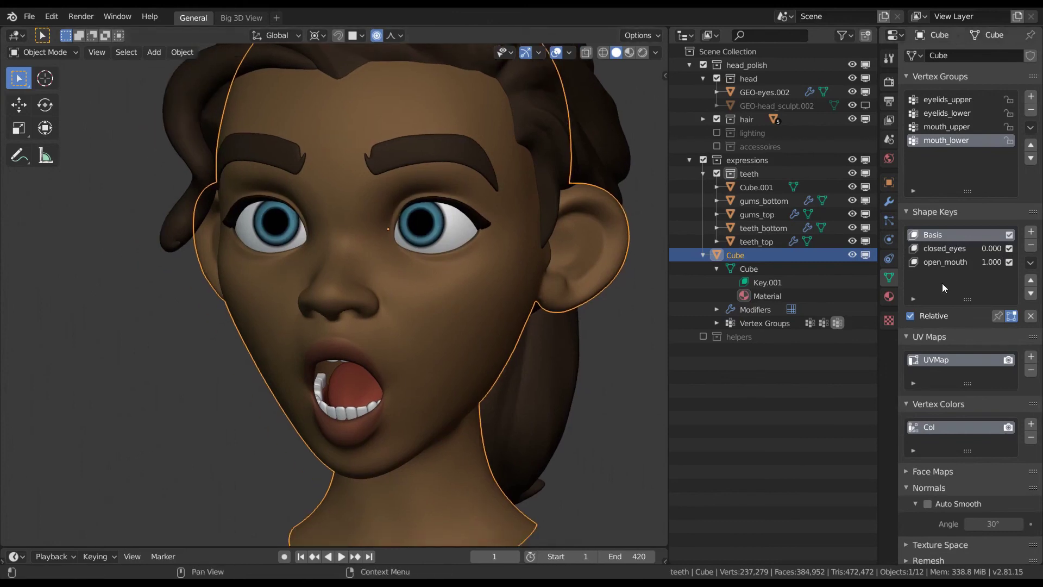
left_click(958, 265)
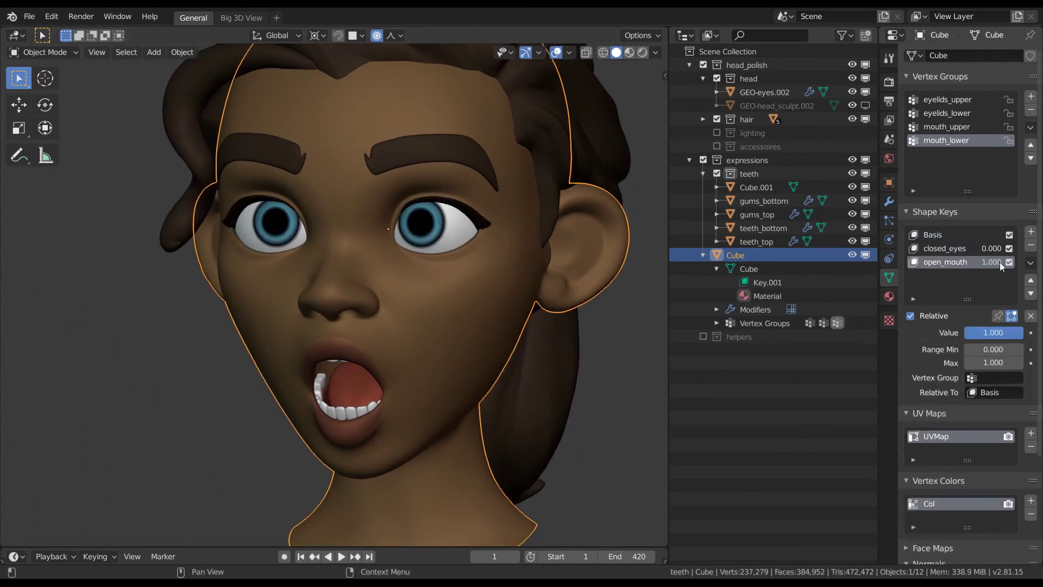
right_click(994, 262)
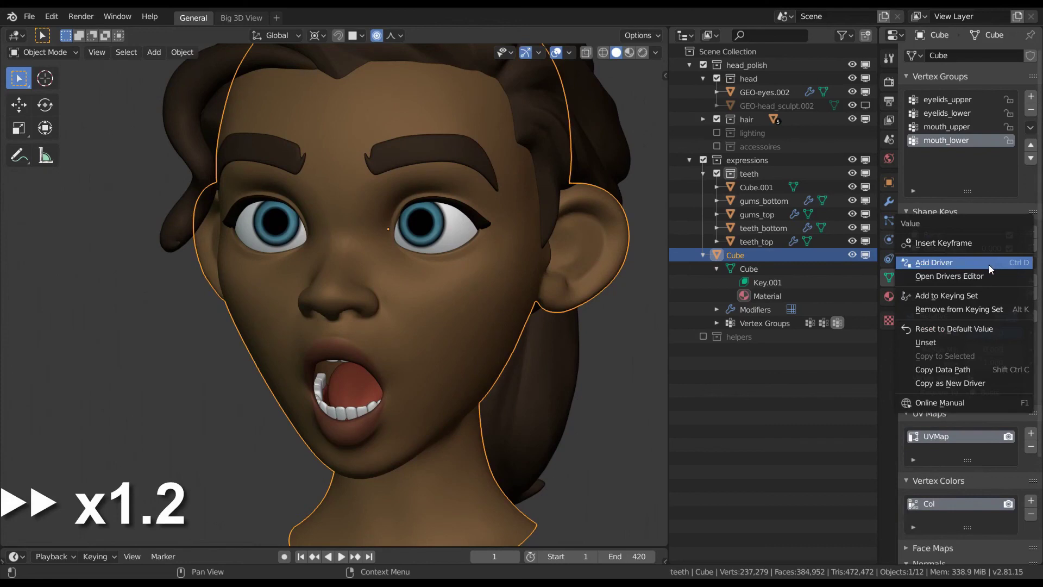
left_click(964, 369)
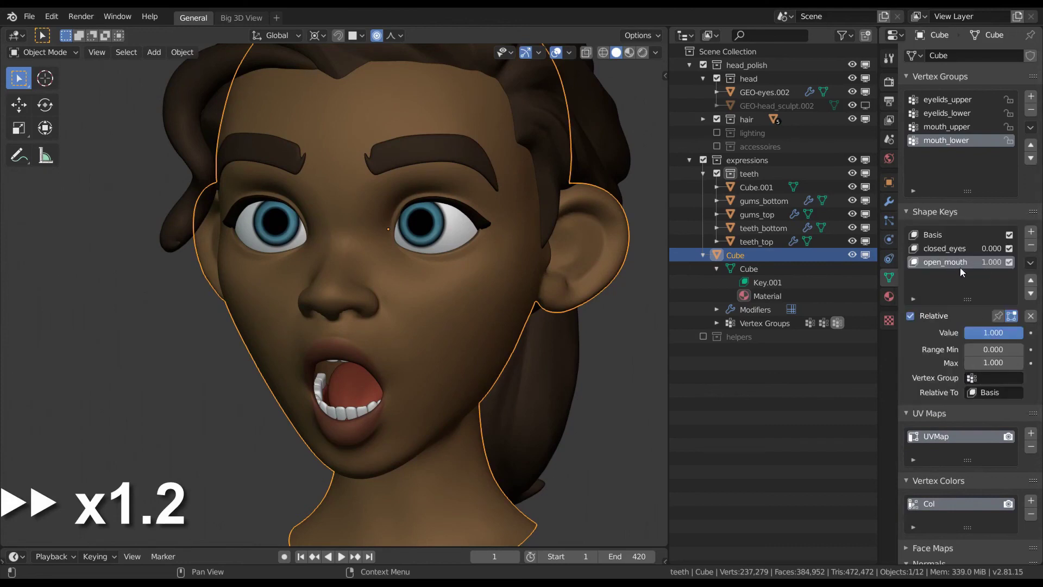
Step: Hide the head mesh and add a driver to the open_mouth value of the bottom teeth
middle_click_drag(359, 415, 377, 371)
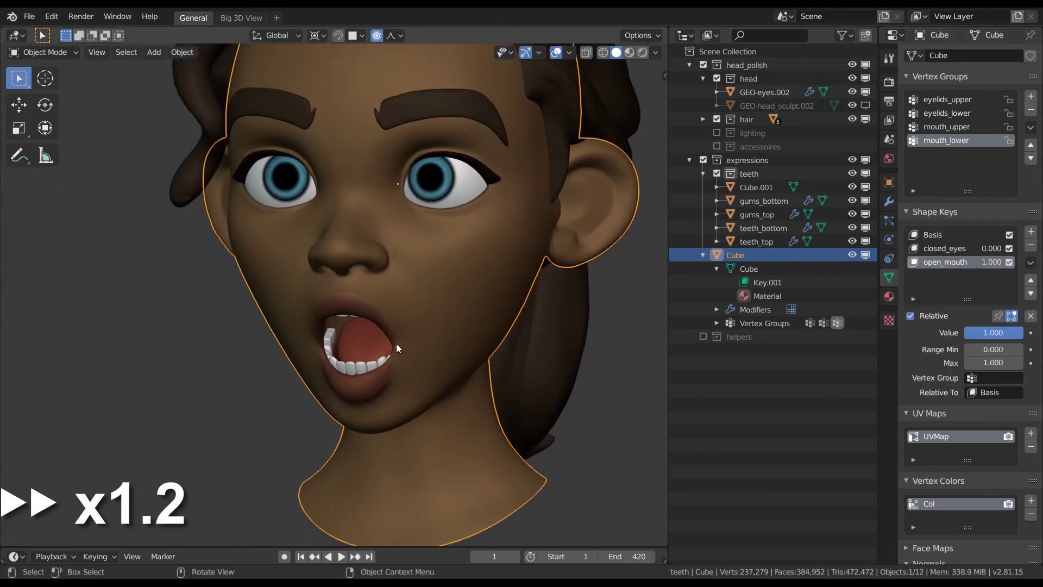
key("h")
left_click(371, 363)
key("KP_Decimal")
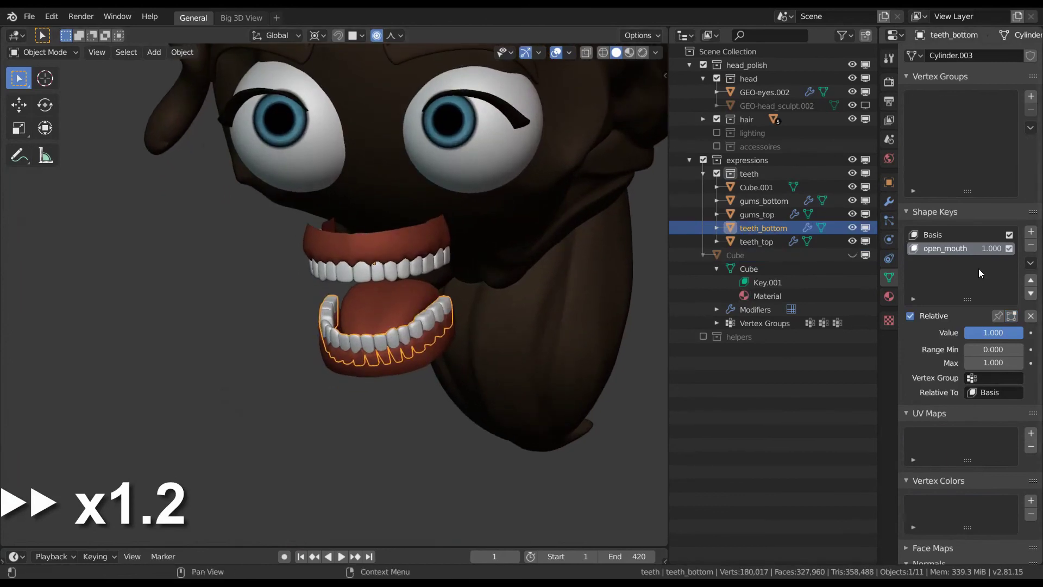
right_click(993, 249)
left_click(942, 143)
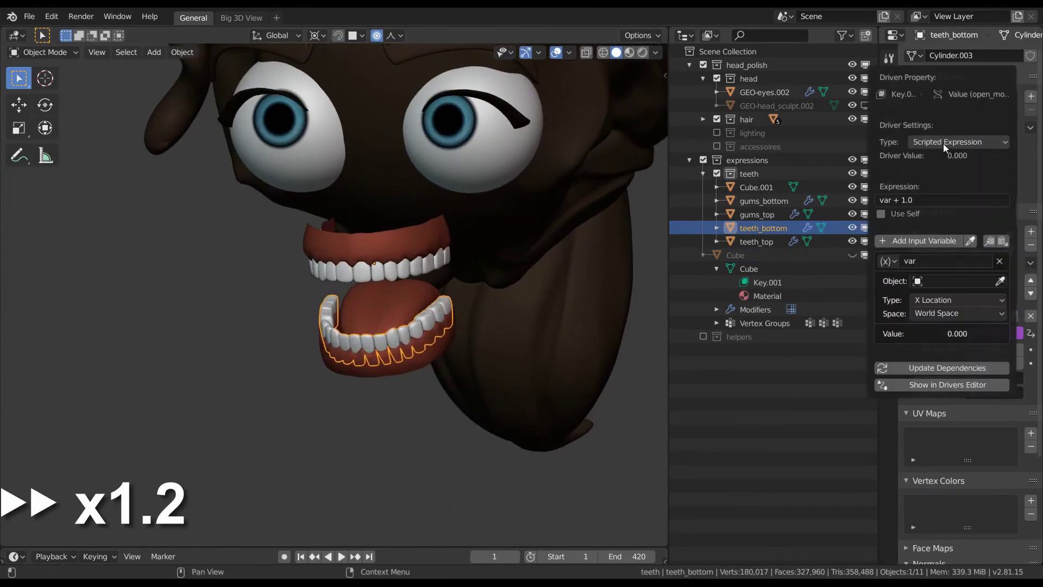
Step: Set the scripted expression of the bottom teeth's open_mouth driver to var + 0.0
left_click(911, 200)
left_click(902, 200)
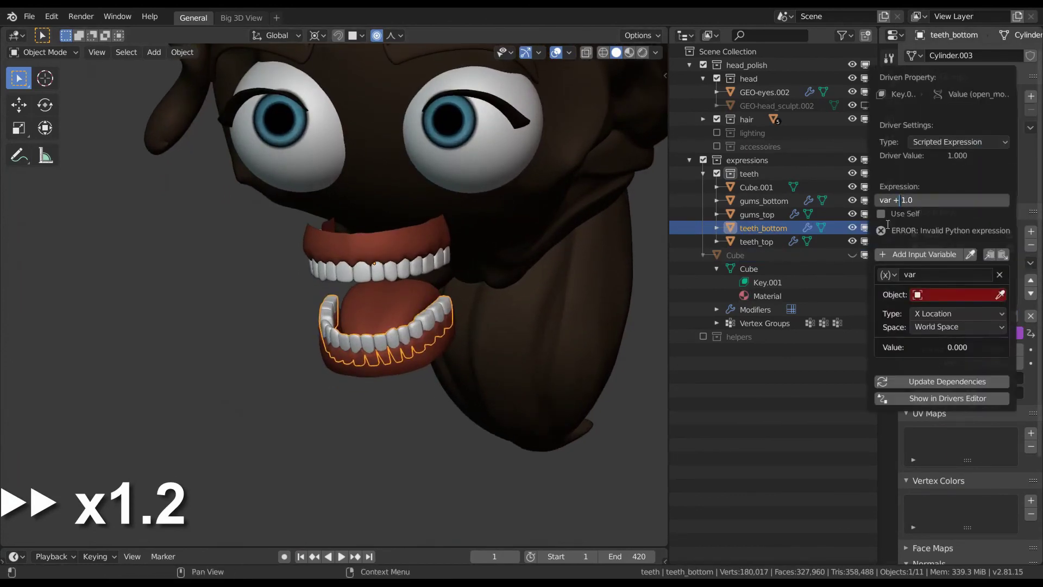
key("Delete")
type("0")
key("Return")
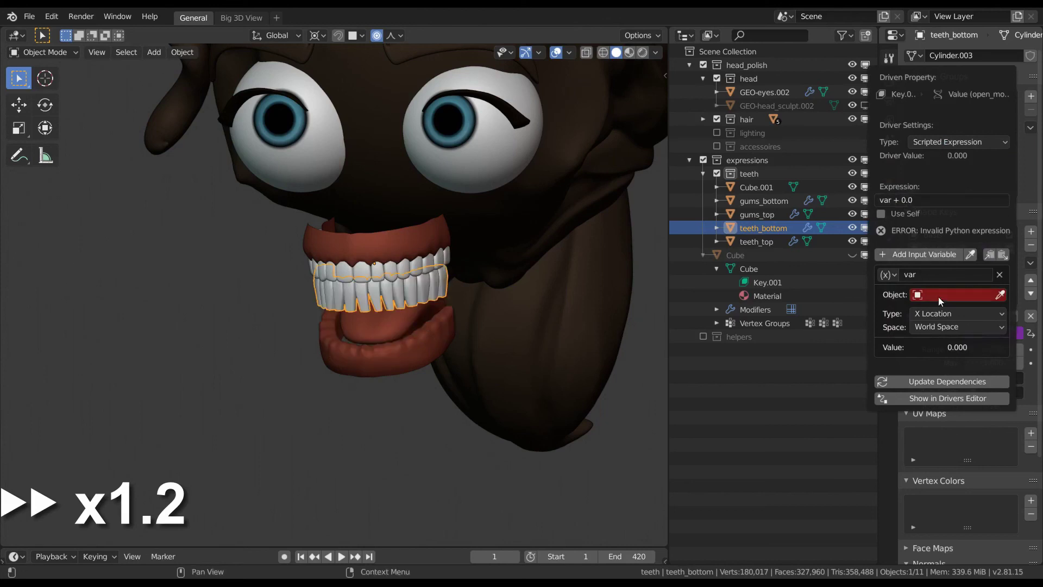
Step: Make the bottom teeth's driver variable a Single Property reading the copied open_mouth data path from Key.001
left_click(887, 274)
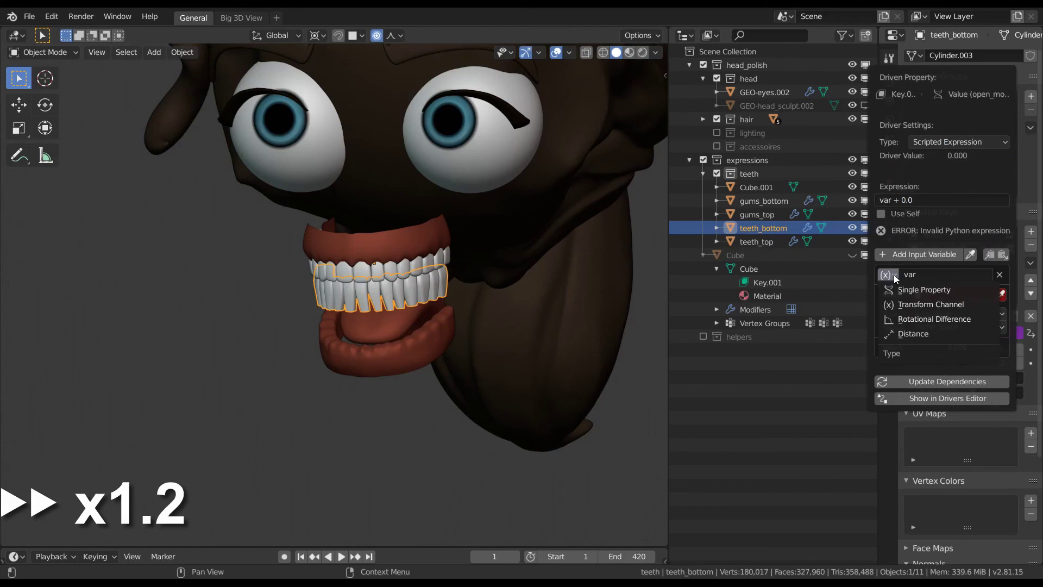
left_click(947, 290)
left_click(933, 295)
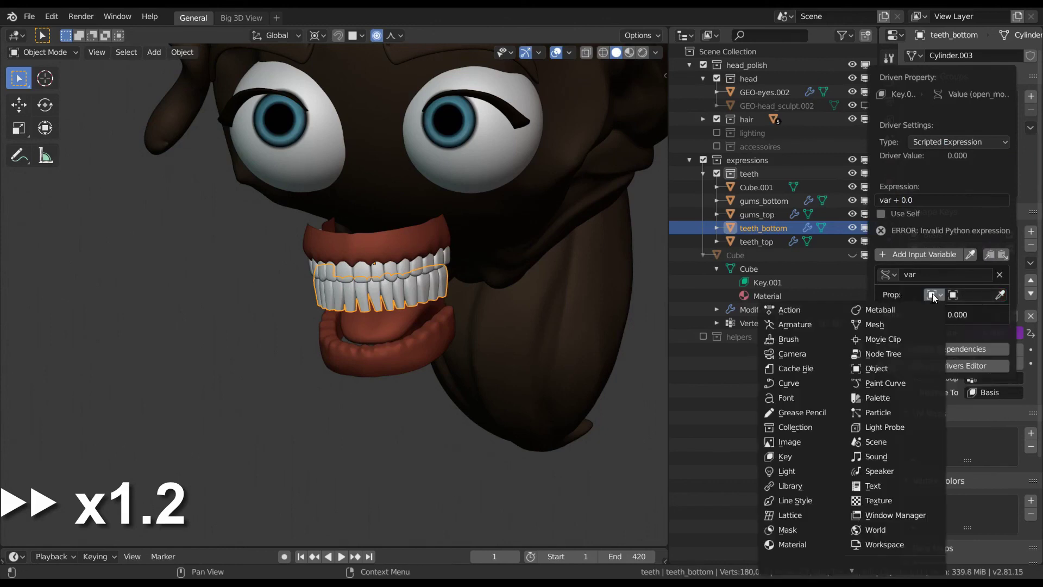
left_click(809, 456)
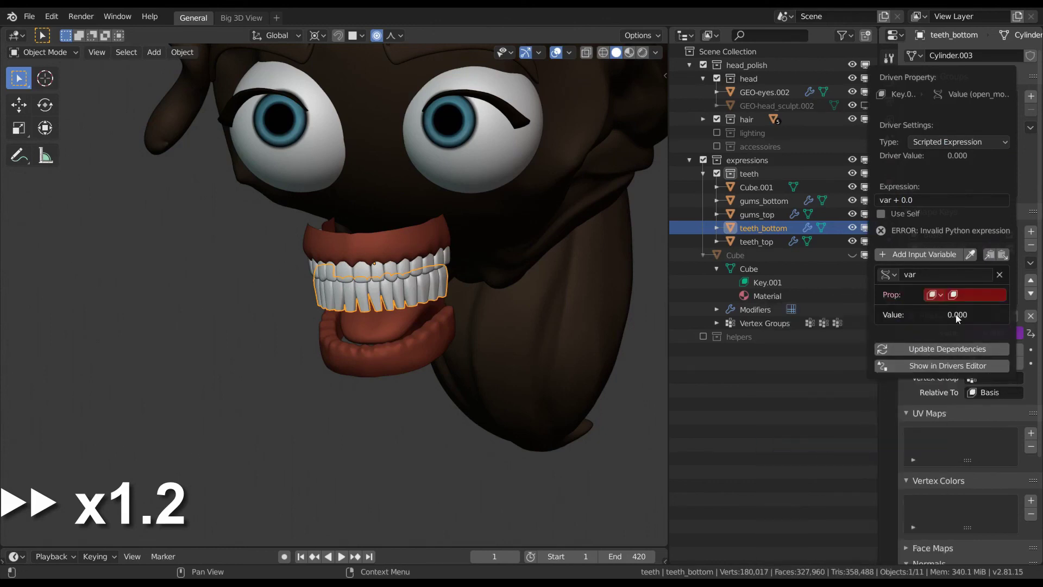
left_click(974, 294)
left_click(899, 327)
left_click(970, 315)
type("[\"open_mouth\"].value")
key("Return")
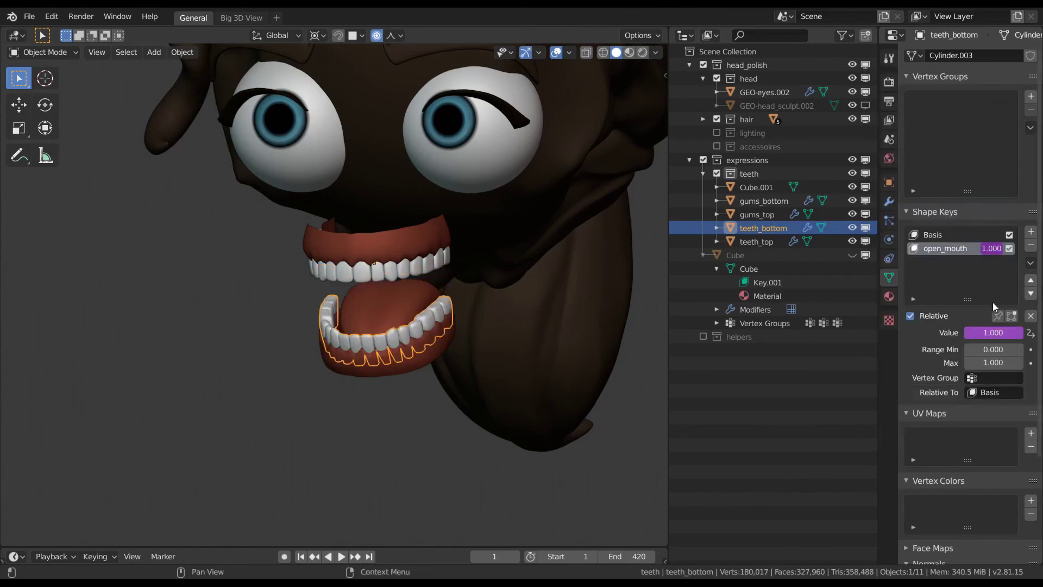
Step: Copy the bottom teeth's open_mouth driver and paste it onto the bottom gums' open_mouth value
right_click(994, 249)
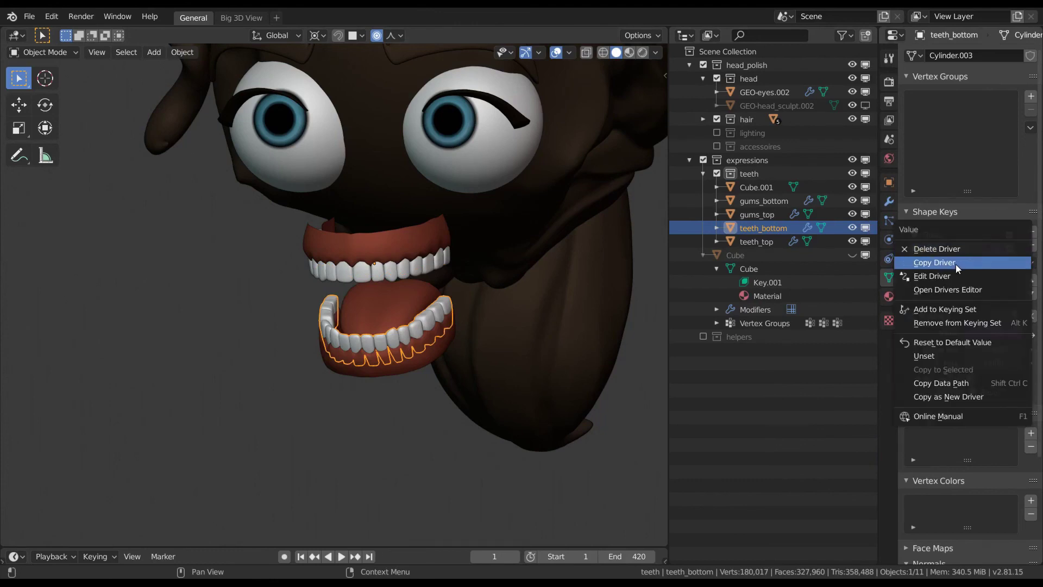
left_click(956, 263)
left_click(420, 355)
right_click(991, 251)
left_click(976, 270)
Step: Paste the copied driver onto the tongue's open_mouth value
left_click(397, 313)
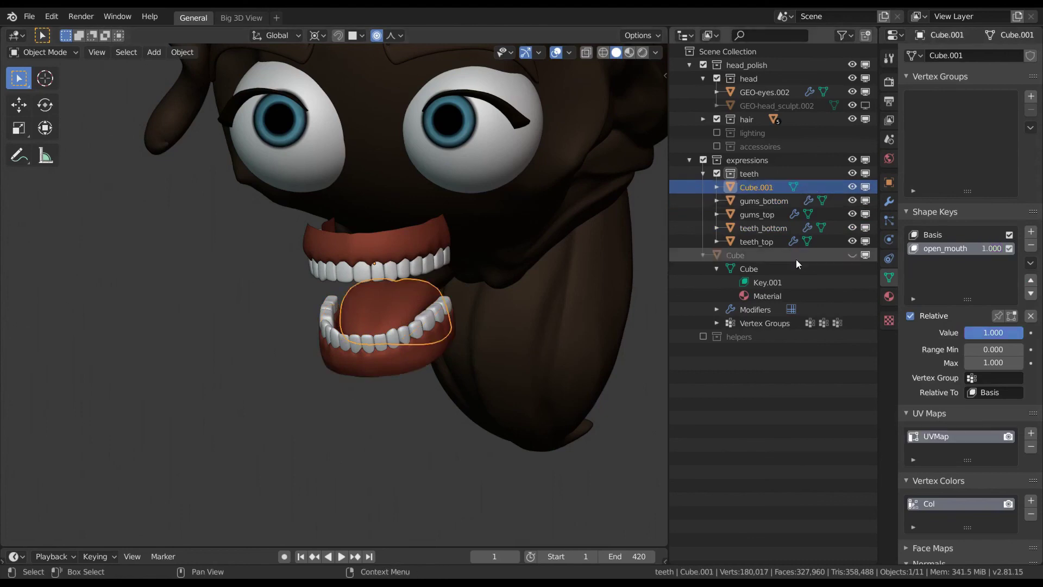
right_click(992, 250)
left_click(979, 250)
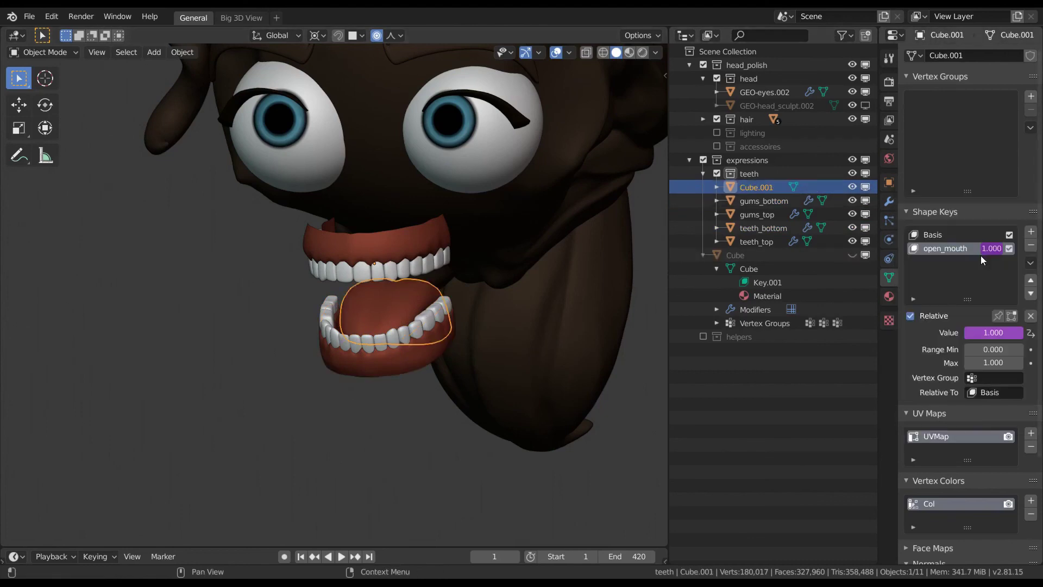
Step: Unhide the head, select it and lower its open_mouth value to test the driven teeth, gums and tongue
key("alt+a")
key("alt+h")
middle_click_drag(446, 318, 492, 323)
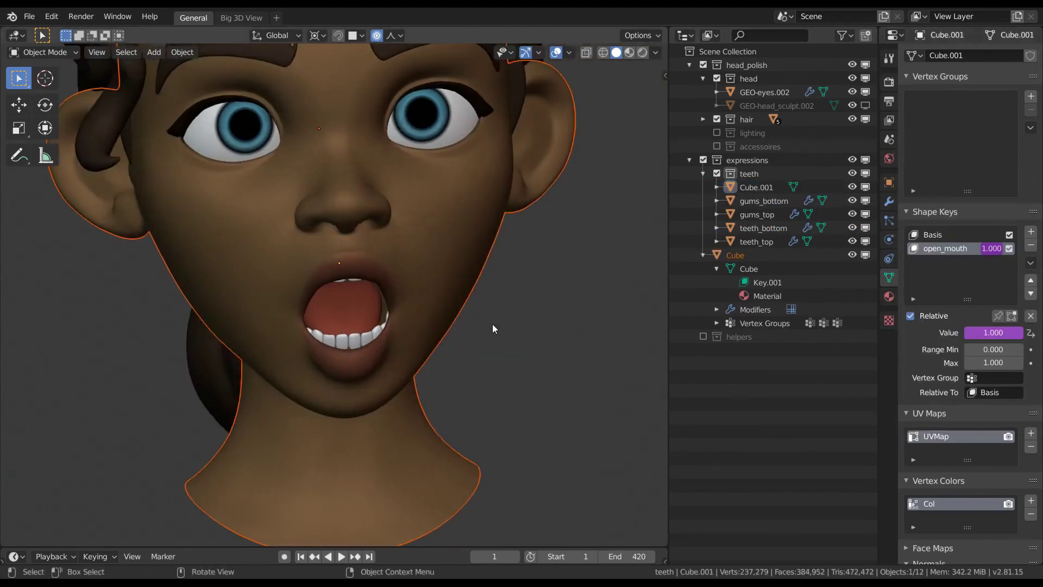
left_click(433, 321)
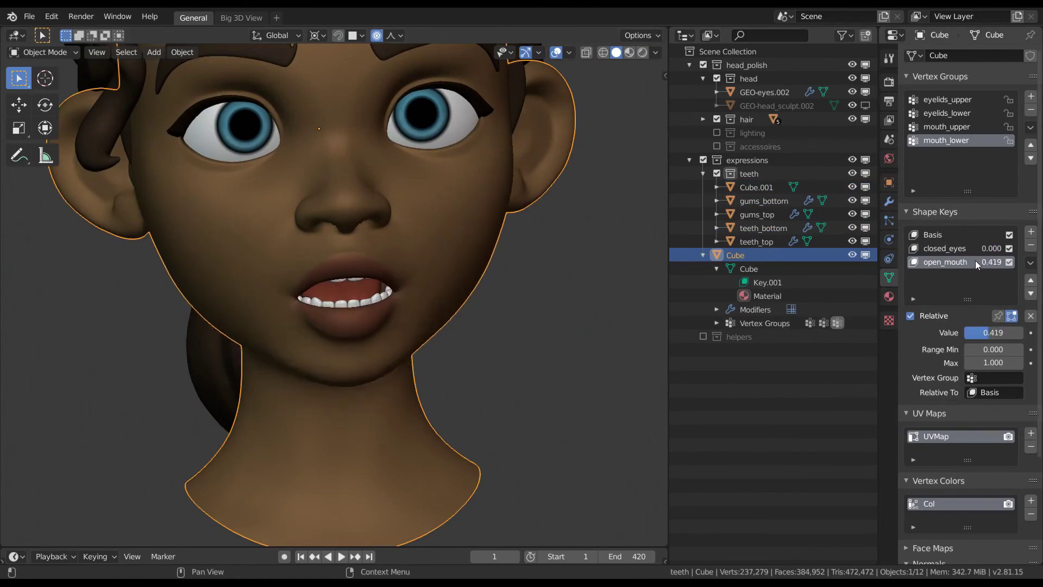